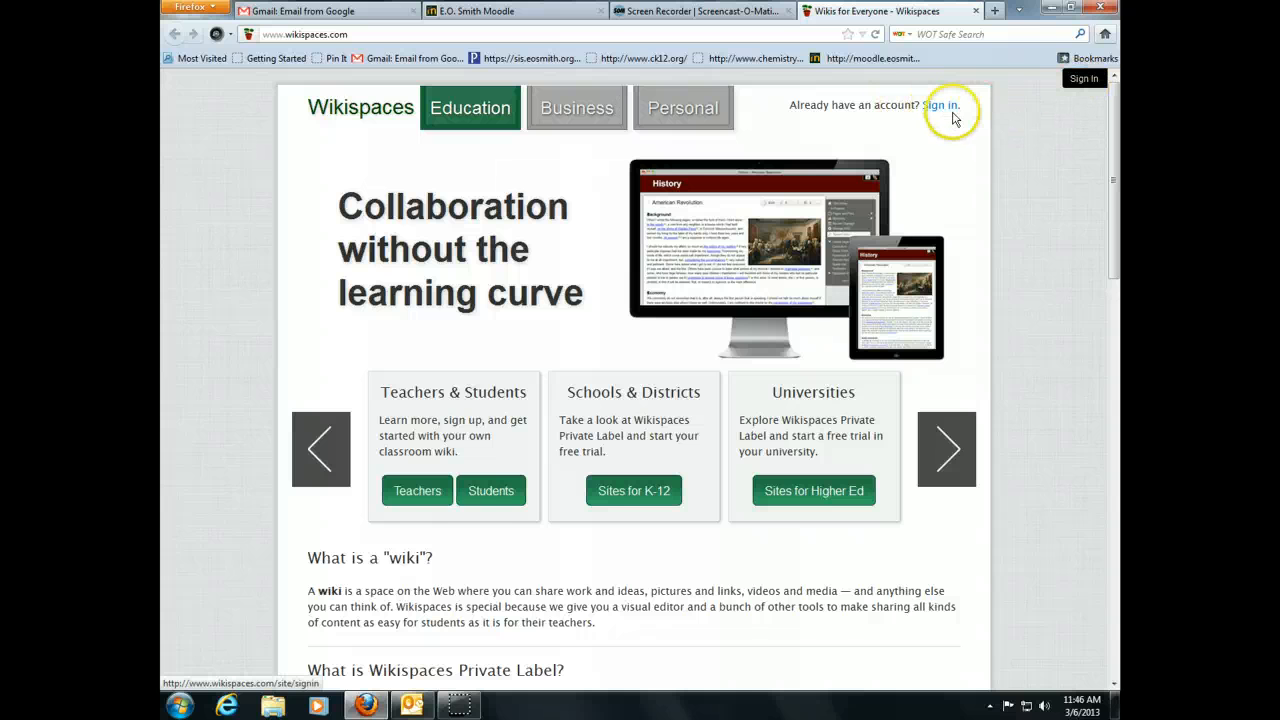
- From the Students page, switch to signing in and log in with the student's username and password
left_click(491, 500)
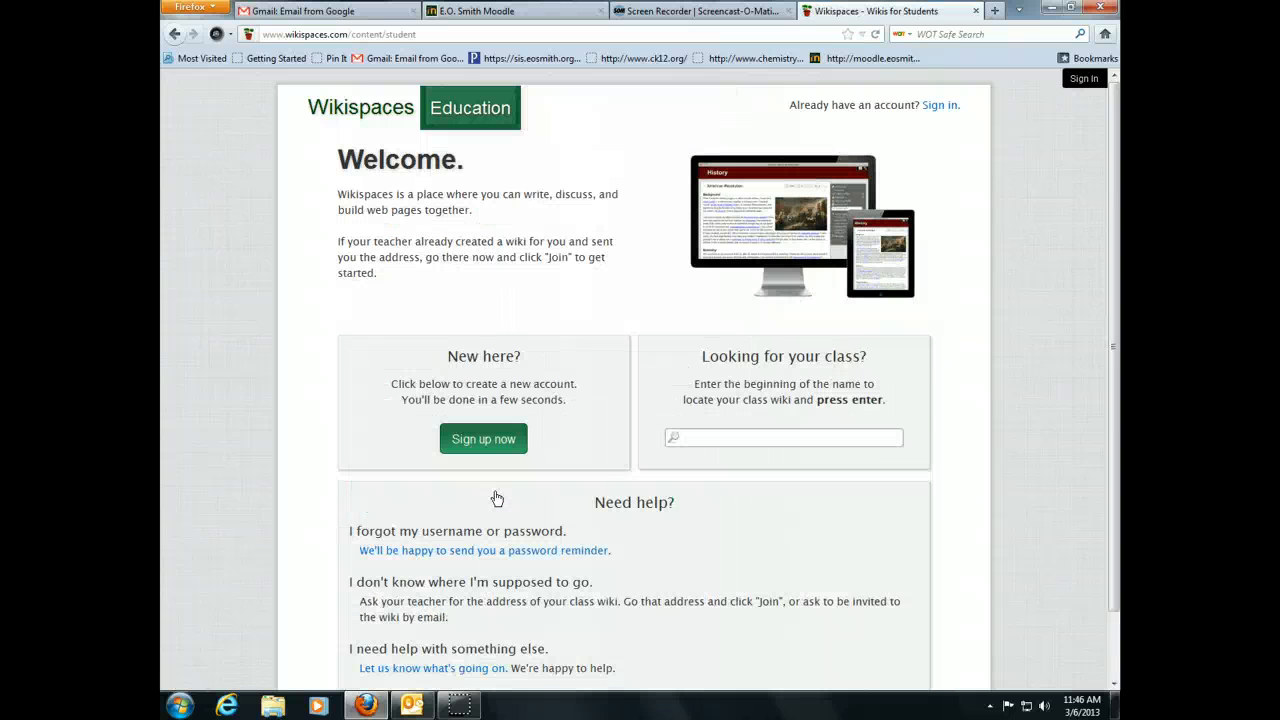
left_click(491, 438)
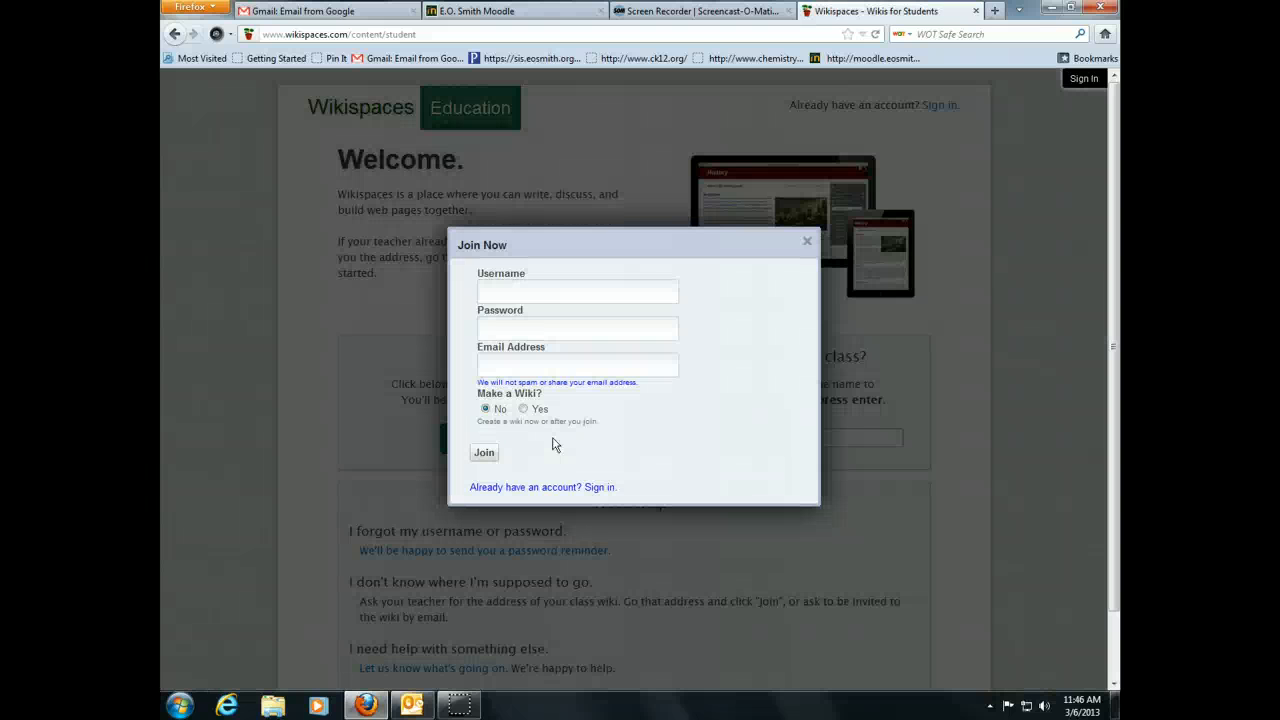
left_click(532, 293)
left_click(538, 487)
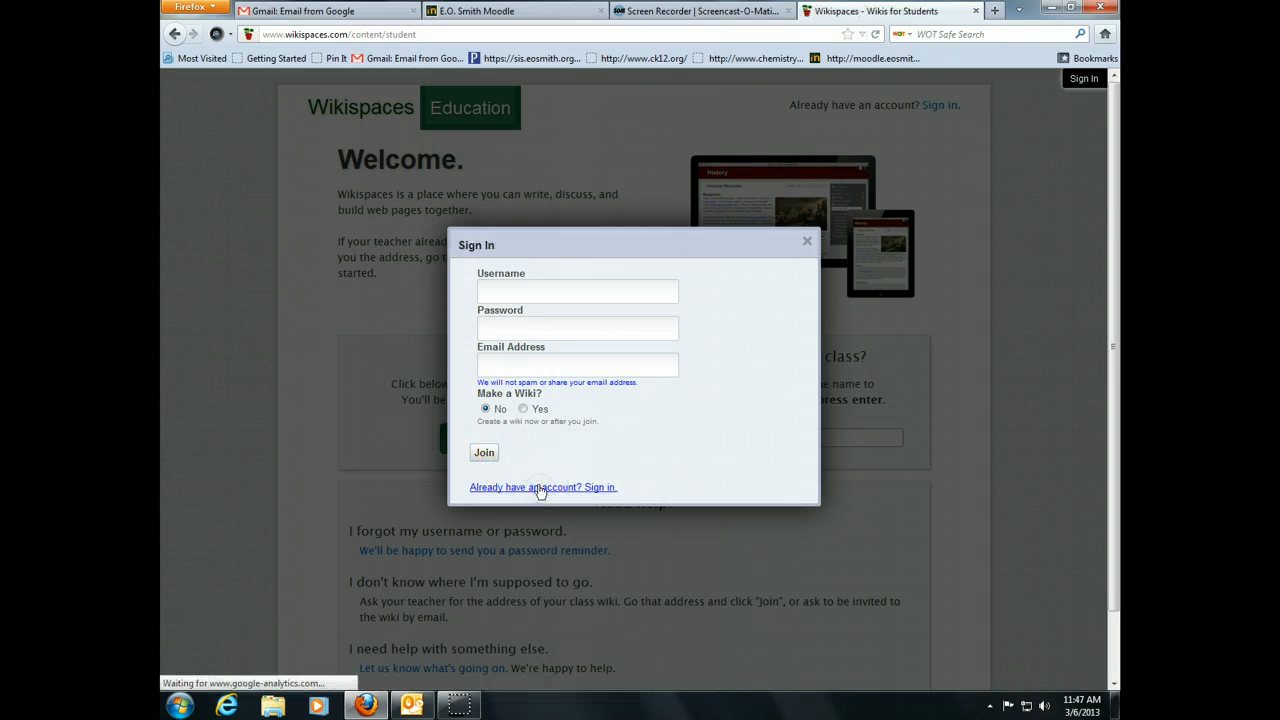
left_click(568, 293)
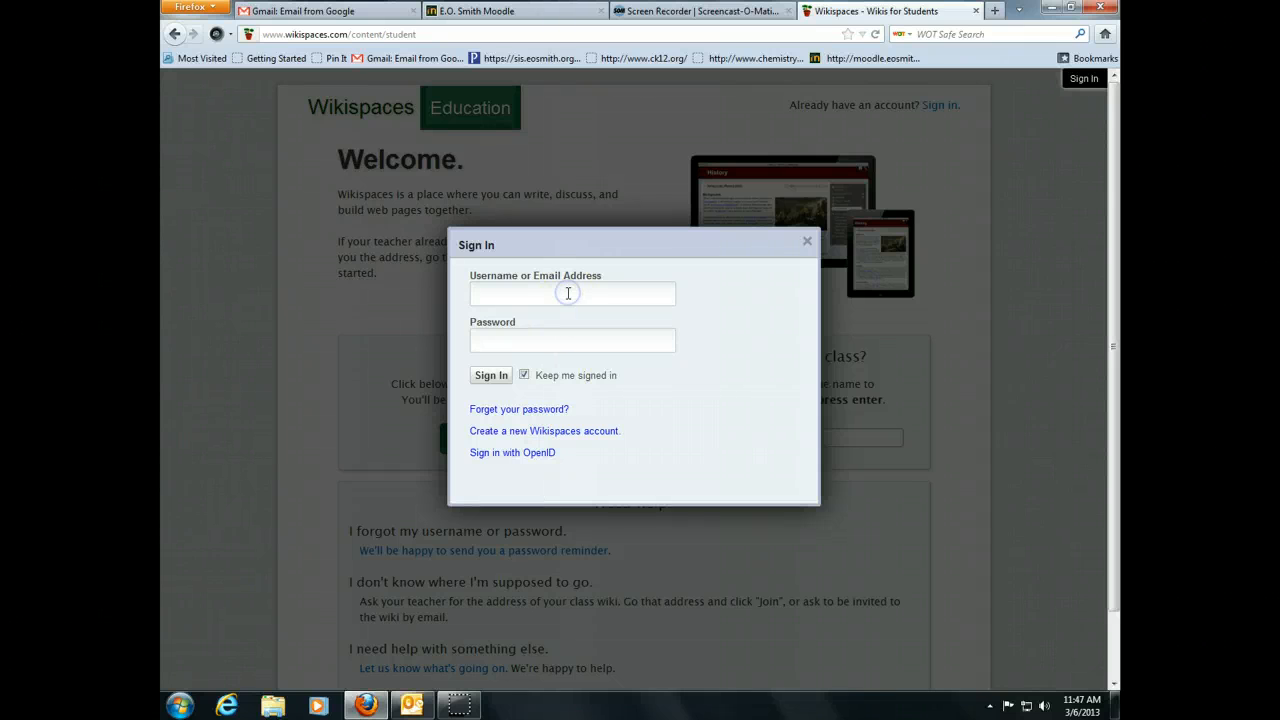
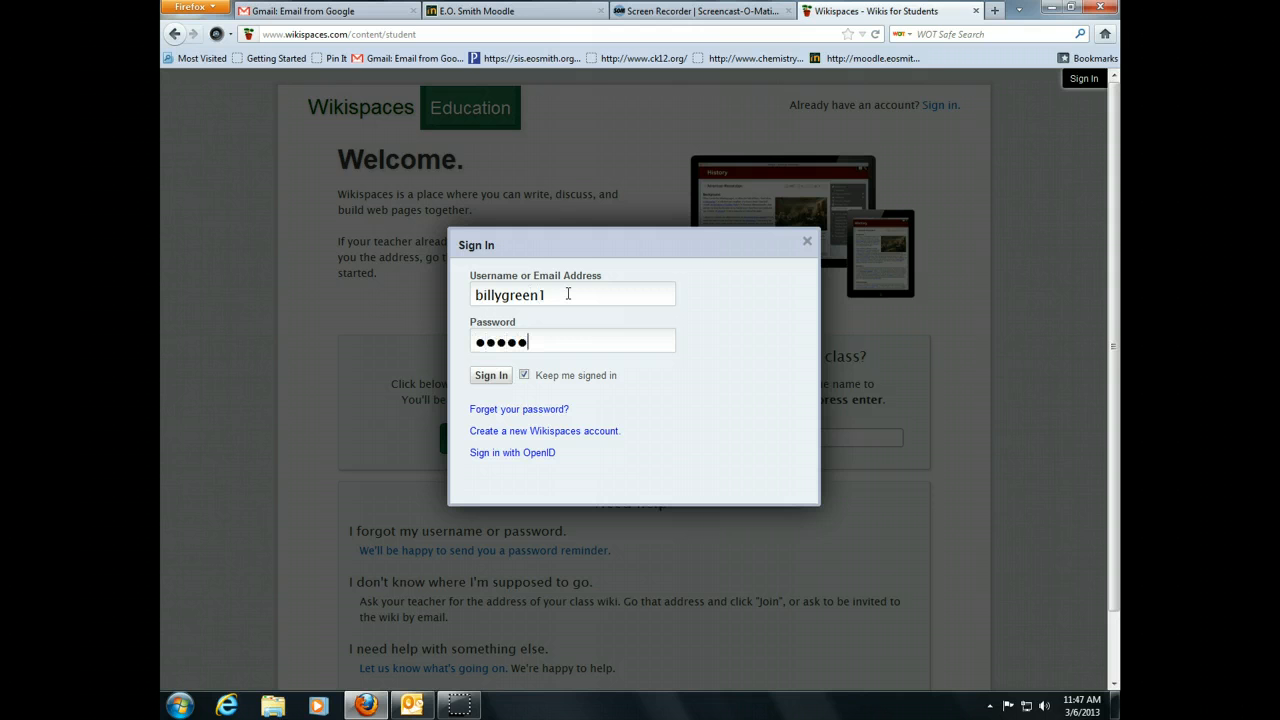
left_click(548, 316)
left_click(492, 377)
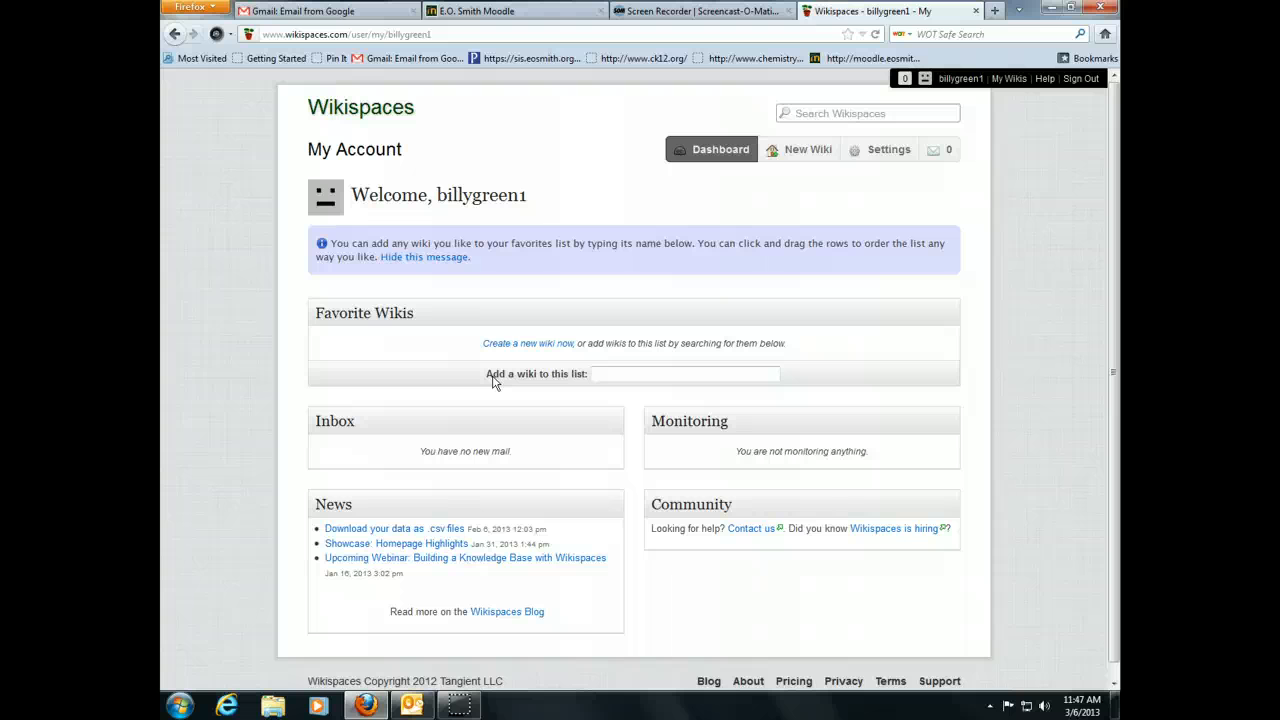
- Search Wikispaces for 'eobiology', fixing the 'eosbiology' typo, and open the eobiology home result
left_click(807, 116)
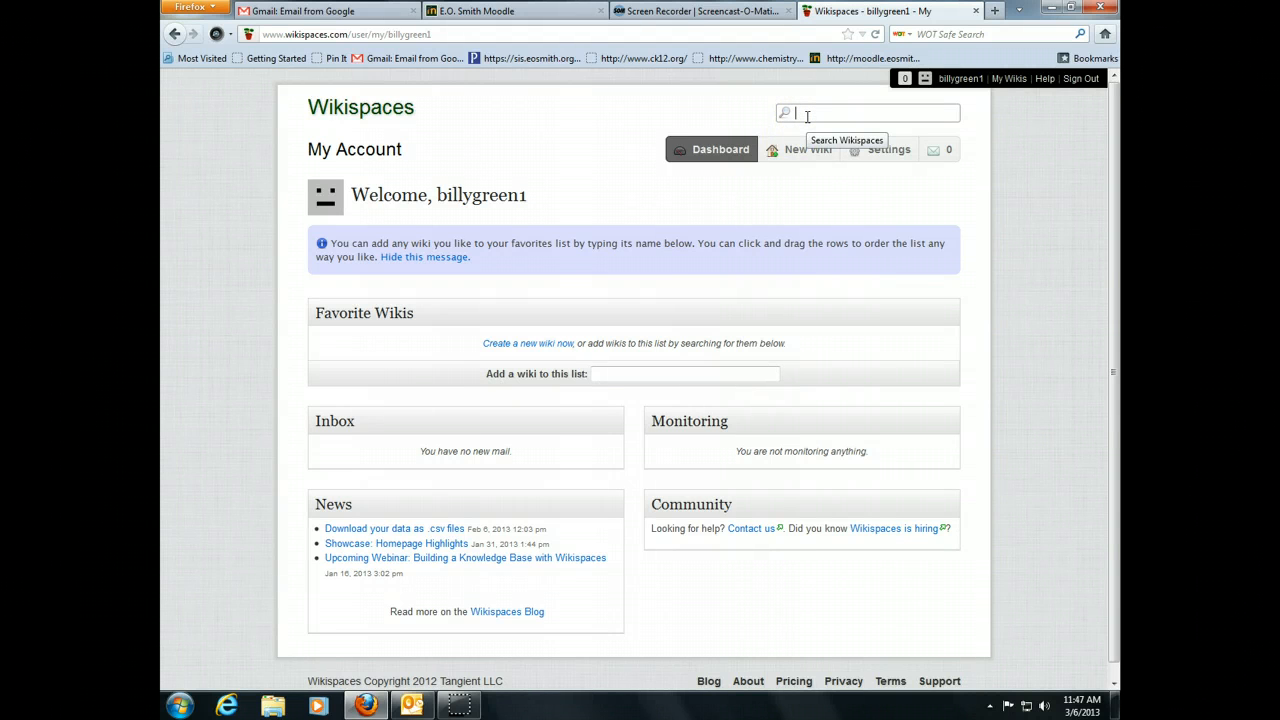
type("eosbiology")
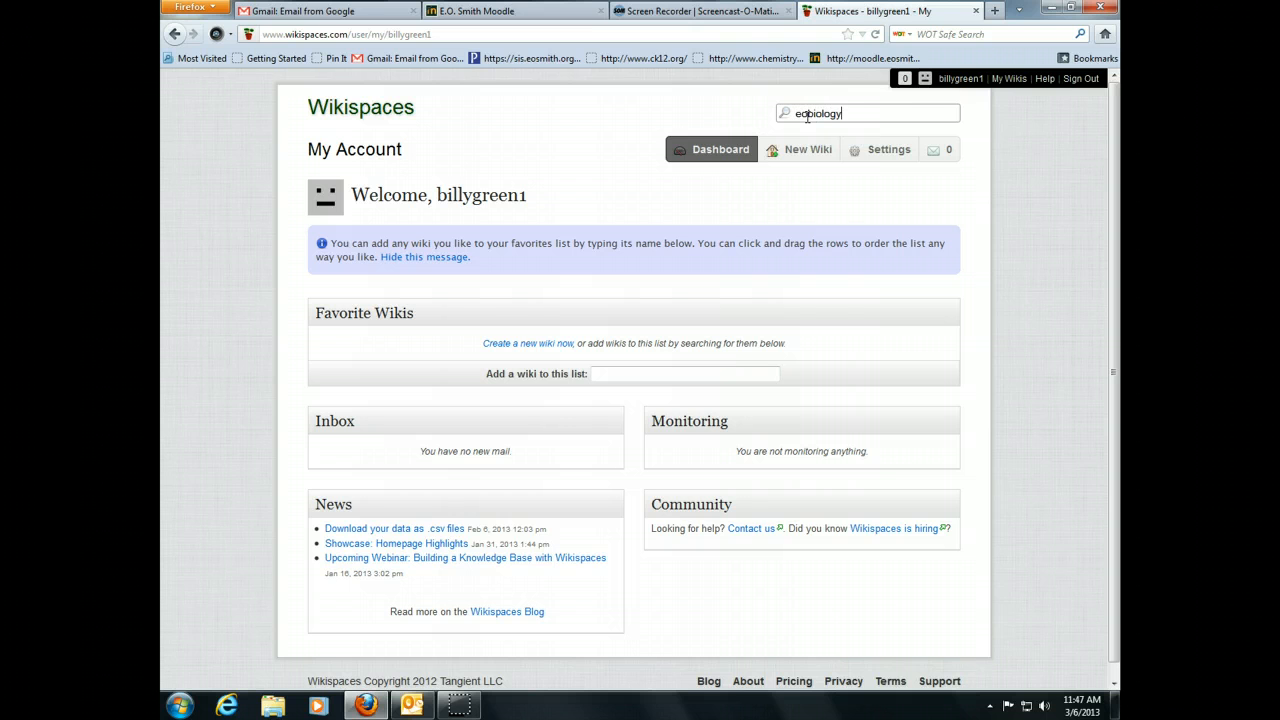
left_click(809, 116)
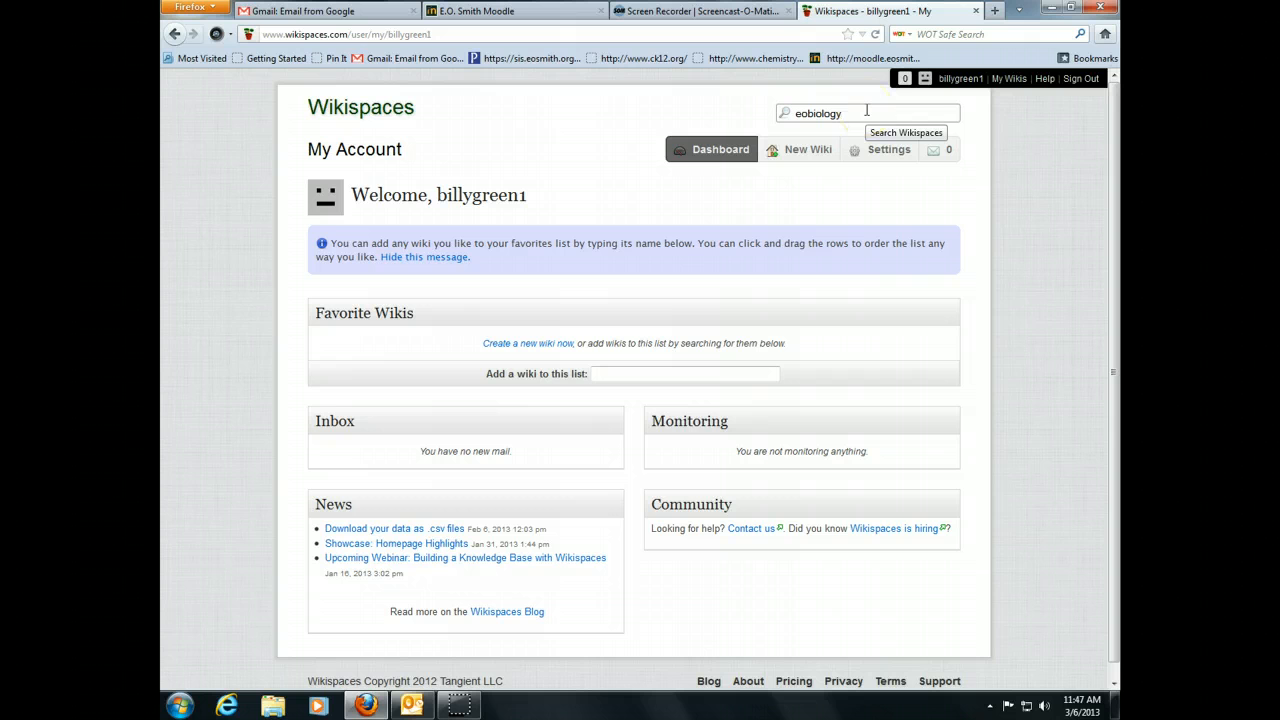
key("Return")
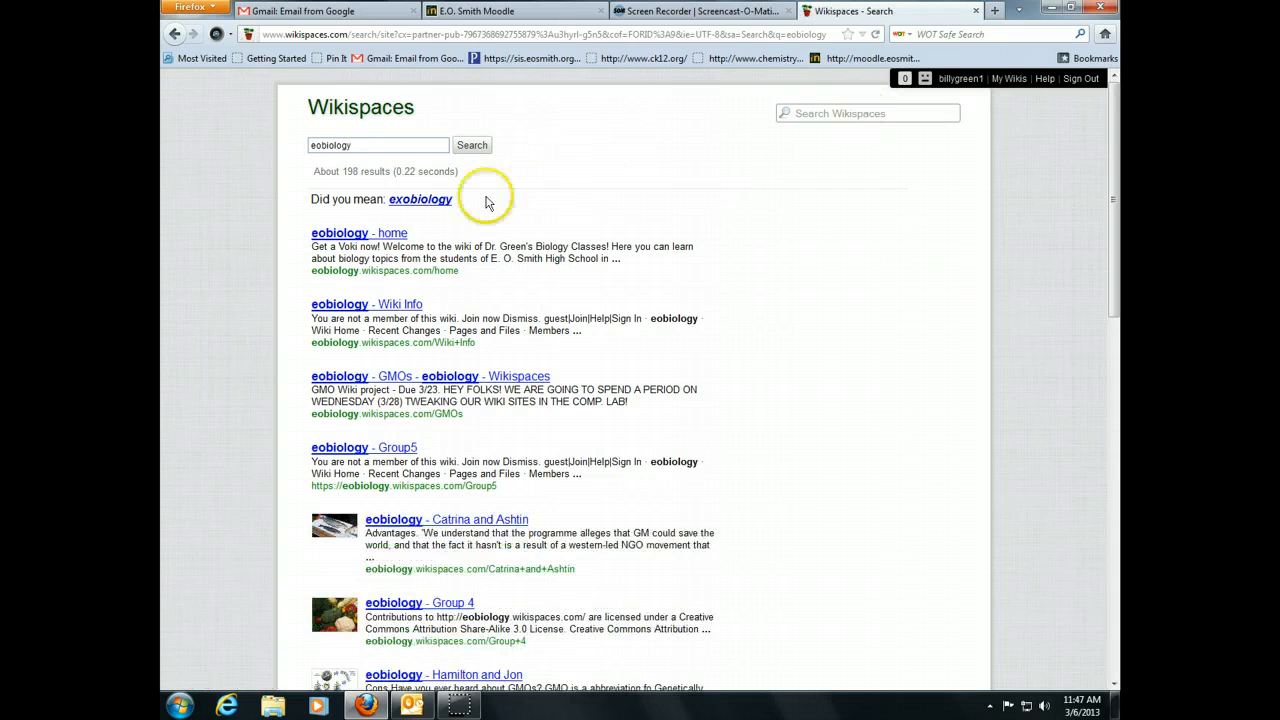
left_click(380, 236)
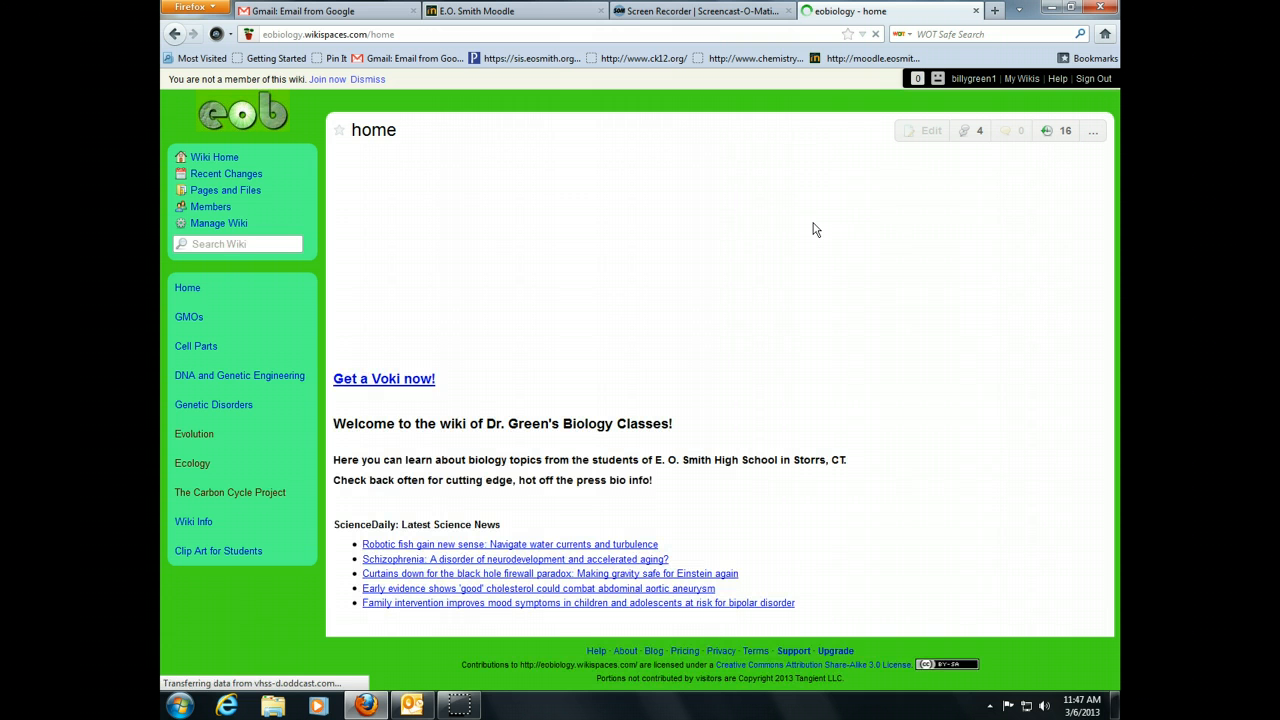
- Use Join now and Request Membership to ask to join the eobiology wiki
left_click(328, 80)
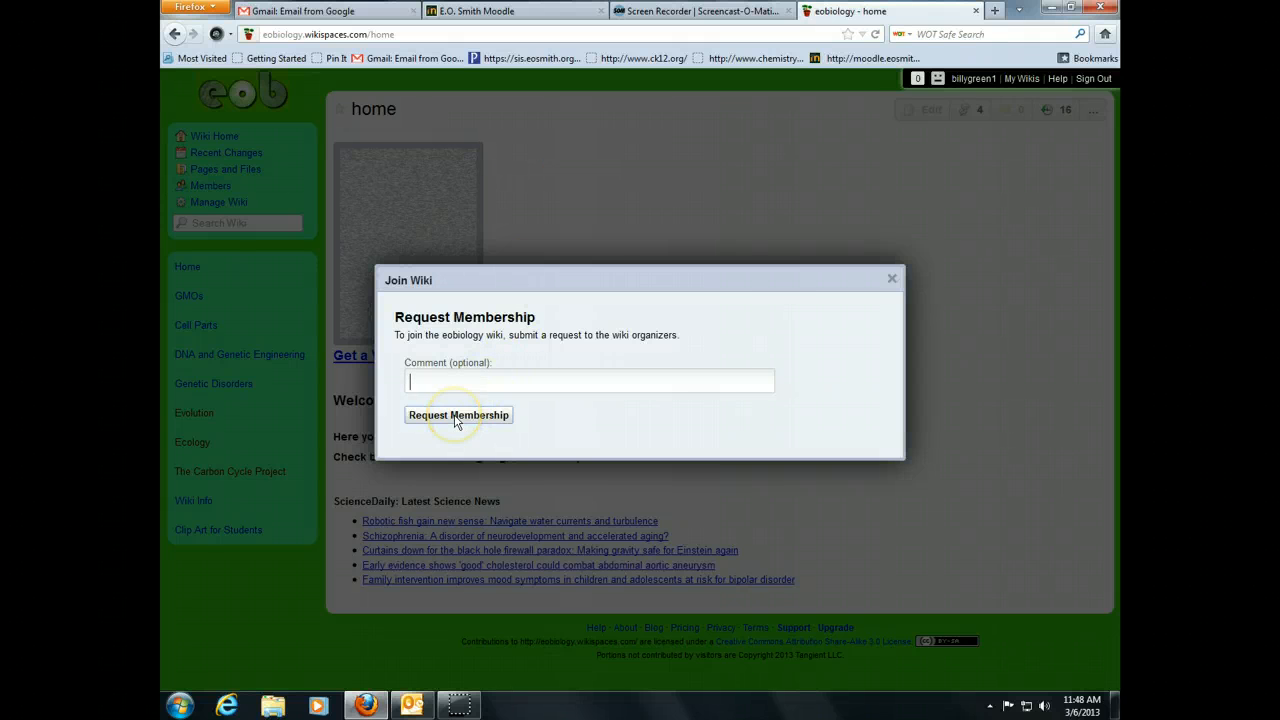
left_click(456, 416)
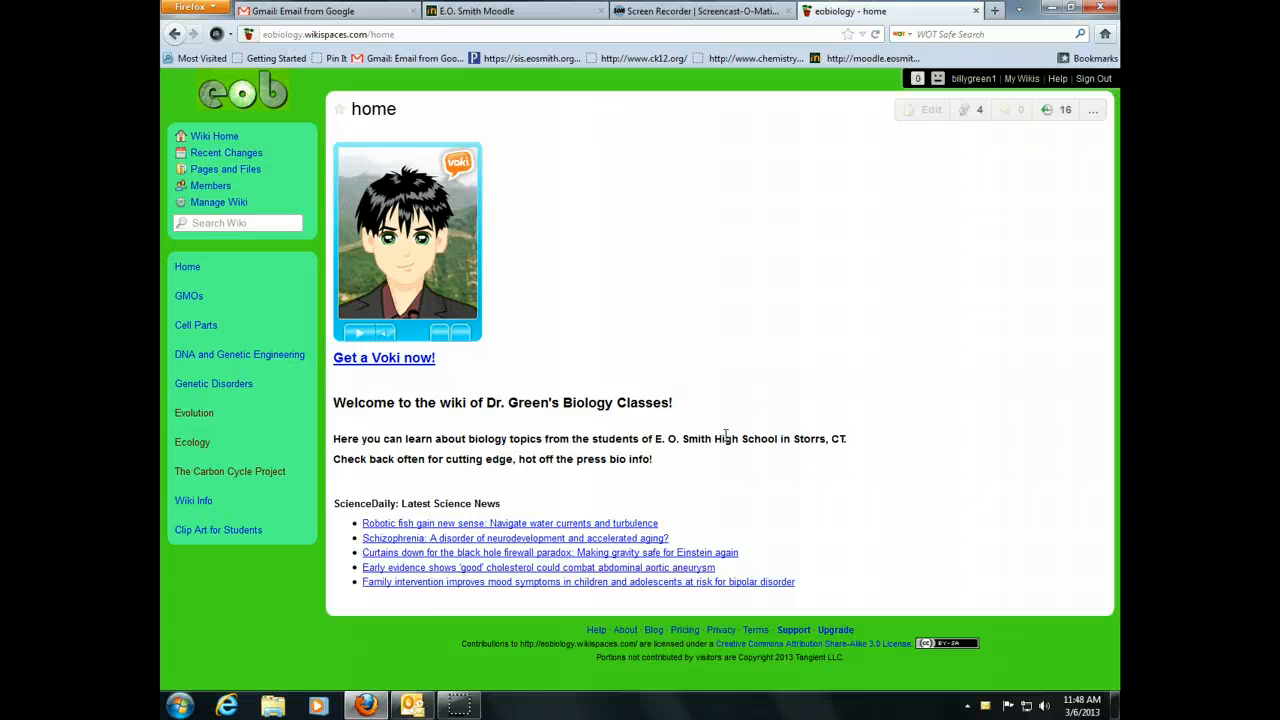
- Go from the dashboard's Favorite Wikis to eobiology and open its GMOs page
left_click(968, 80)
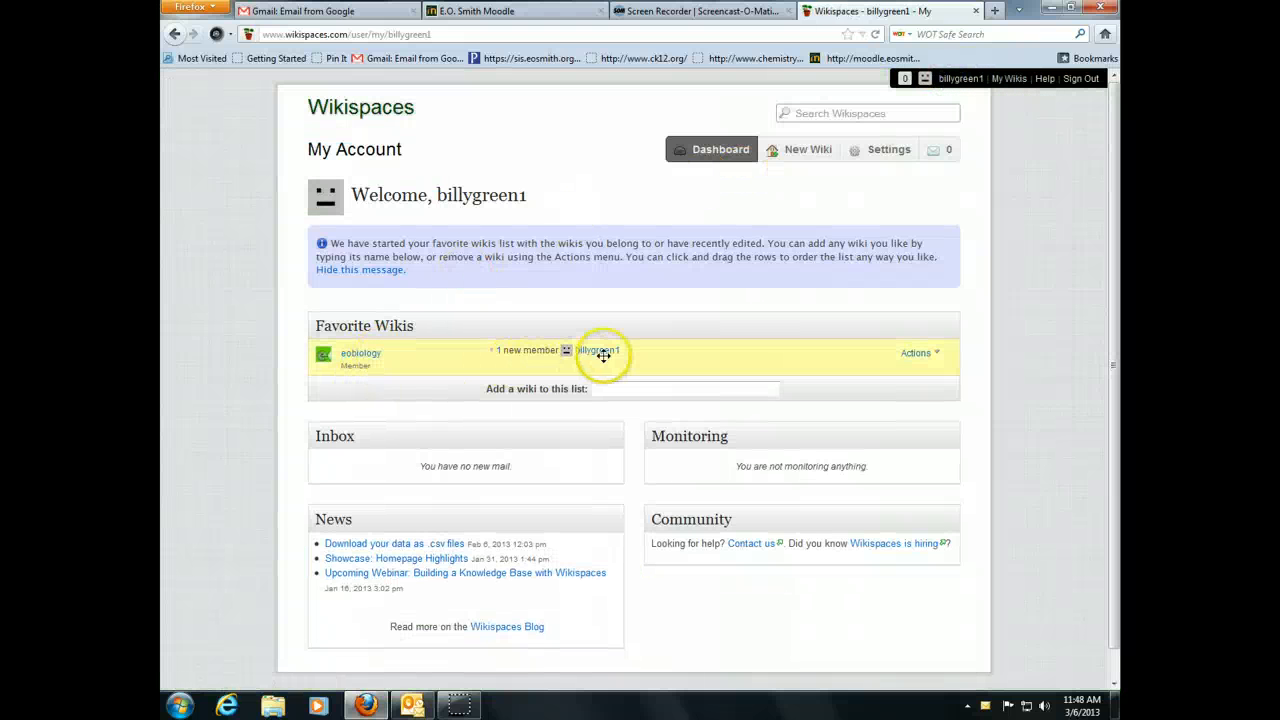
left_click(360, 354)
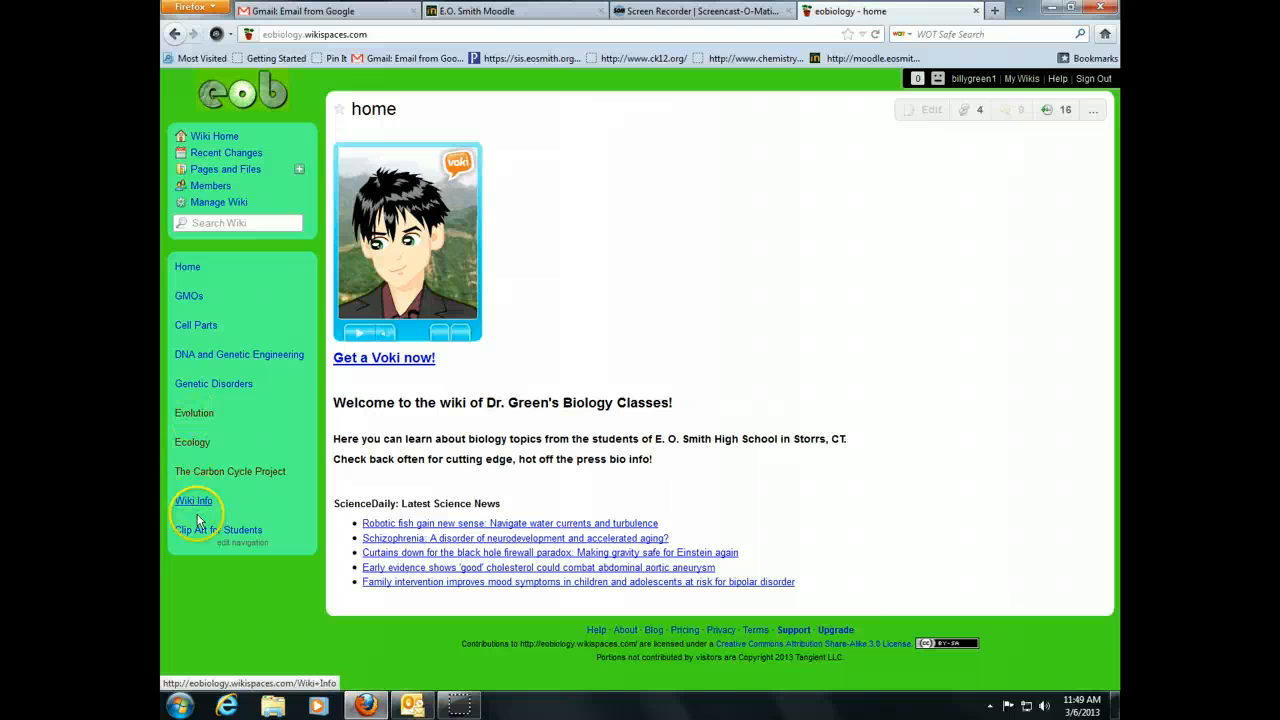
left_click(192, 297)
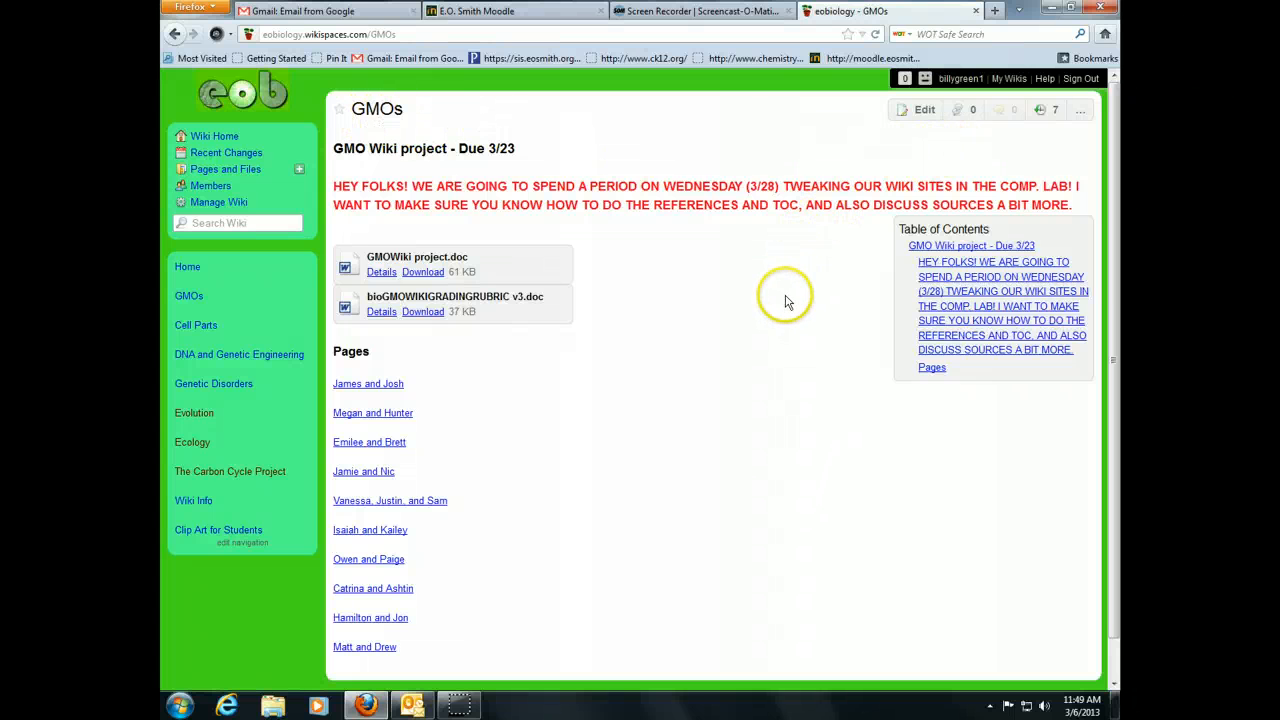
- Edit the GMOs page and add a blank line below the Pages heading
left_click(924, 116)
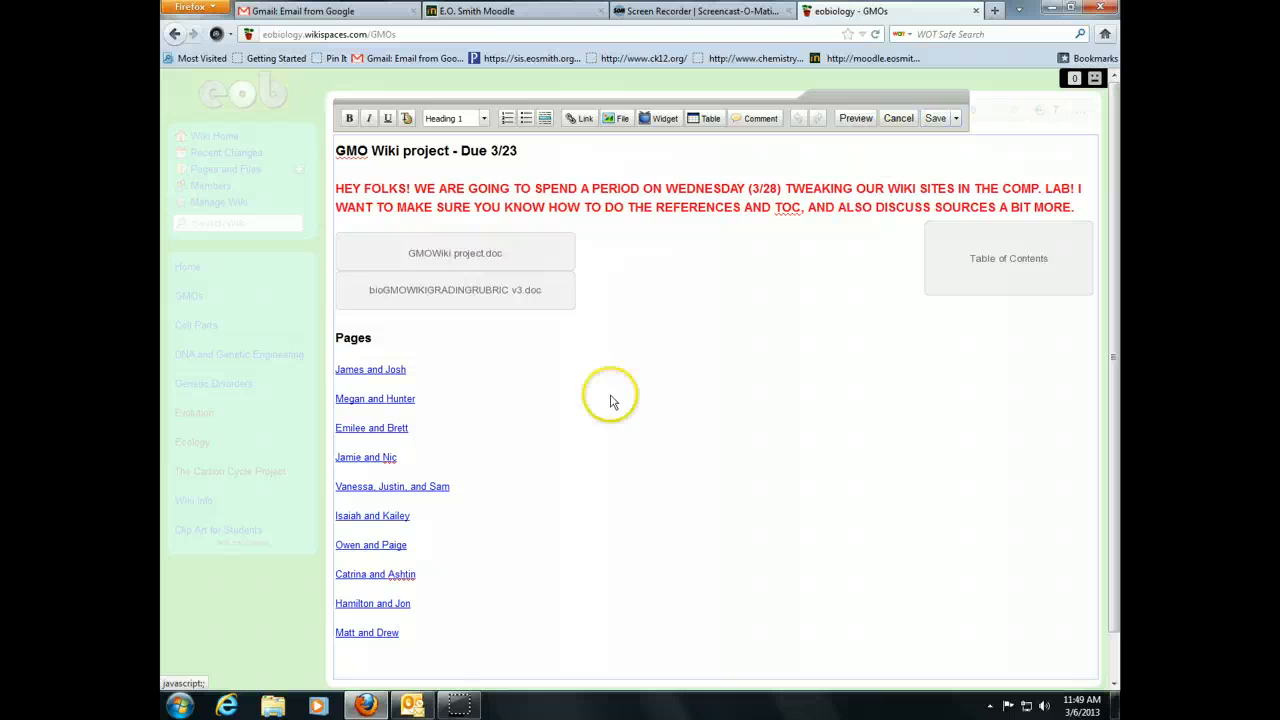
left_click(474, 343)
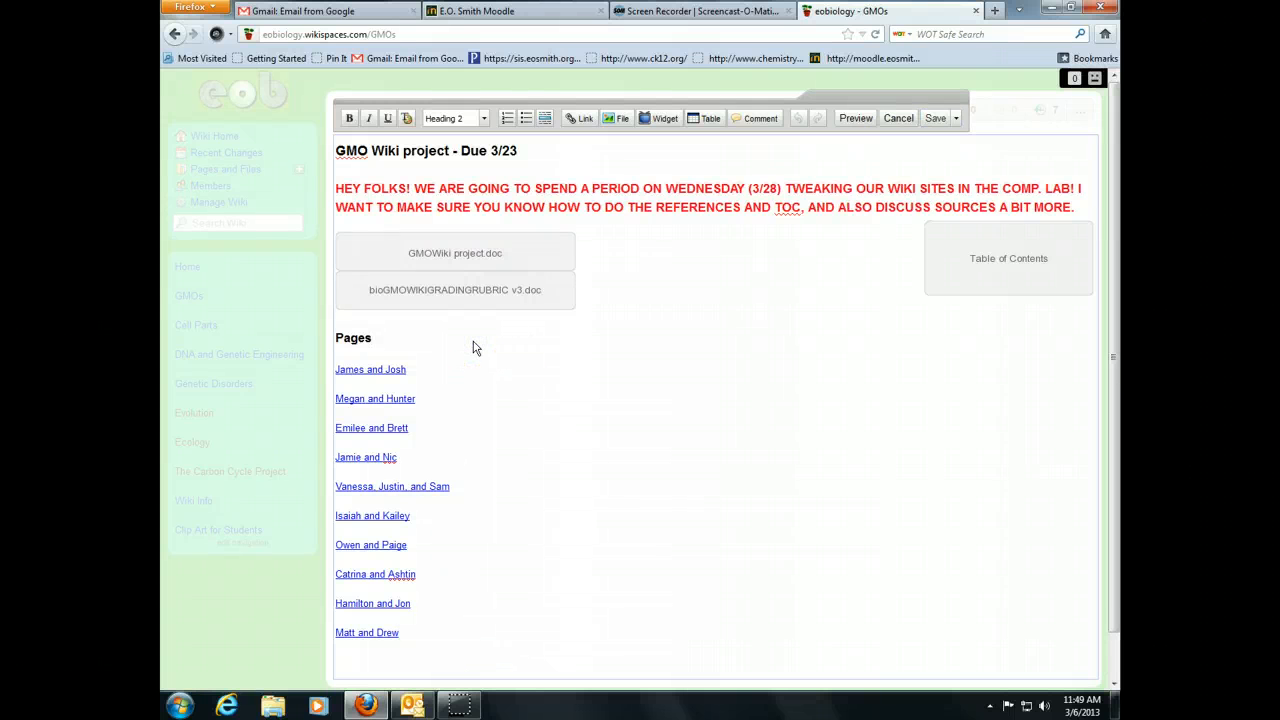
key("Return")
key("Return")
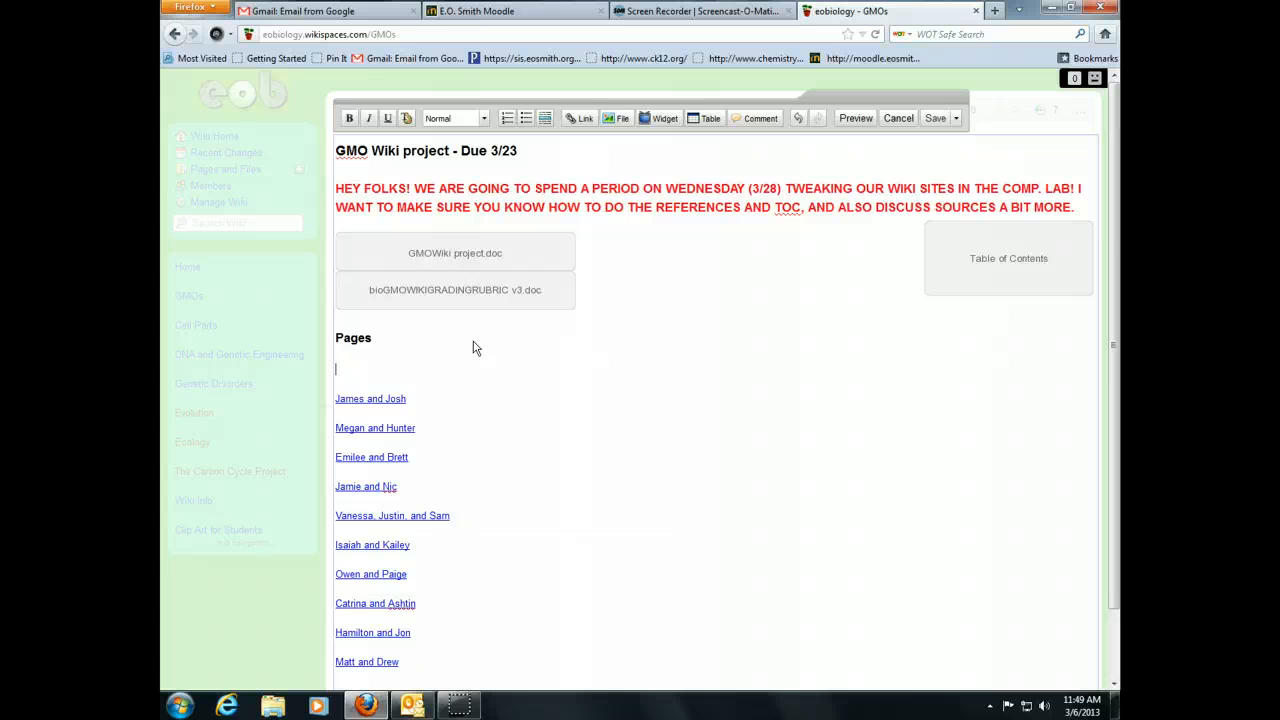
- Delete the red announcement paragraph and both .doc attachments, GMOWiki project and rubric
left_click_drag(1118, 207, 283, 171)
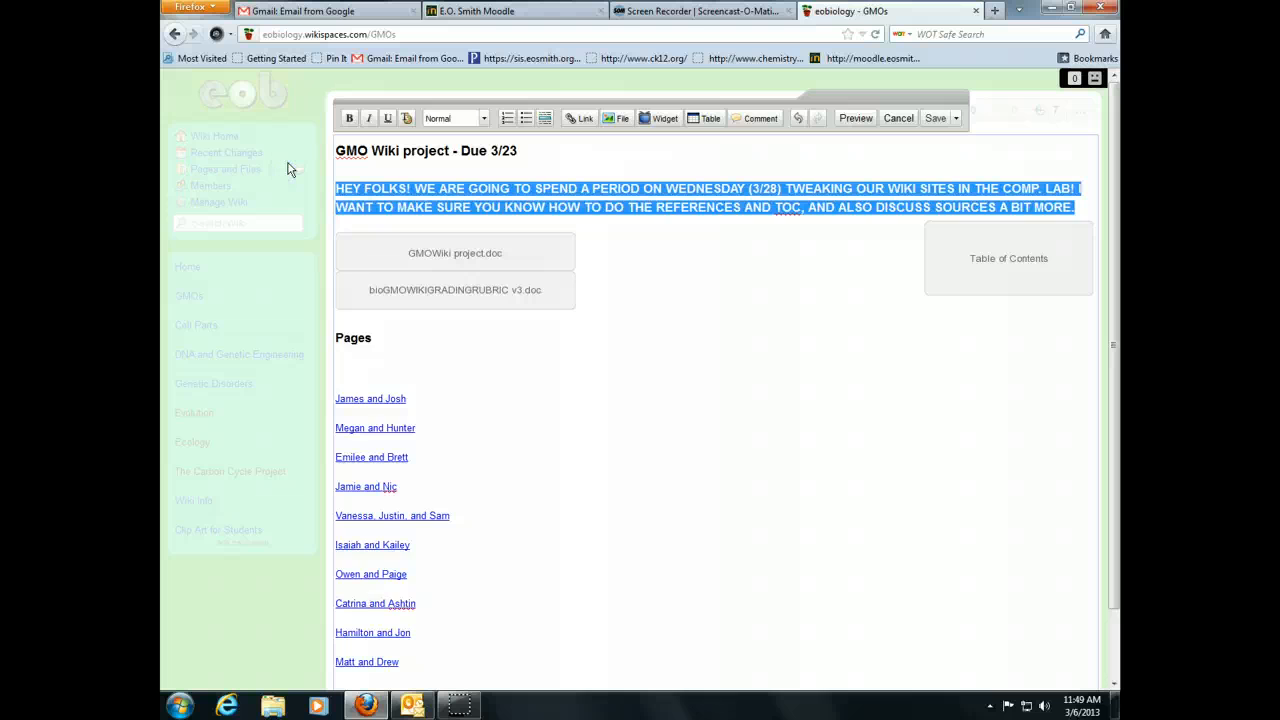
key("Delete")
left_click(400, 222)
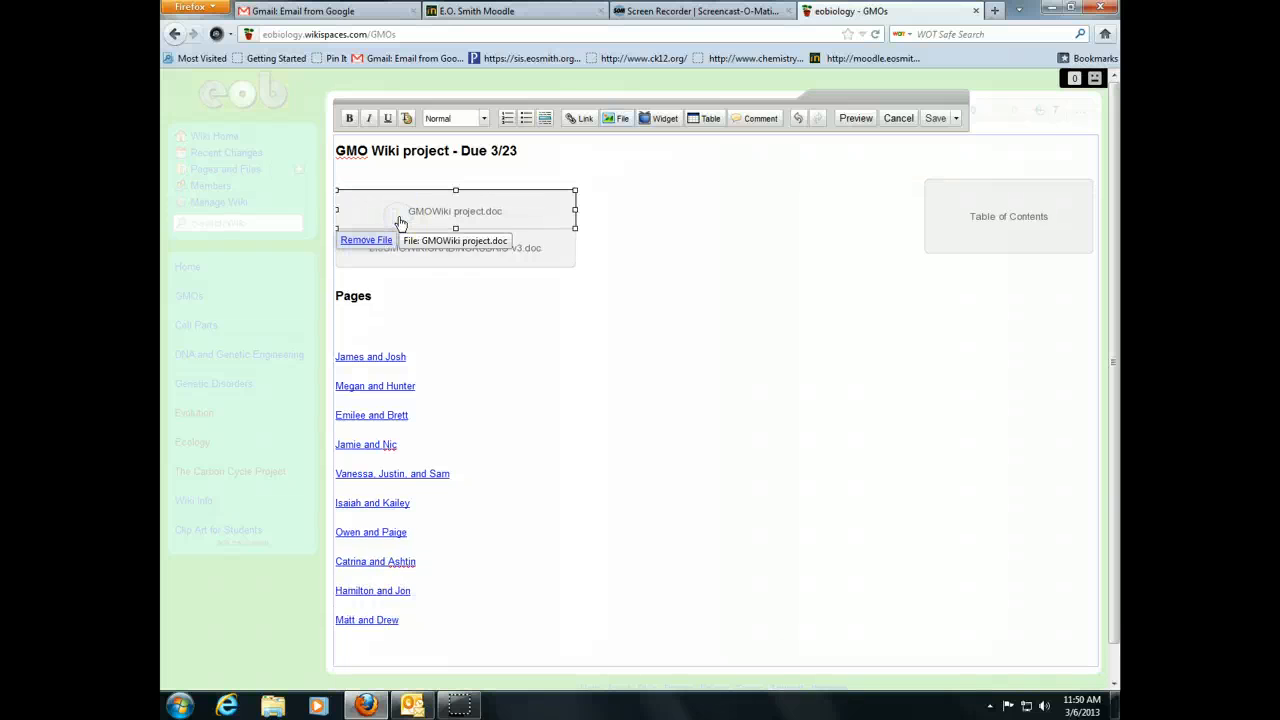
key("Delete")
left_click(400, 222)
key("Delete")
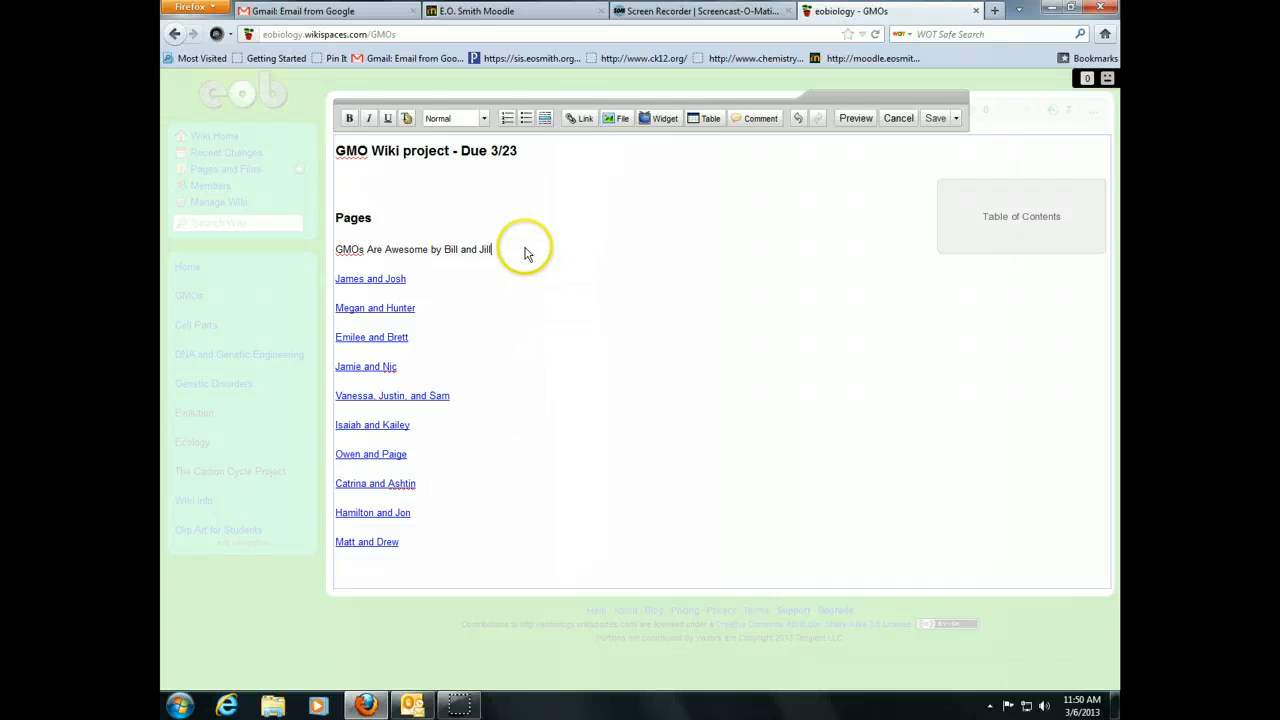
- Link the 'GMOs Are Awesome by…' line to a new wiki page and save the GMOs page
left_click_drag(491, 249, 311, 253)
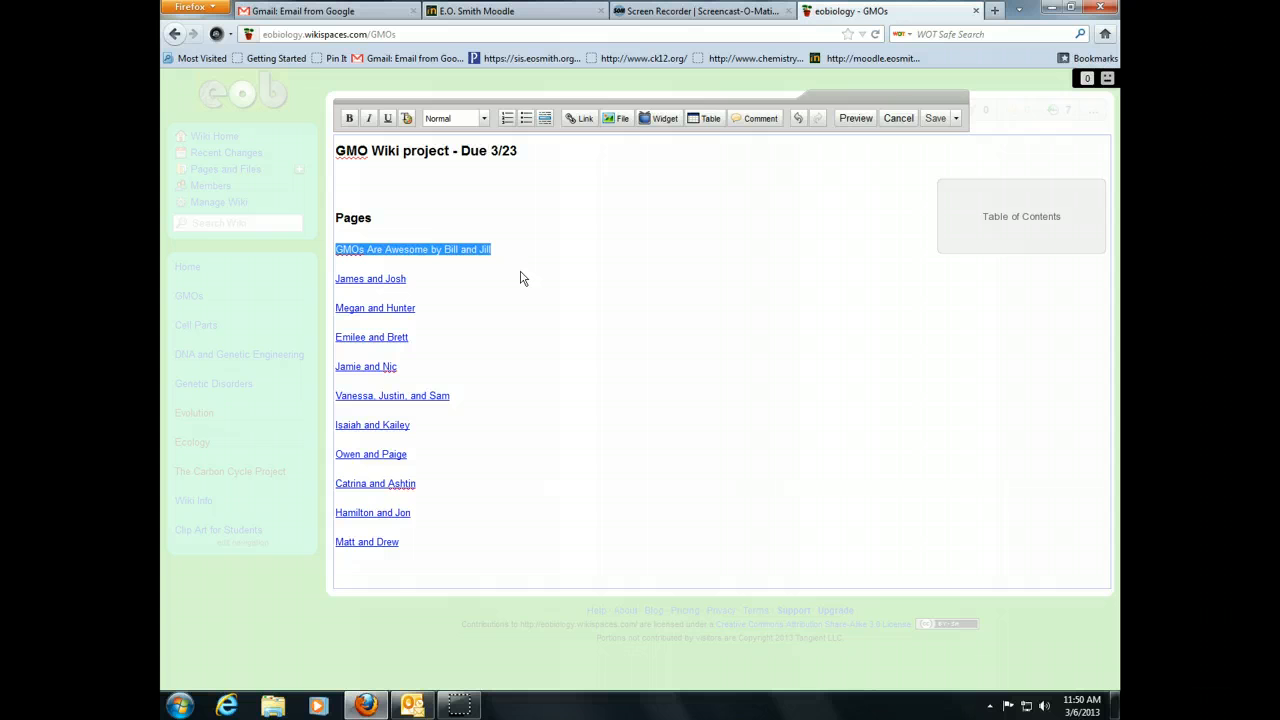
left_click_drag(520, 262, 338, 250)
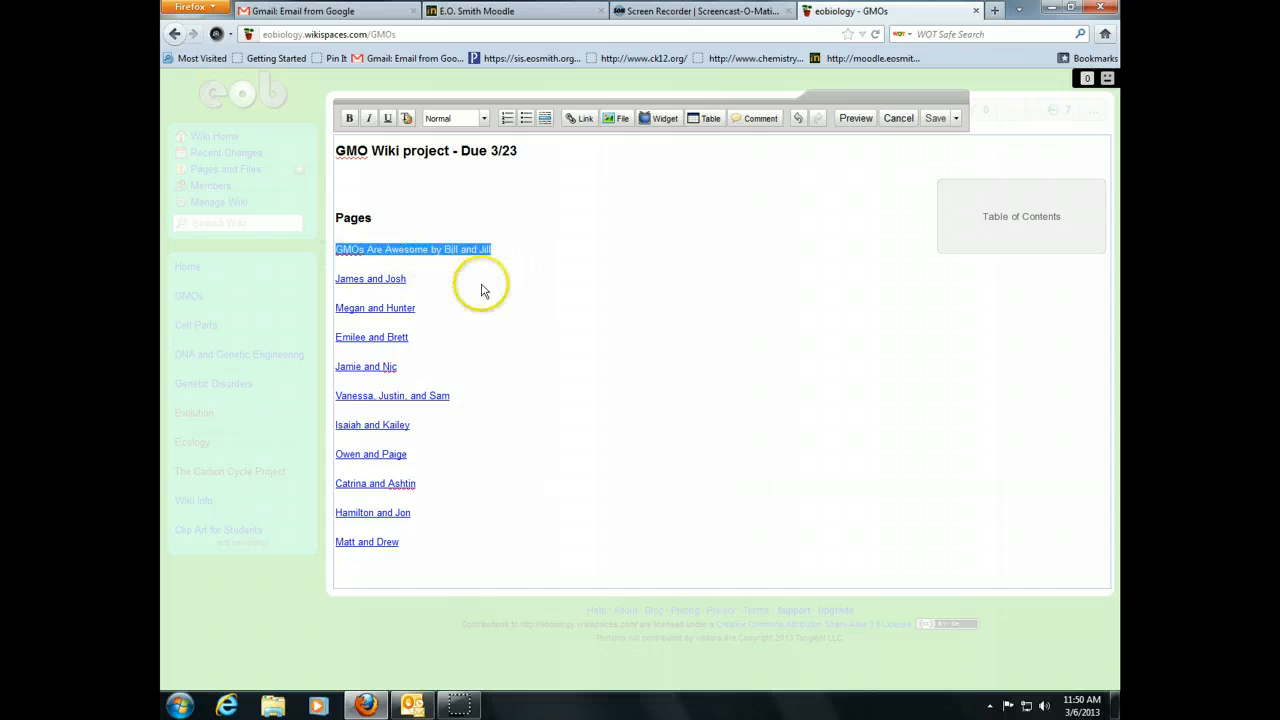
left_click(578, 121)
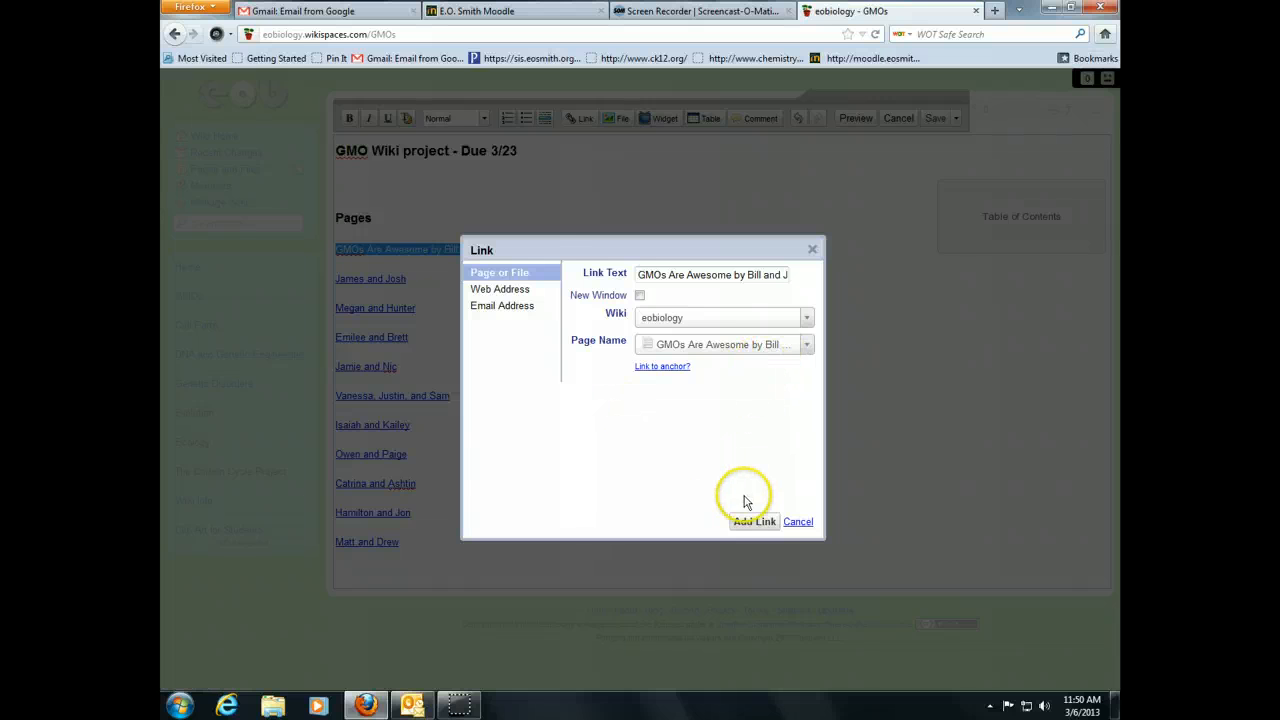
left_click(753, 522)
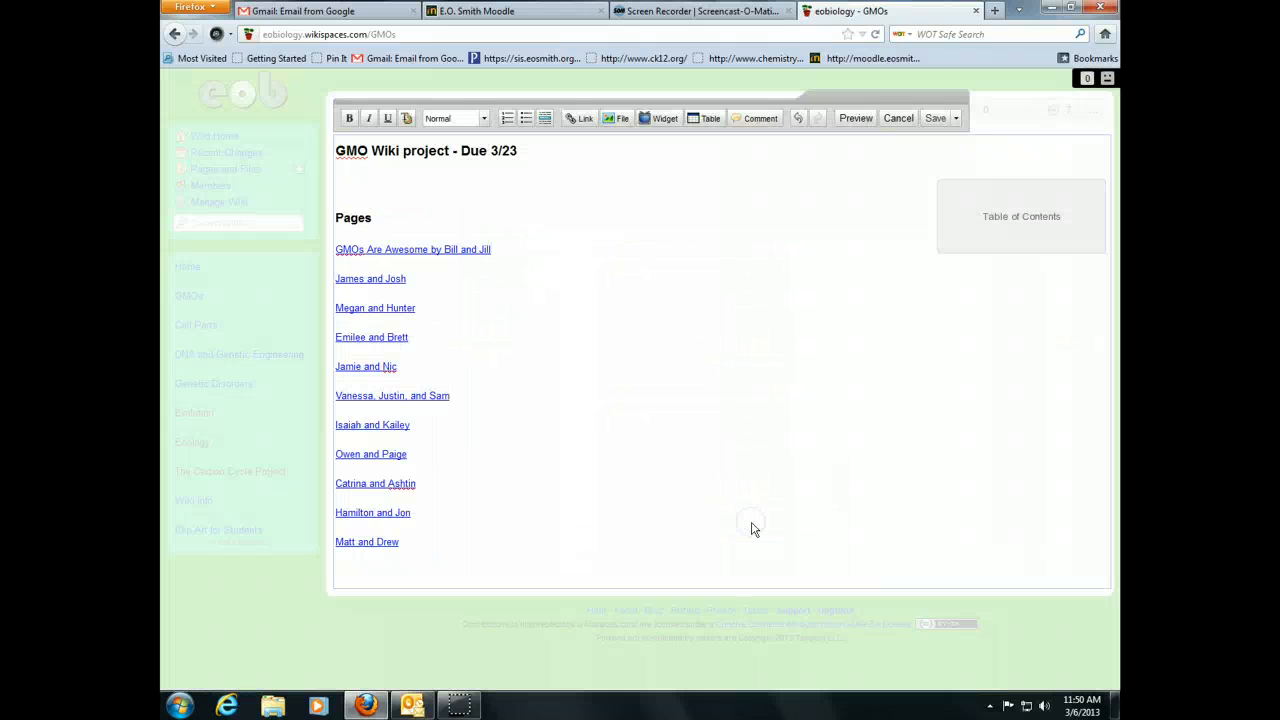
left_click(935, 119)
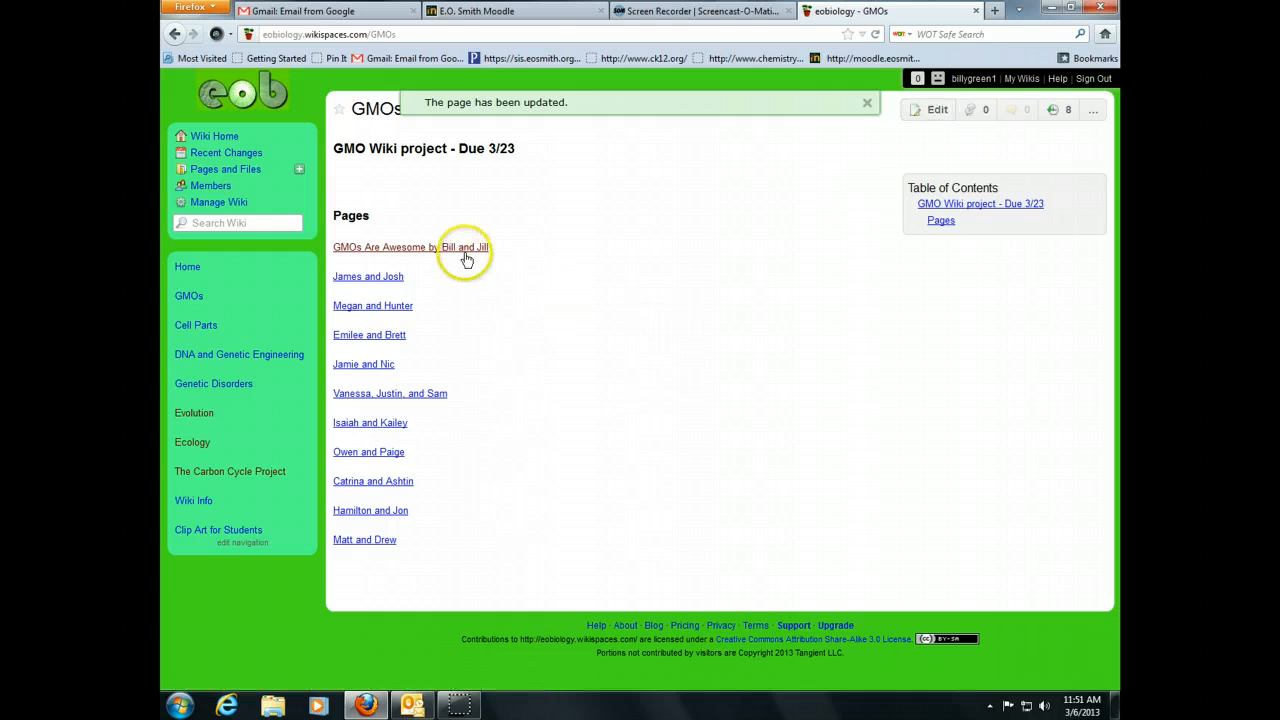
- Open the new GMOs Are Awesome page in the editor and enter 'GOMOs ARE Awesome!' as its first line
left_click(403, 250)
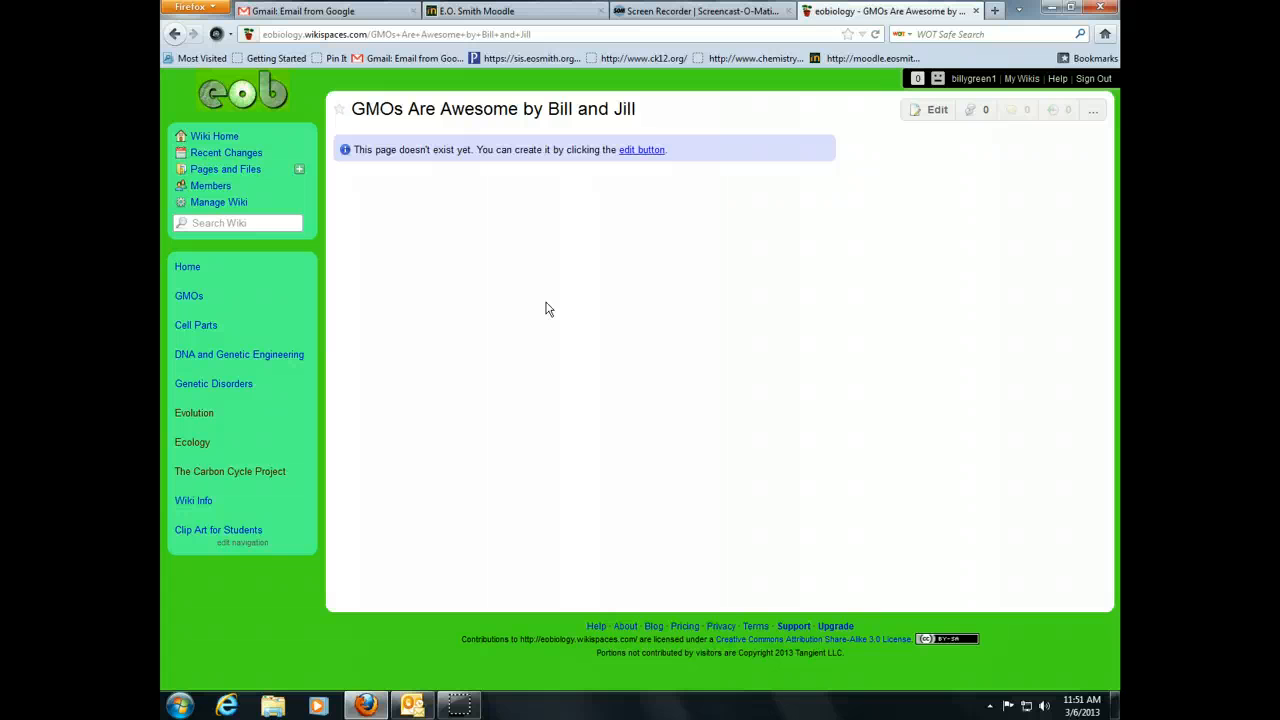
left_click(395, 34)
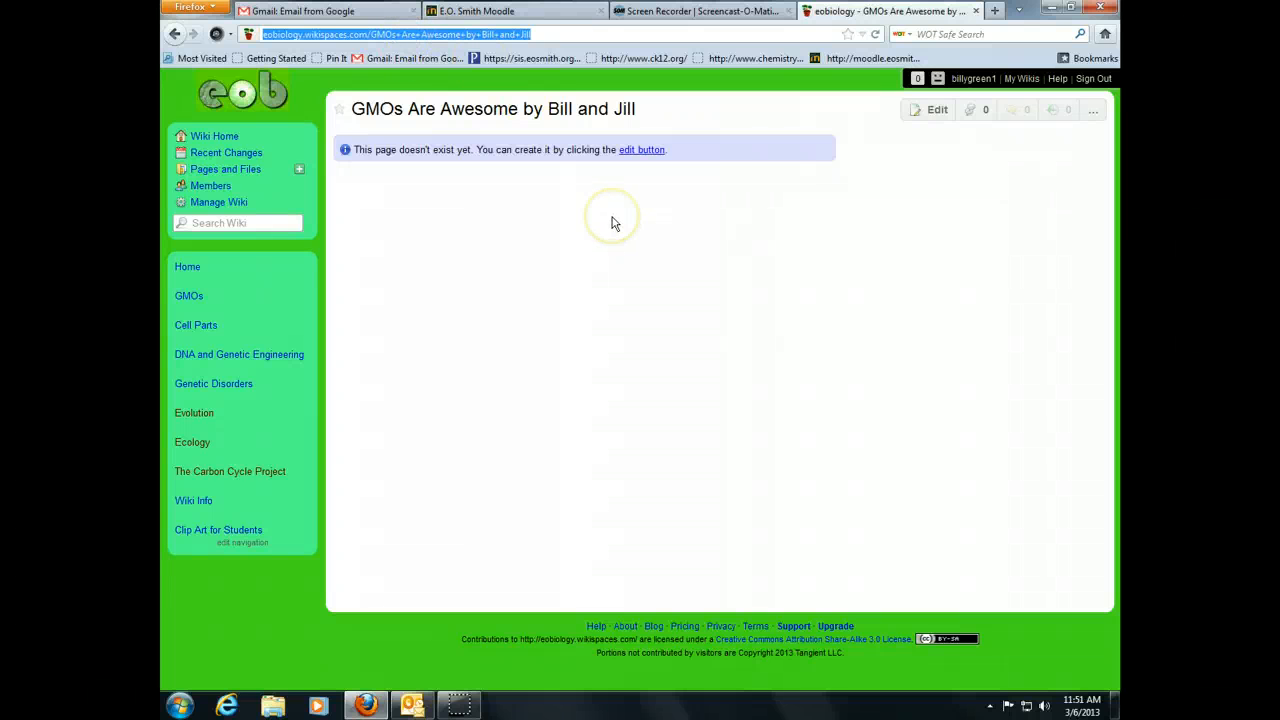
left_click(936, 112)
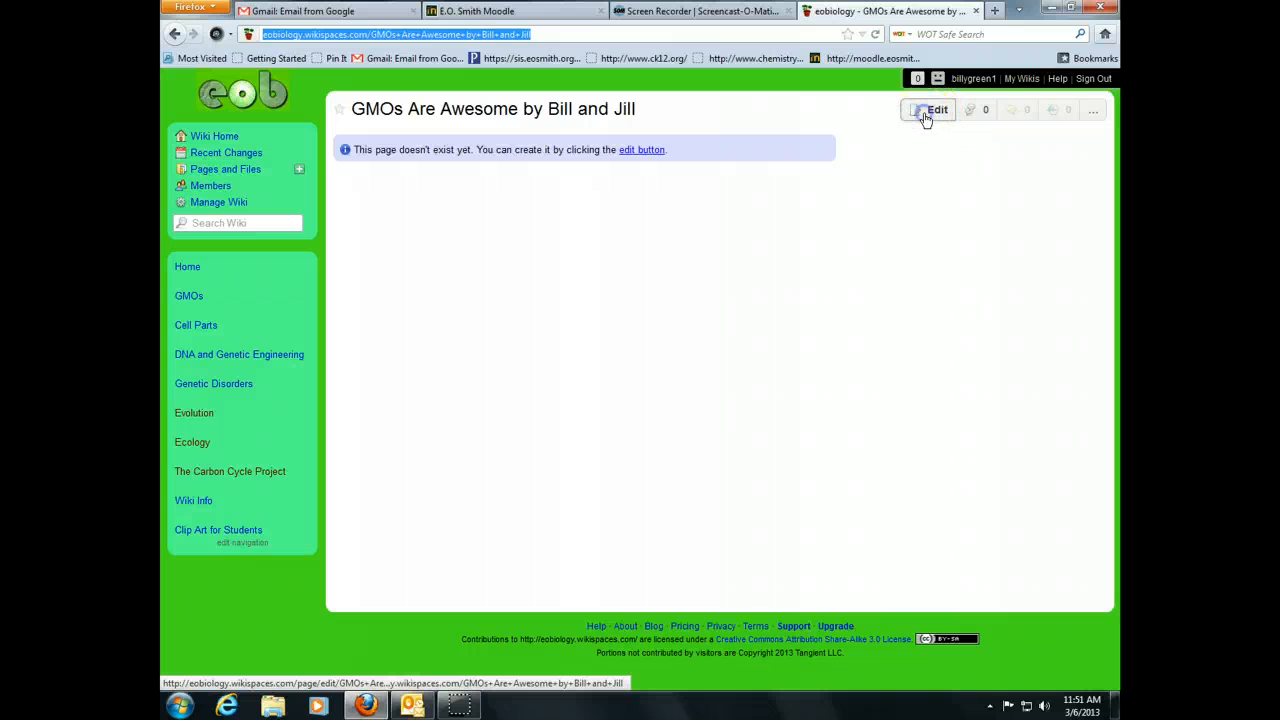
left_click(729, 250)
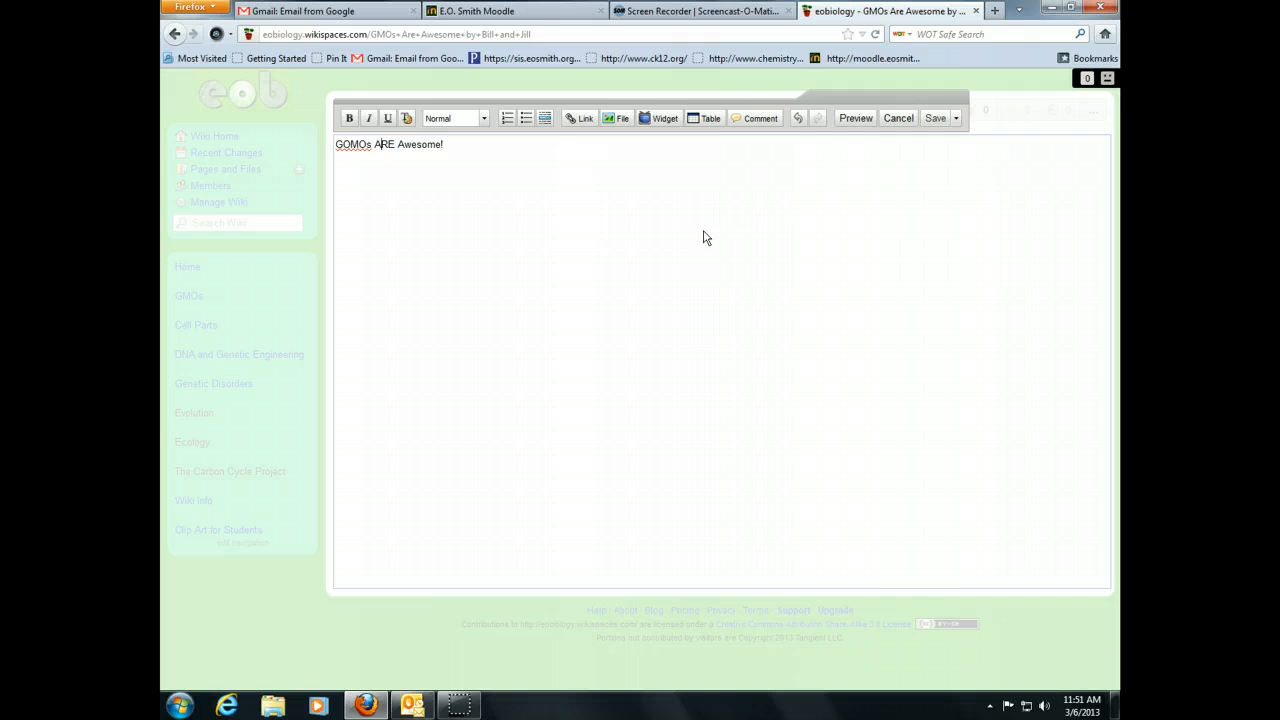
- Remove the stray O and make the title 'GOMs ARE Awesome!' a bold Heading 1
key("BackSpace")
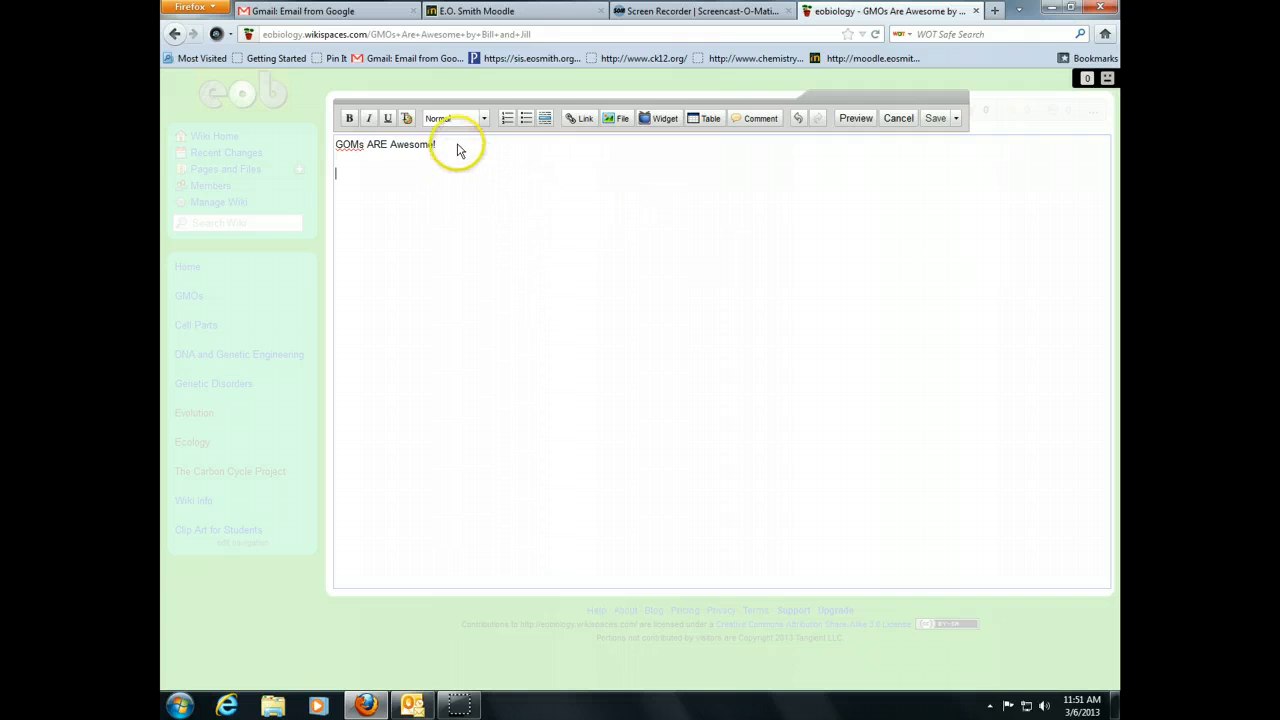
left_click_drag(440, 145, 348, 144)
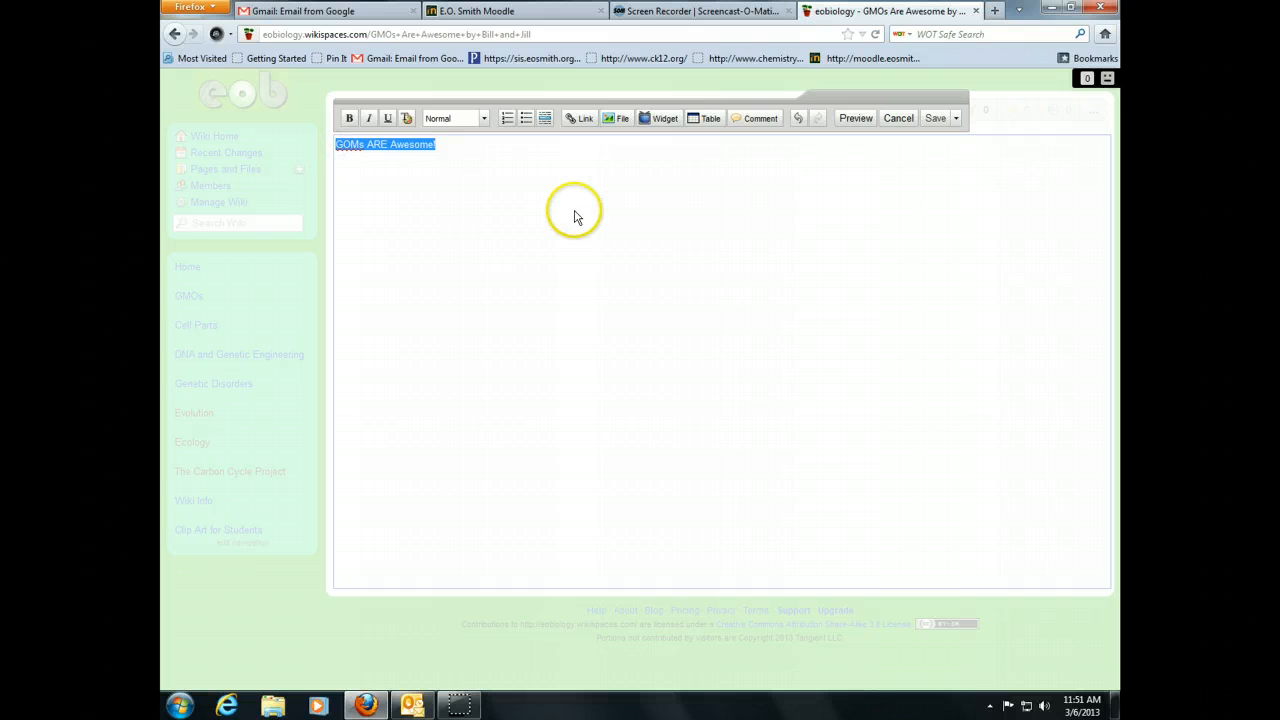
left_click(349, 118)
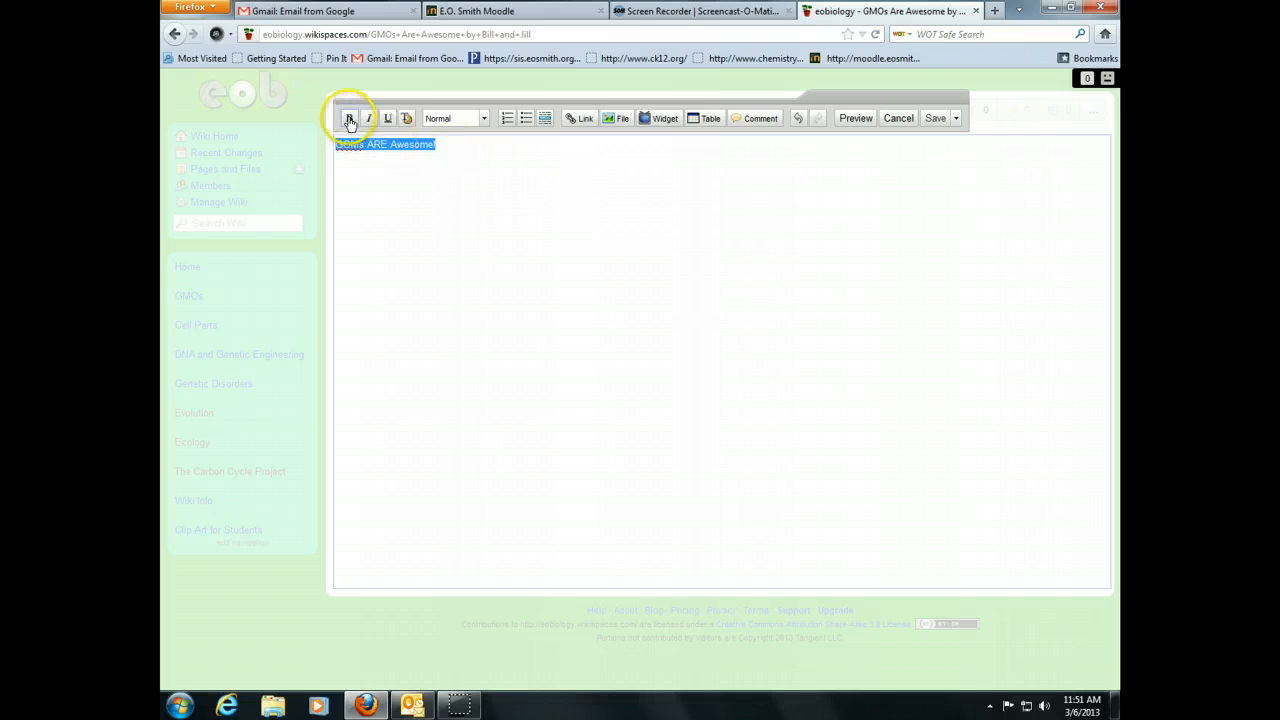
left_click(483, 119)
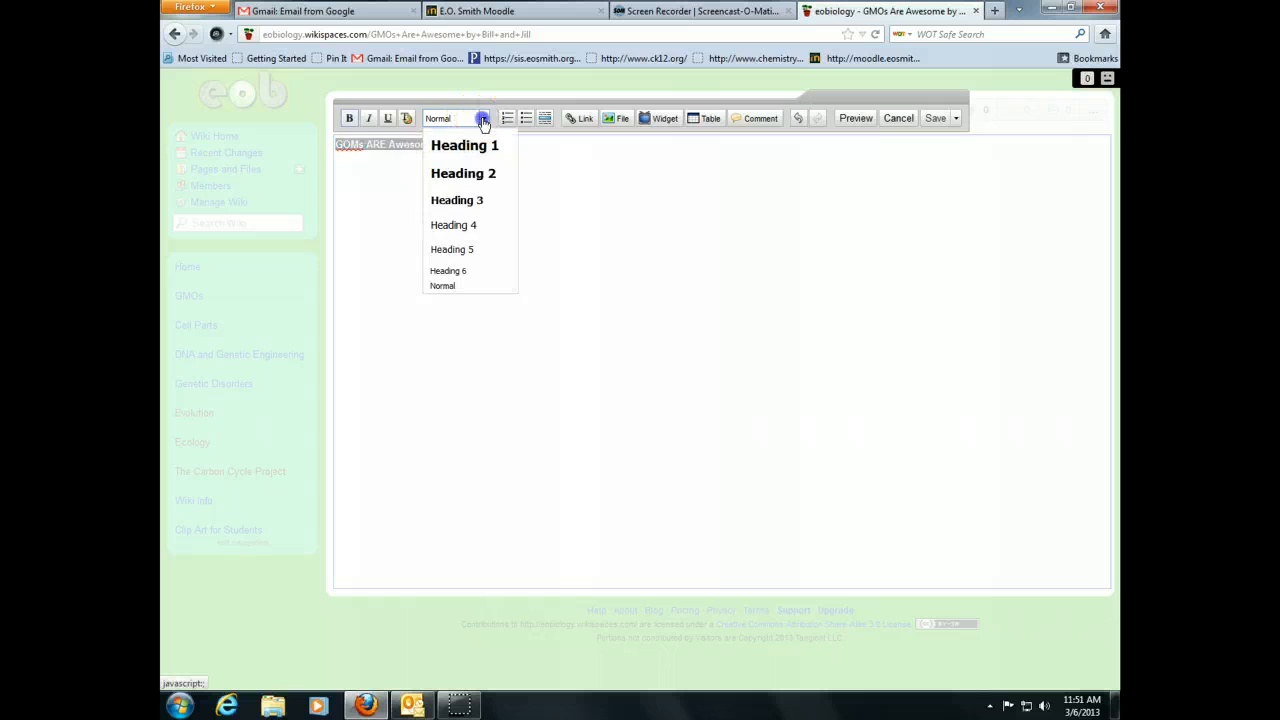
left_click(486, 145)
left_click(546, 203)
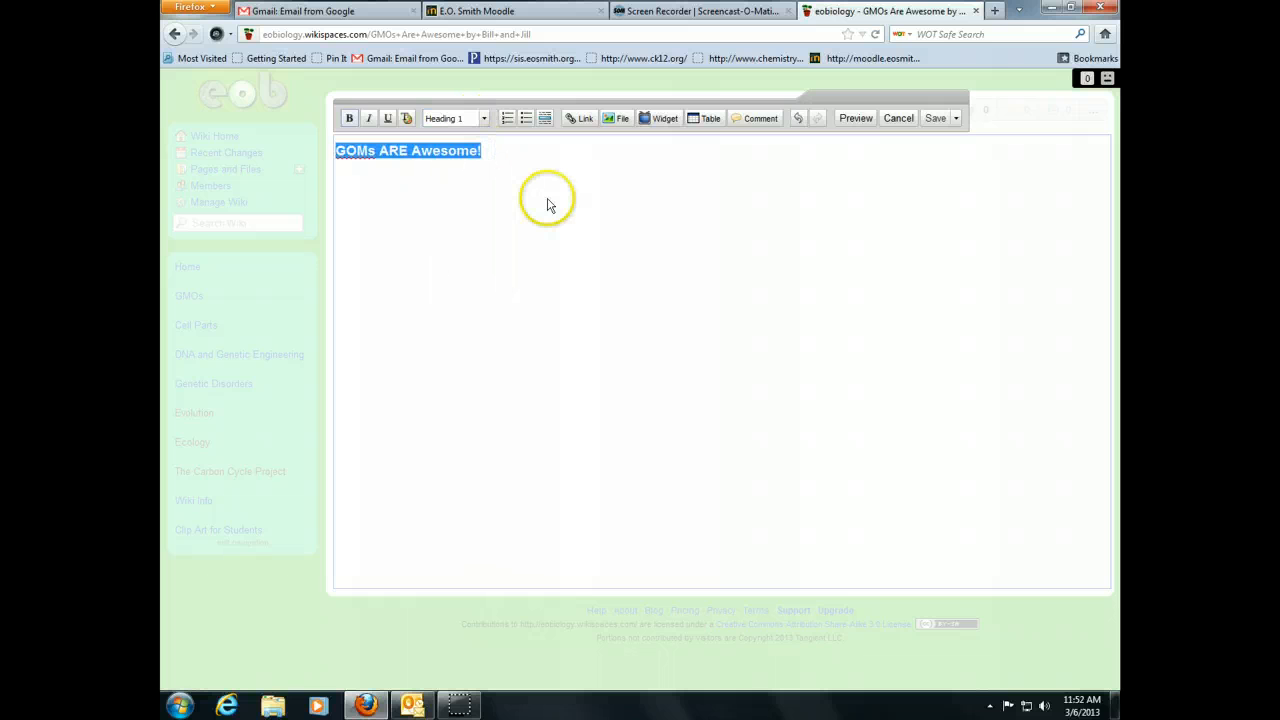
left_click_drag(487, 151, 337, 150)
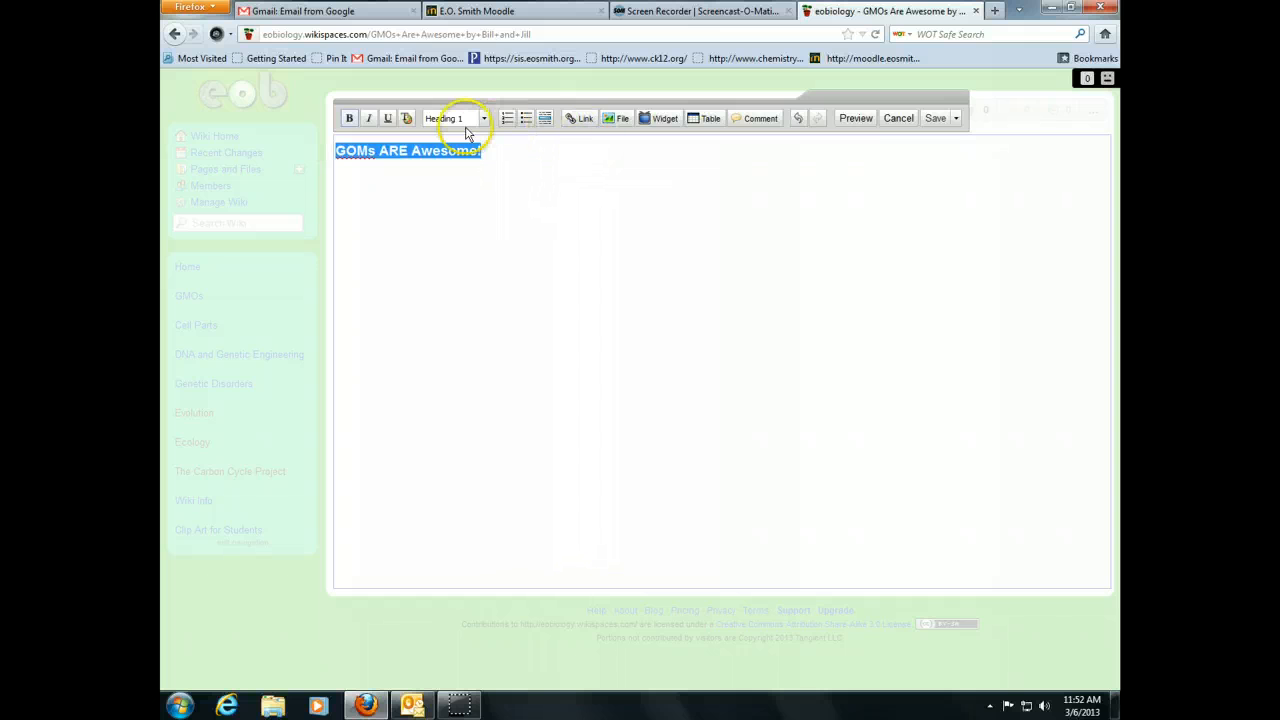
- Set the title's text color to red in Text Styles
left_click(407, 119)
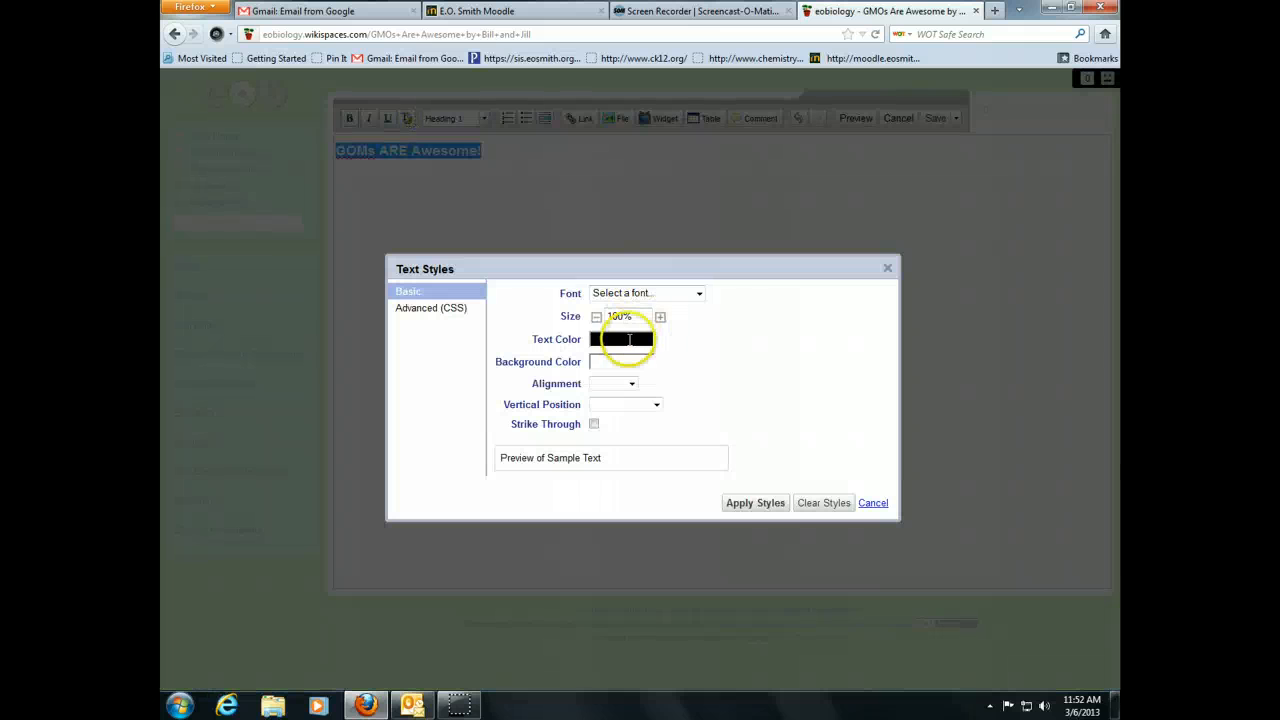
left_click(621, 339)
left_click(779, 404)
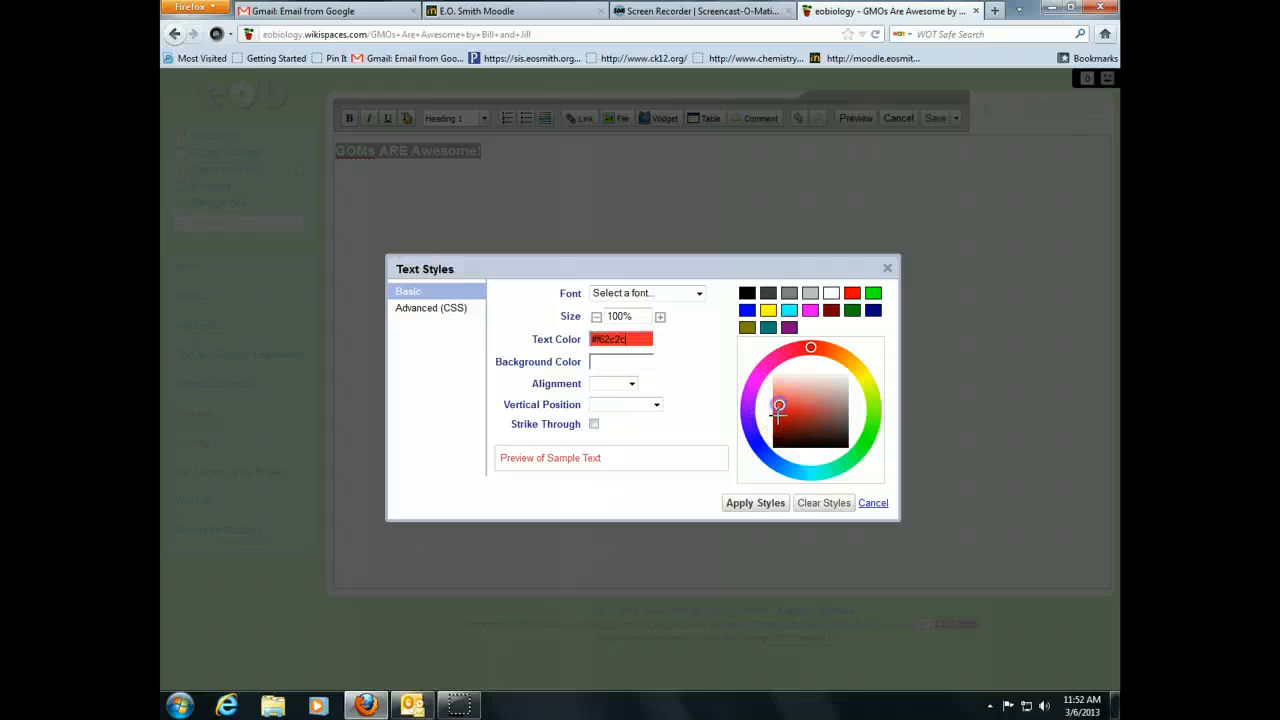
left_click(768, 503)
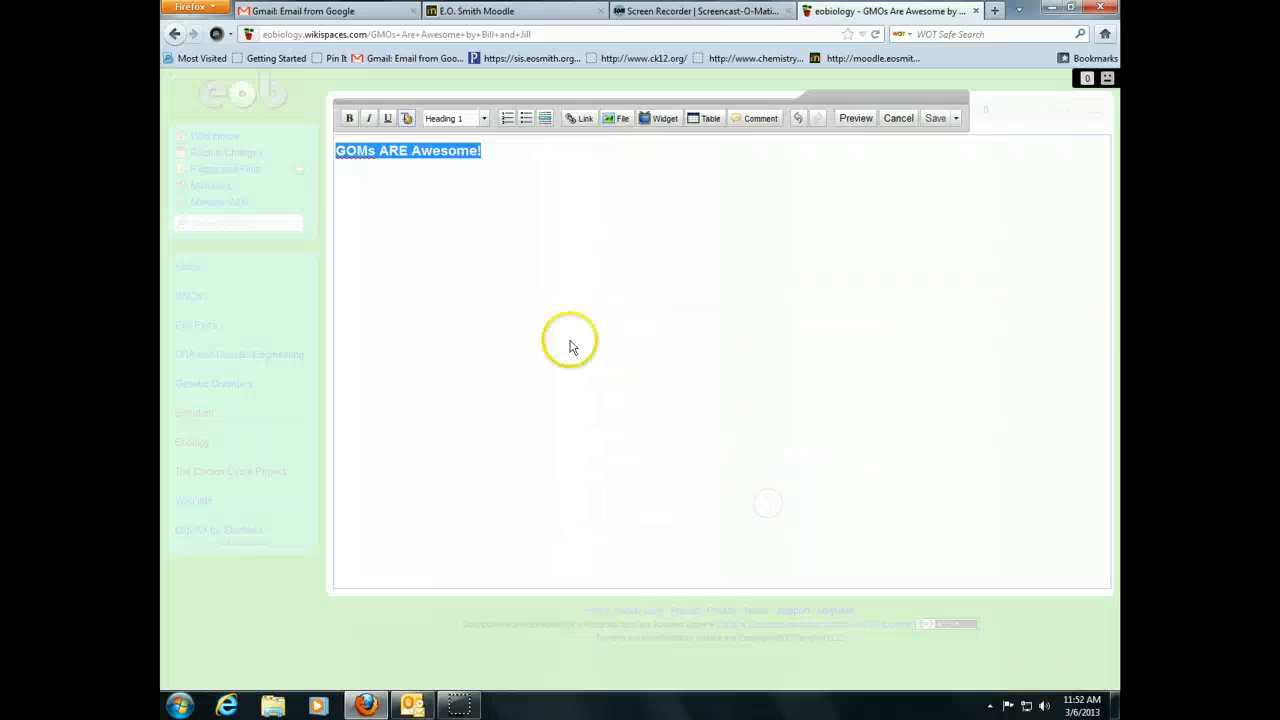
left_click(571, 337)
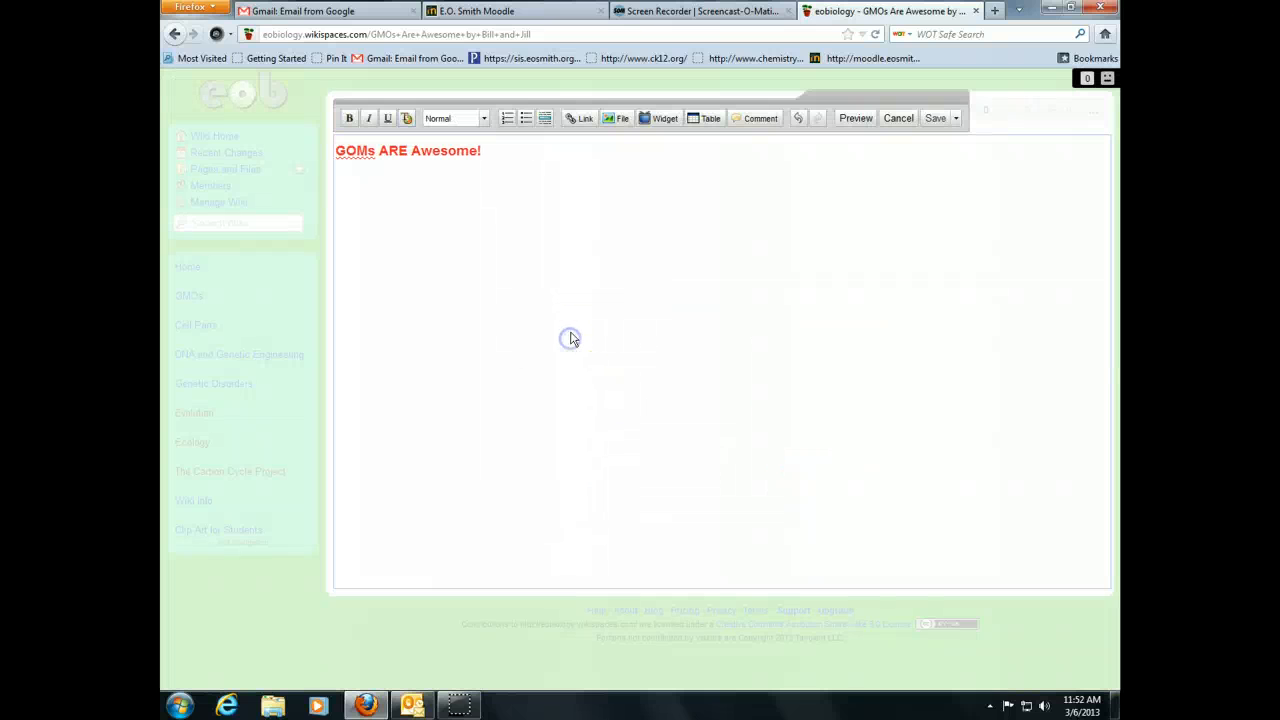
left_click(538, 153)
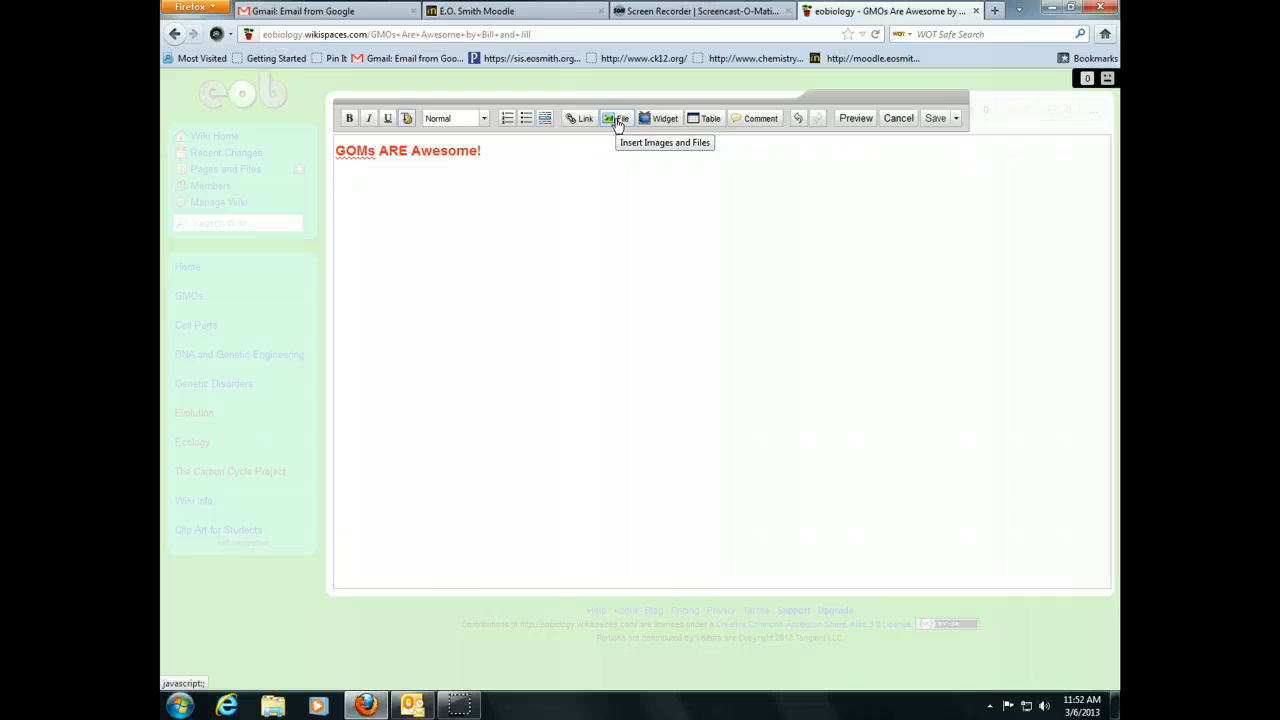
left_click(996, 11)
- Search Google Images for 'gmos'
type("google.com")
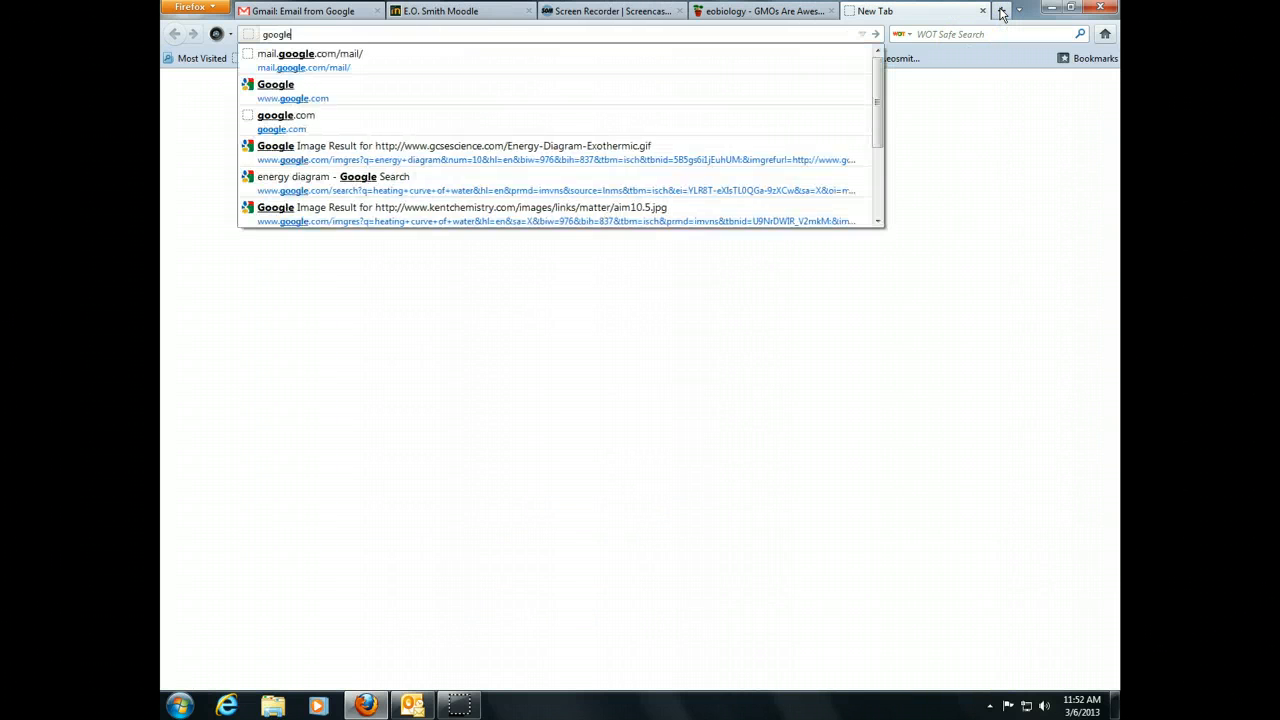
key("Return")
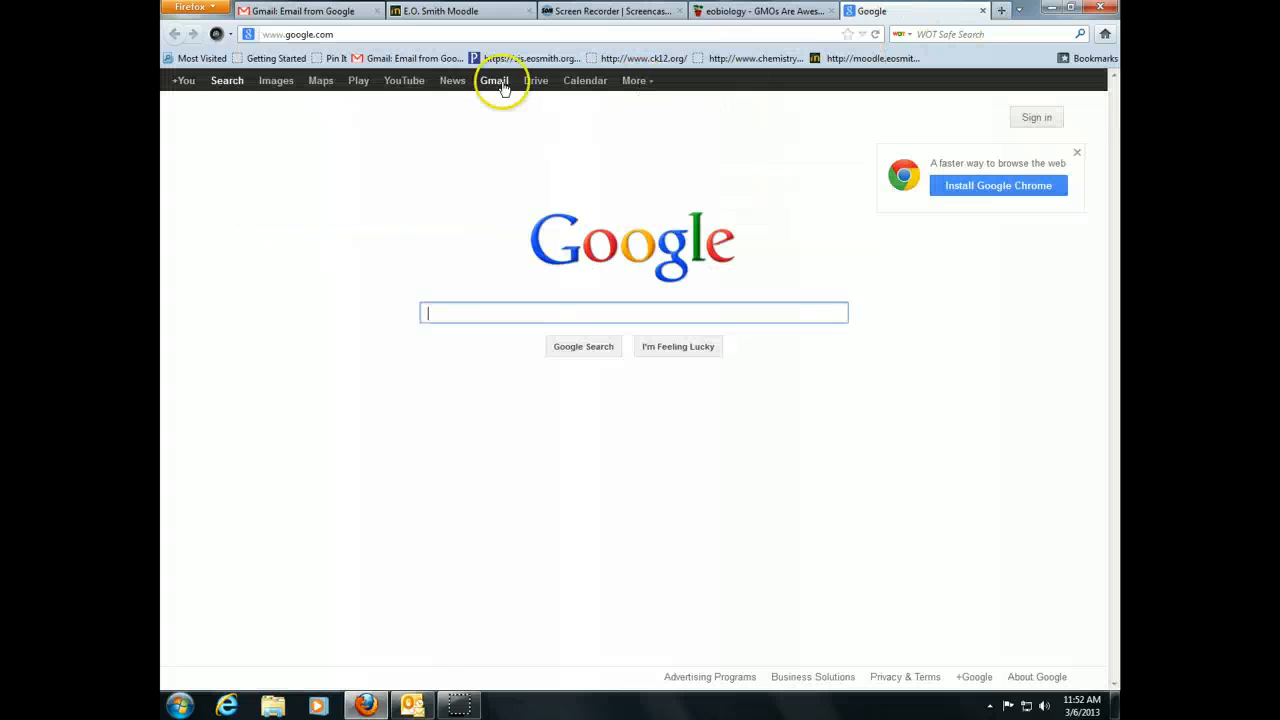
left_click(270, 86)
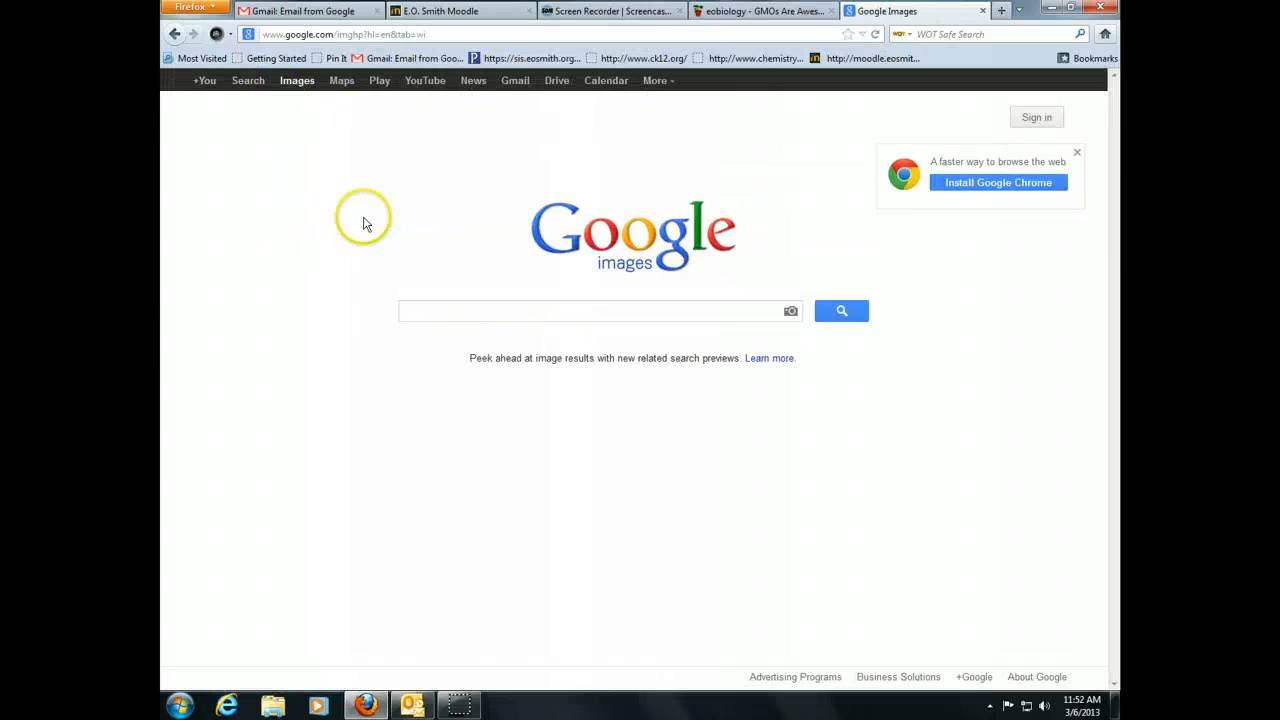
type("gmos")
key("Return")
scroll(426, 478, "down", 3)
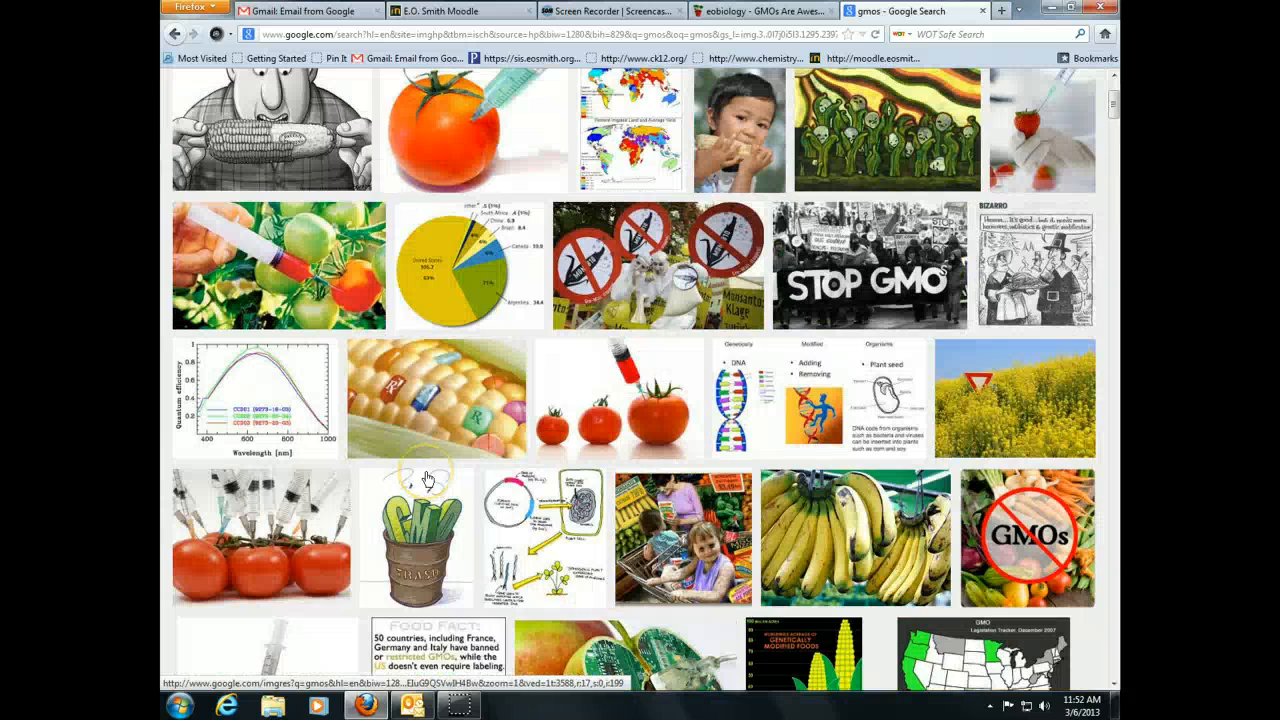
scroll(426, 478, "down", 3)
scroll(426, 478, "up", 6)
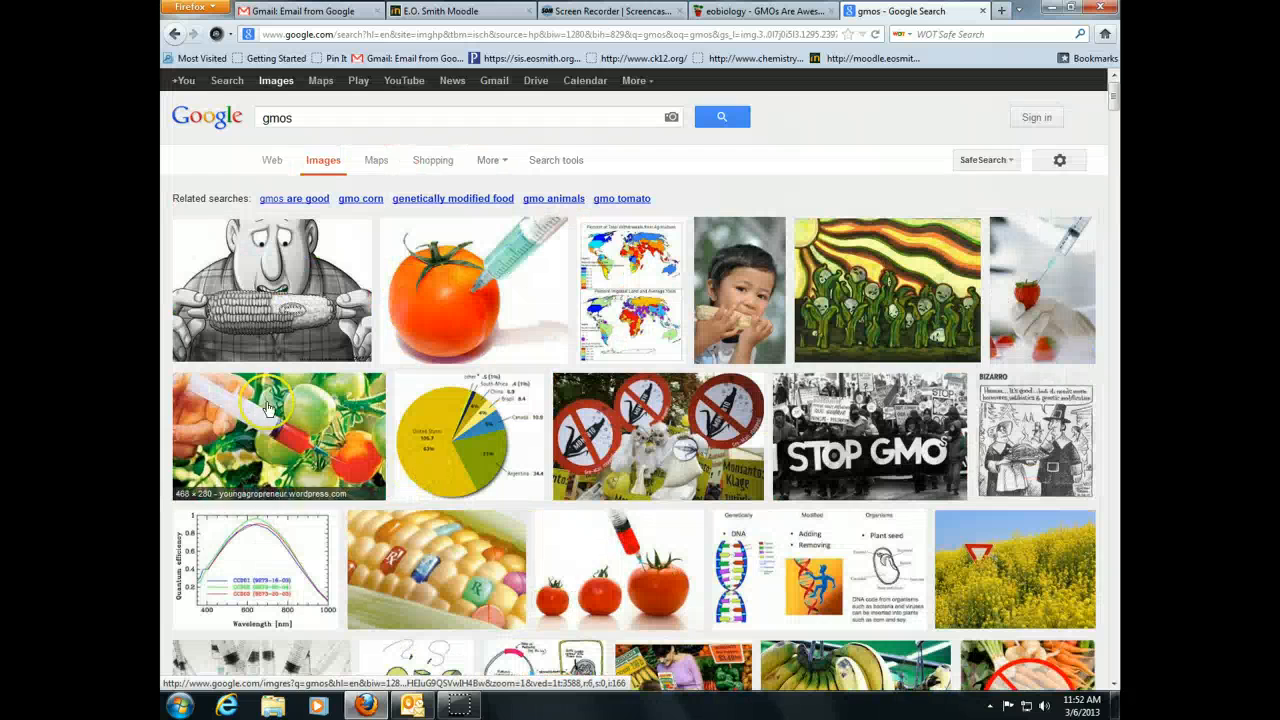
- Copy the cartoon of a man eating corn and return to the wiki editor tab
left_click(277, 298)
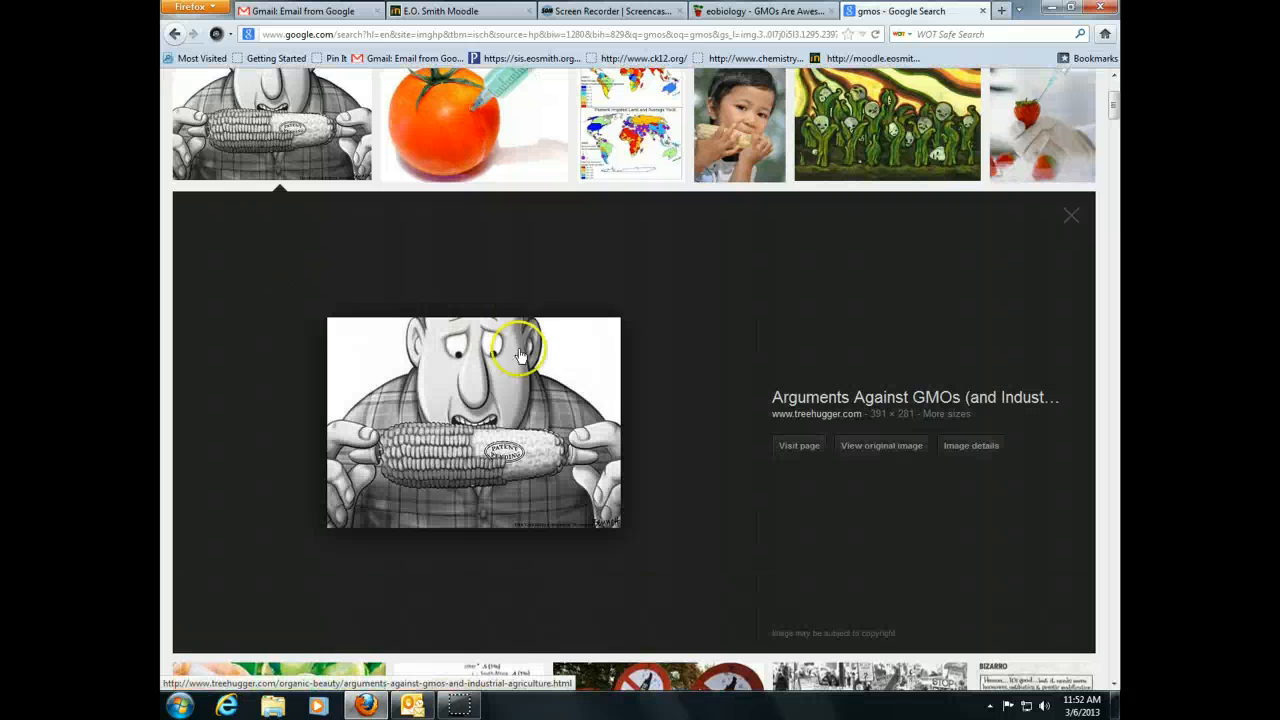
right_click(497, 416)
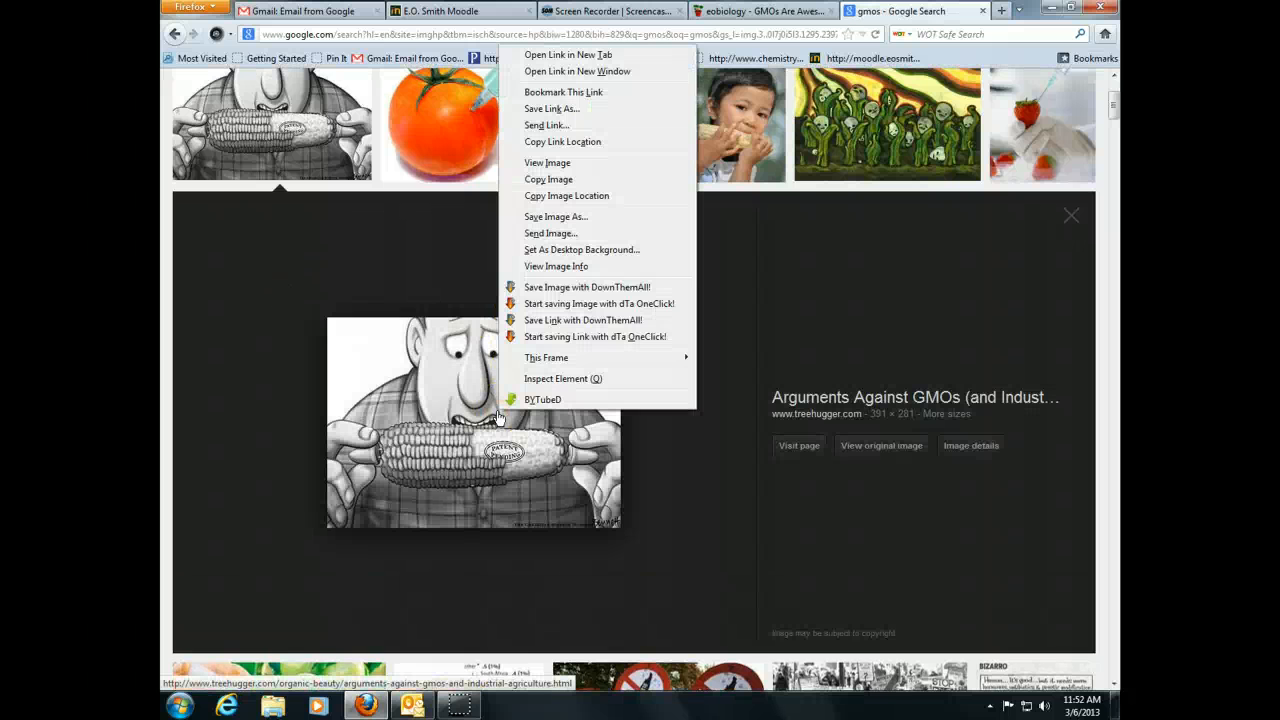
left_click(531, 175)
left_click(776, 14)
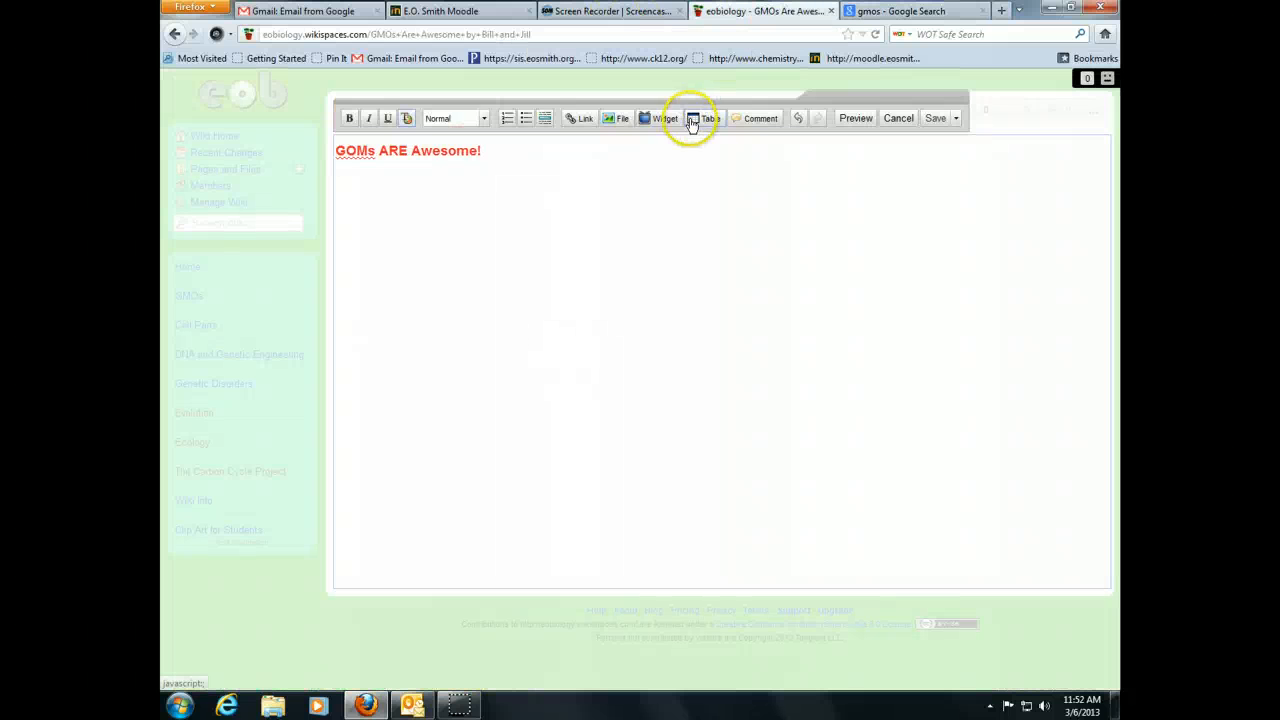
- Paste the corn cartoon into the page and check the broken placeholder's External Image settings
key("ctrl+v")
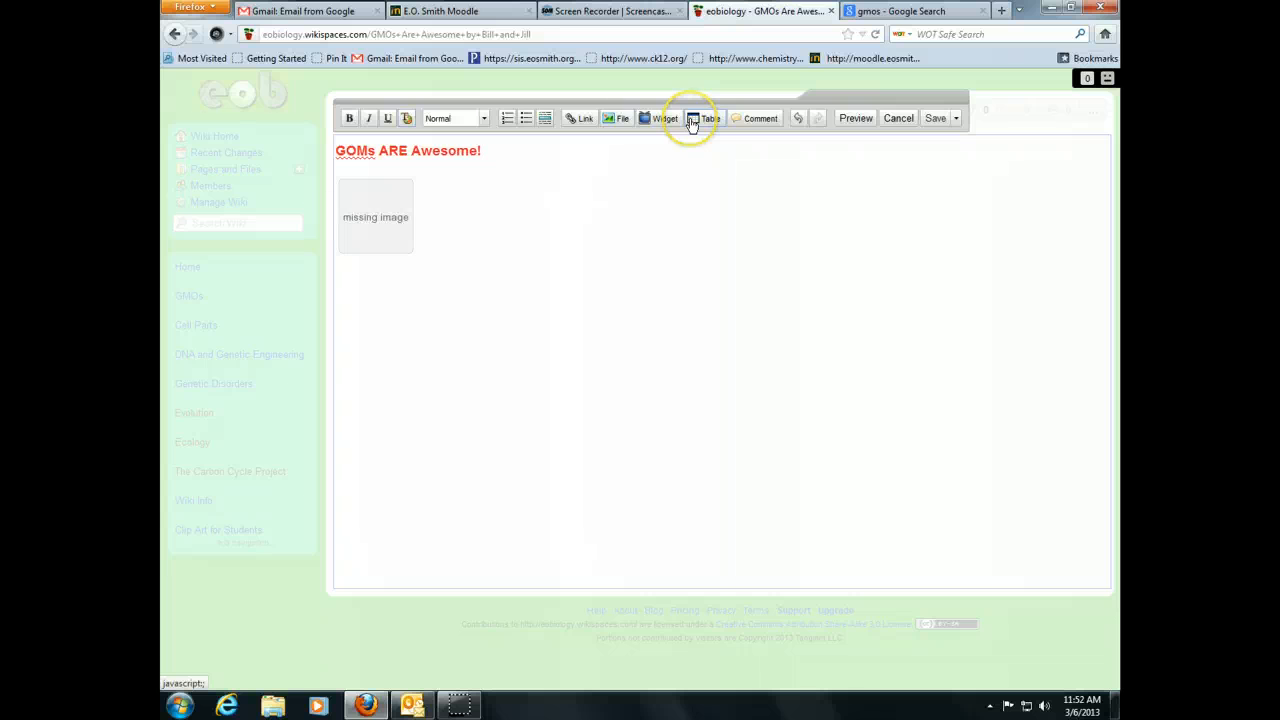
double_click(376, 222)
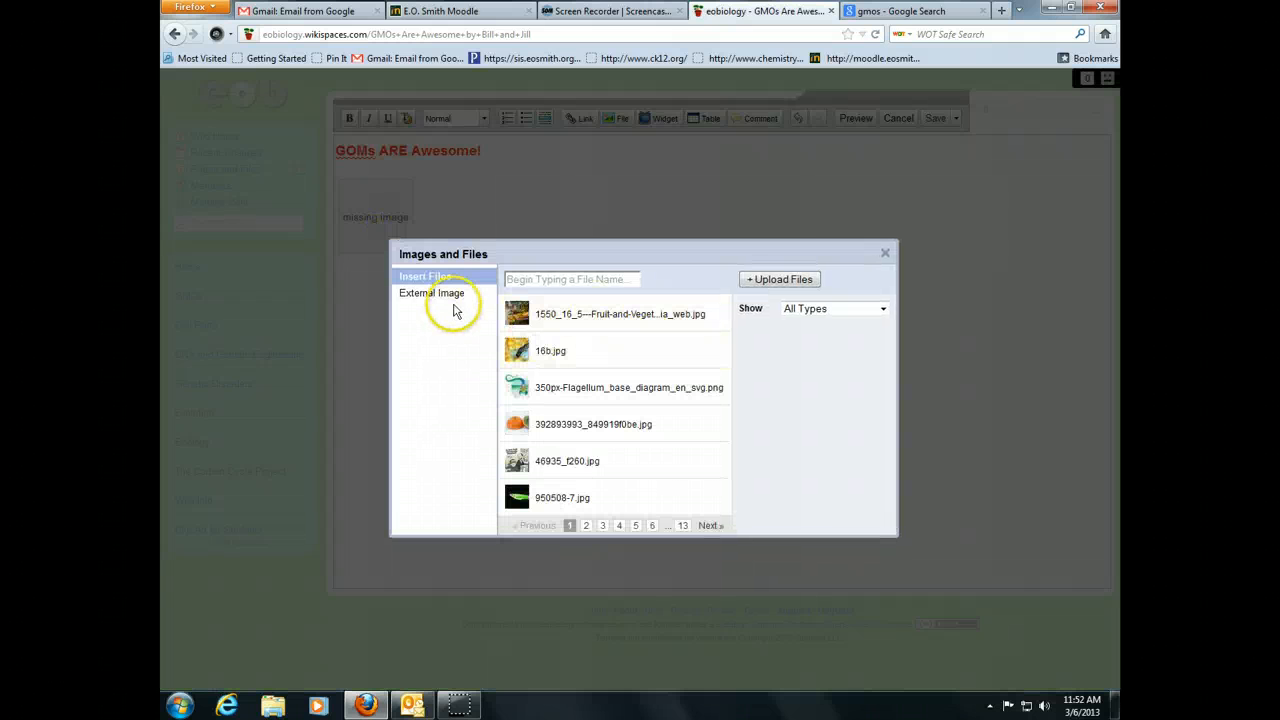
left_click(487, 297)
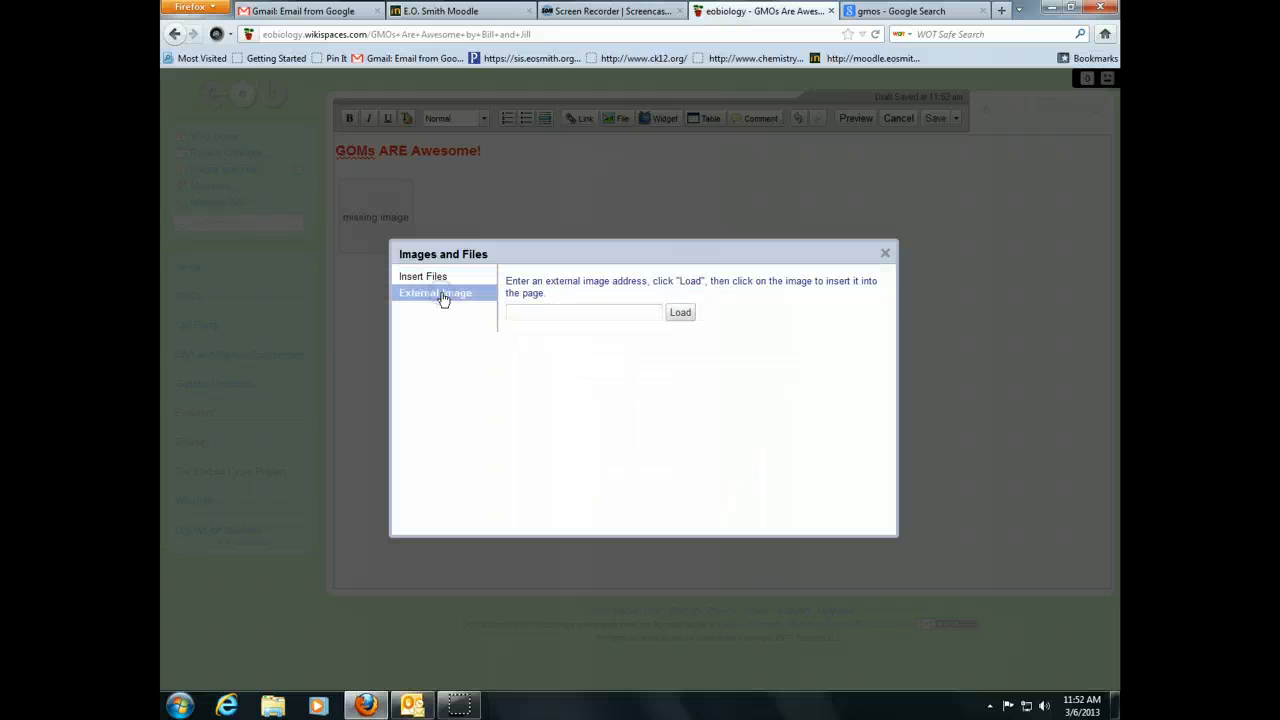
left_click(532, 315)
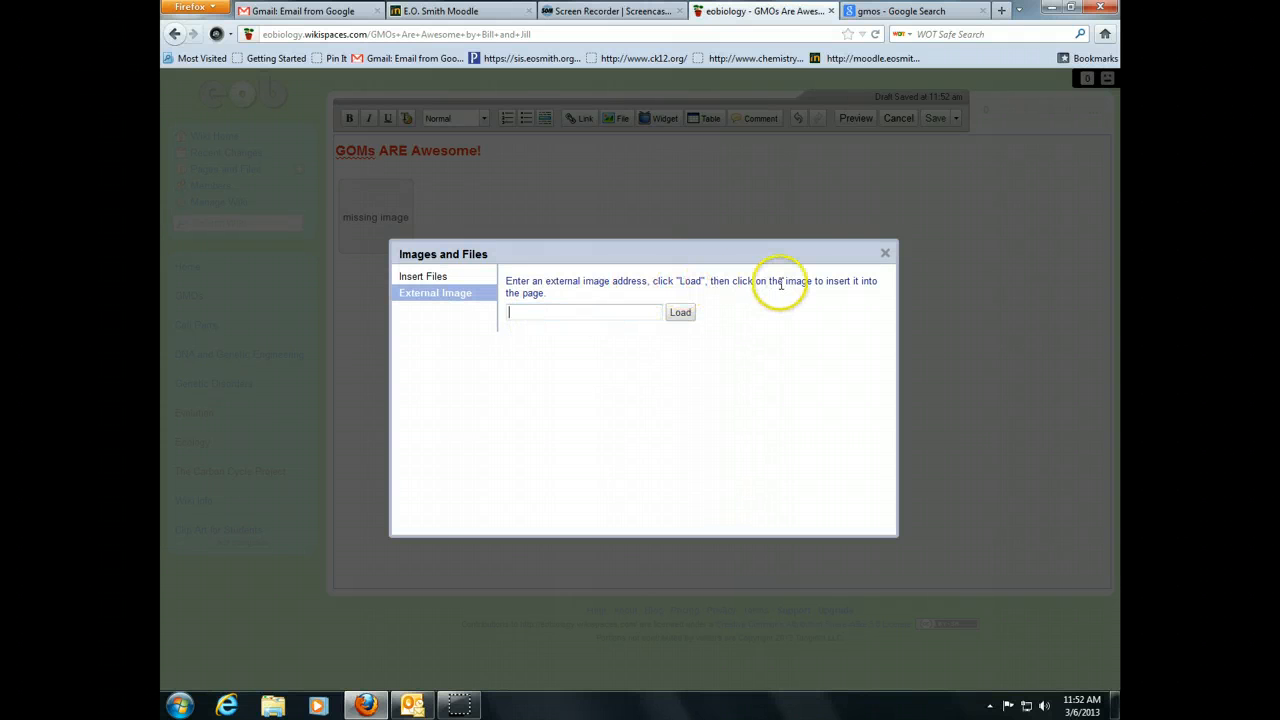
left_click(887, 254)
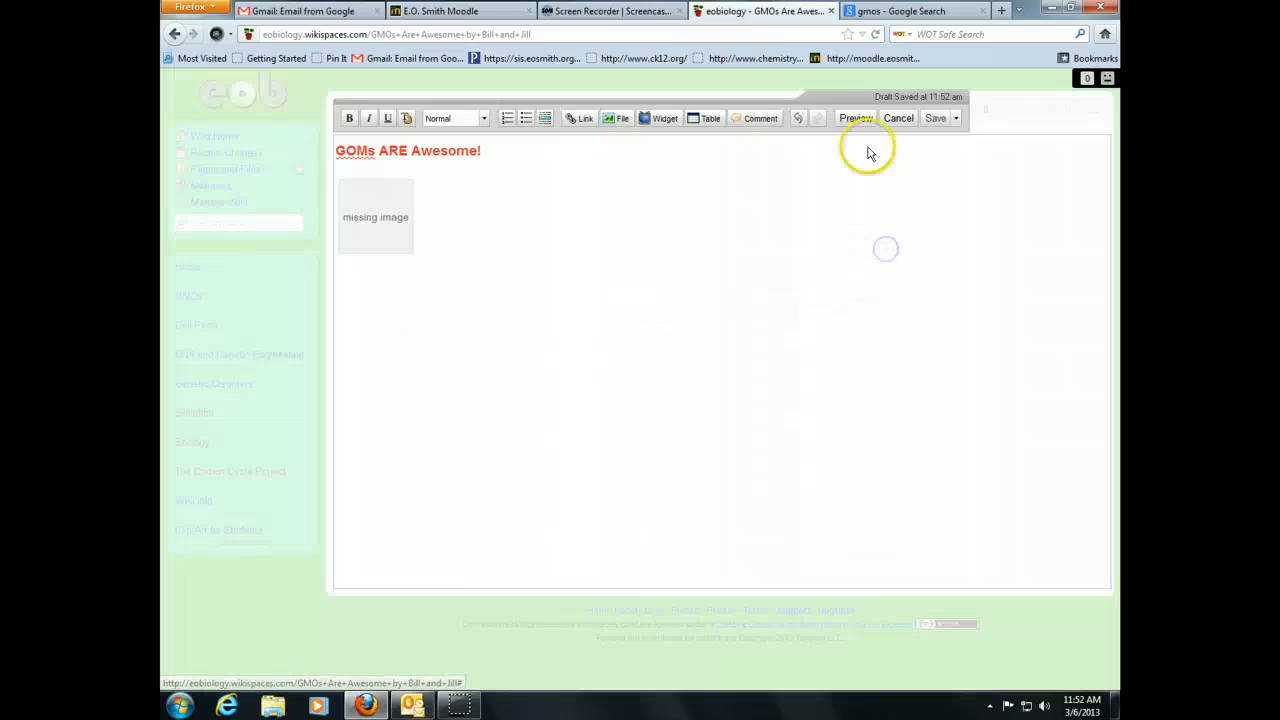
left_click(905, 11)
- Copy the web address of the corn cartoon's original file gmo-patent-pending-01.jpg, then return to the wiki editor
left_click(393, 425)
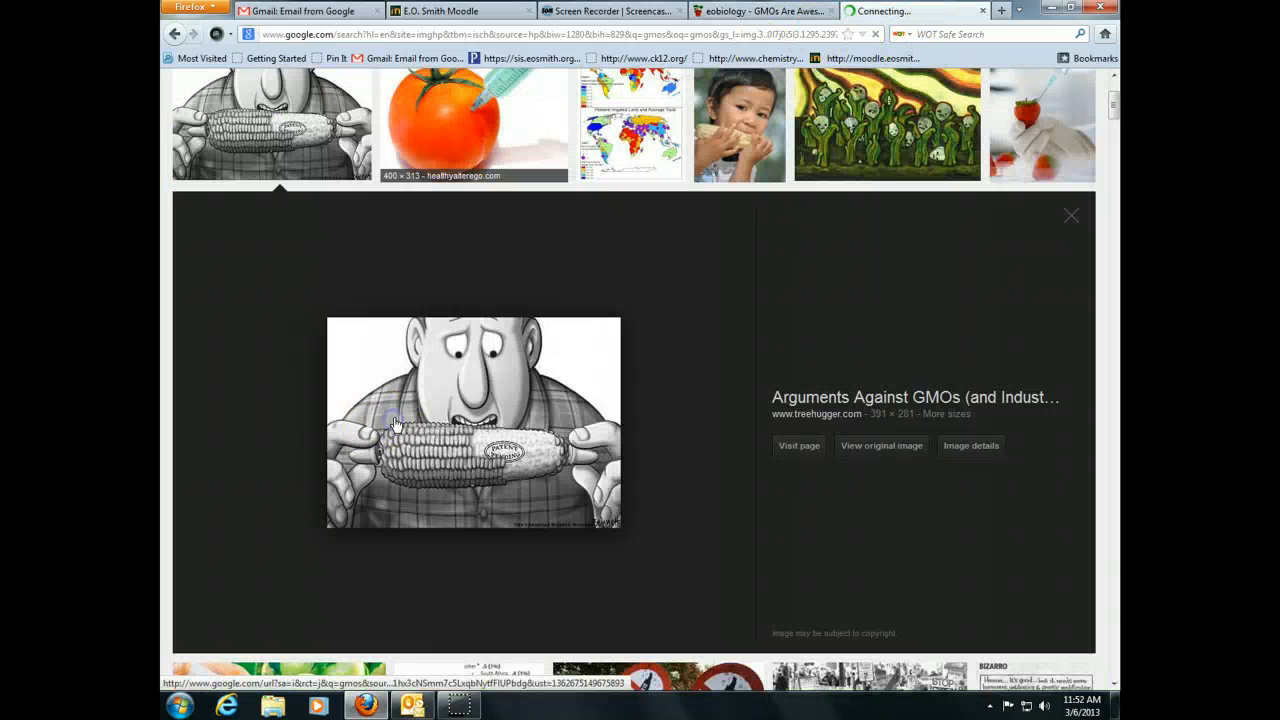
left_click(879, 447)
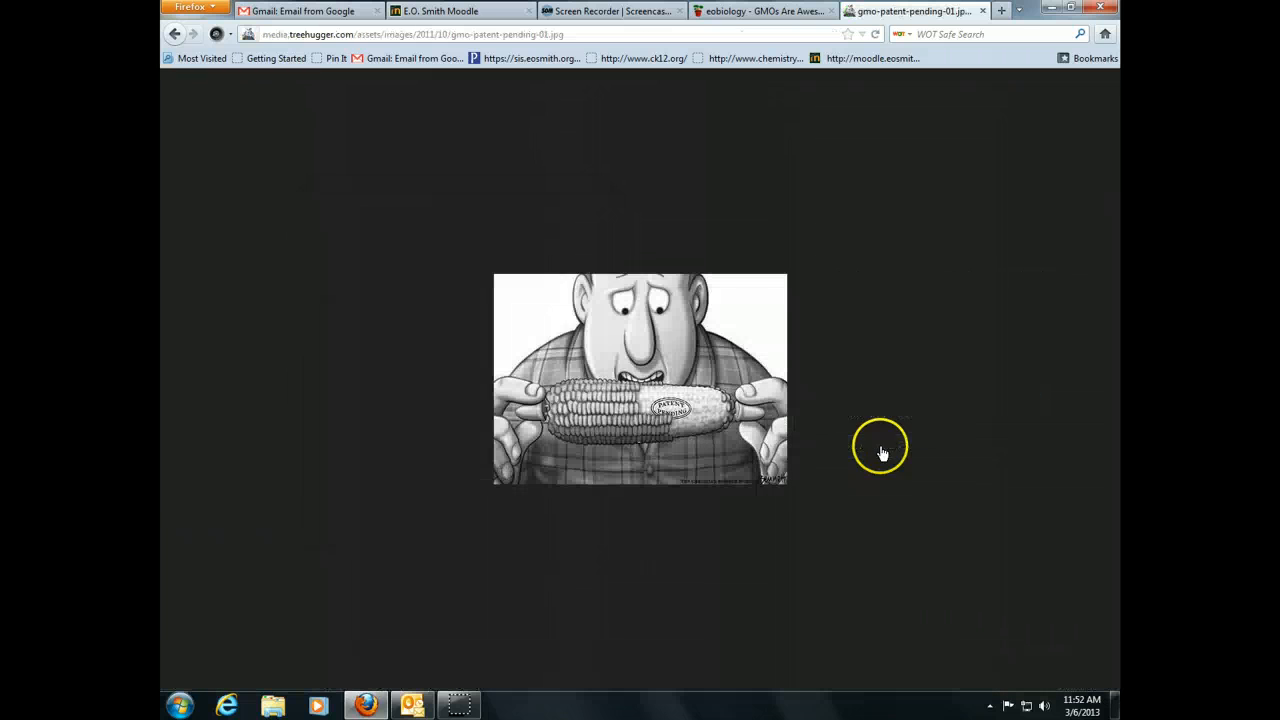
left_click(355, 34)
right_click(356, 34)
left_click(385, 84)
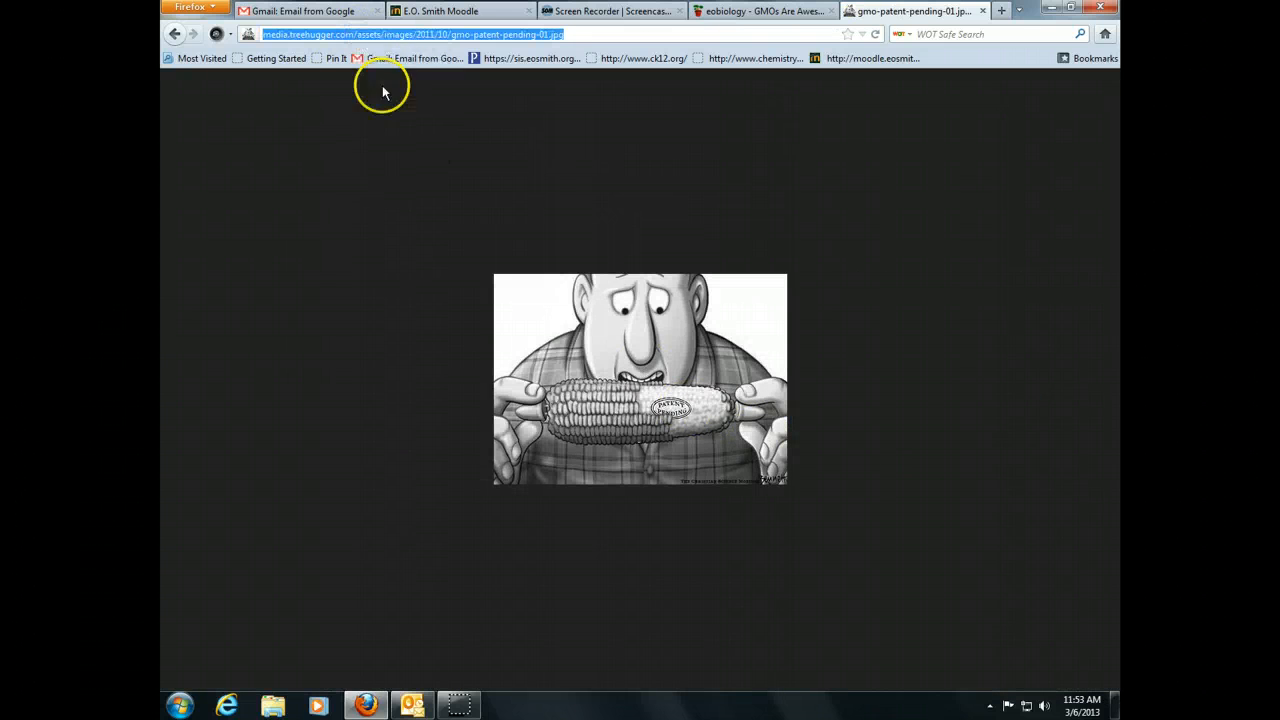
left_click(740, 10)
- Paste the copied cartoon address into the placeholder's image settings and try loading it
left_click(389, 245)
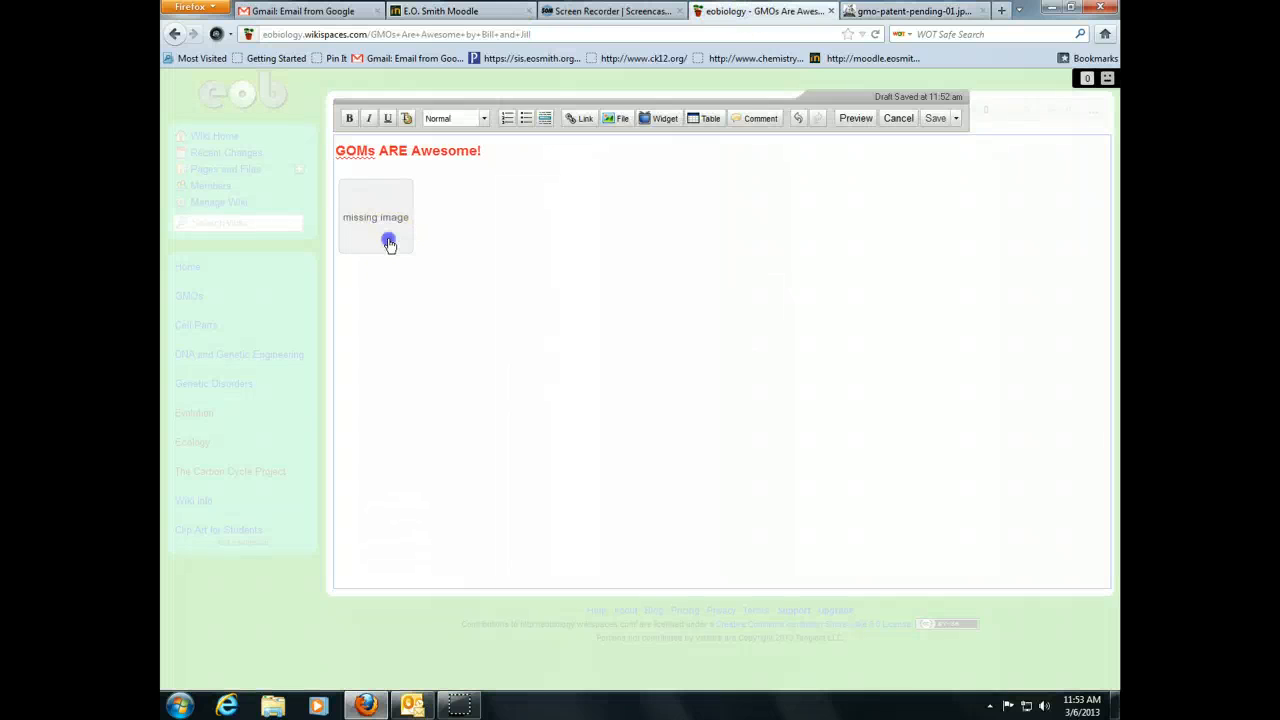
left_click(567, 313)
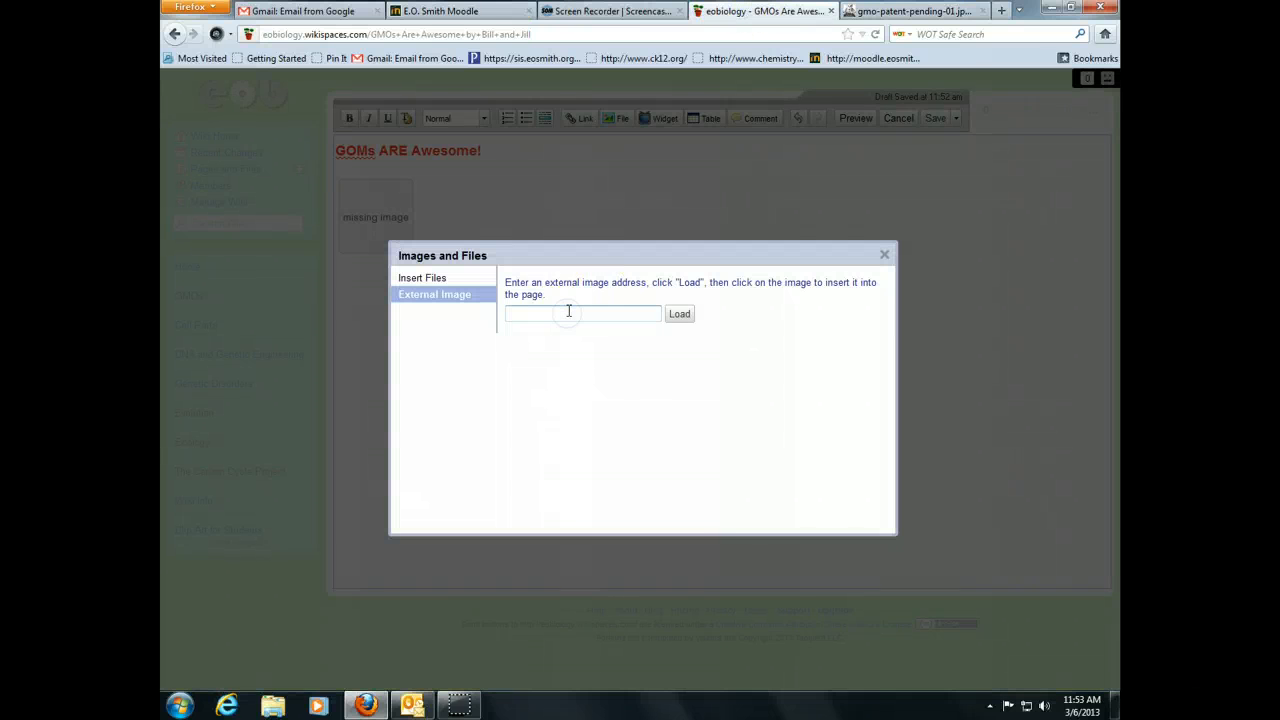
key("ctrl+v")
left_click(680, 314)
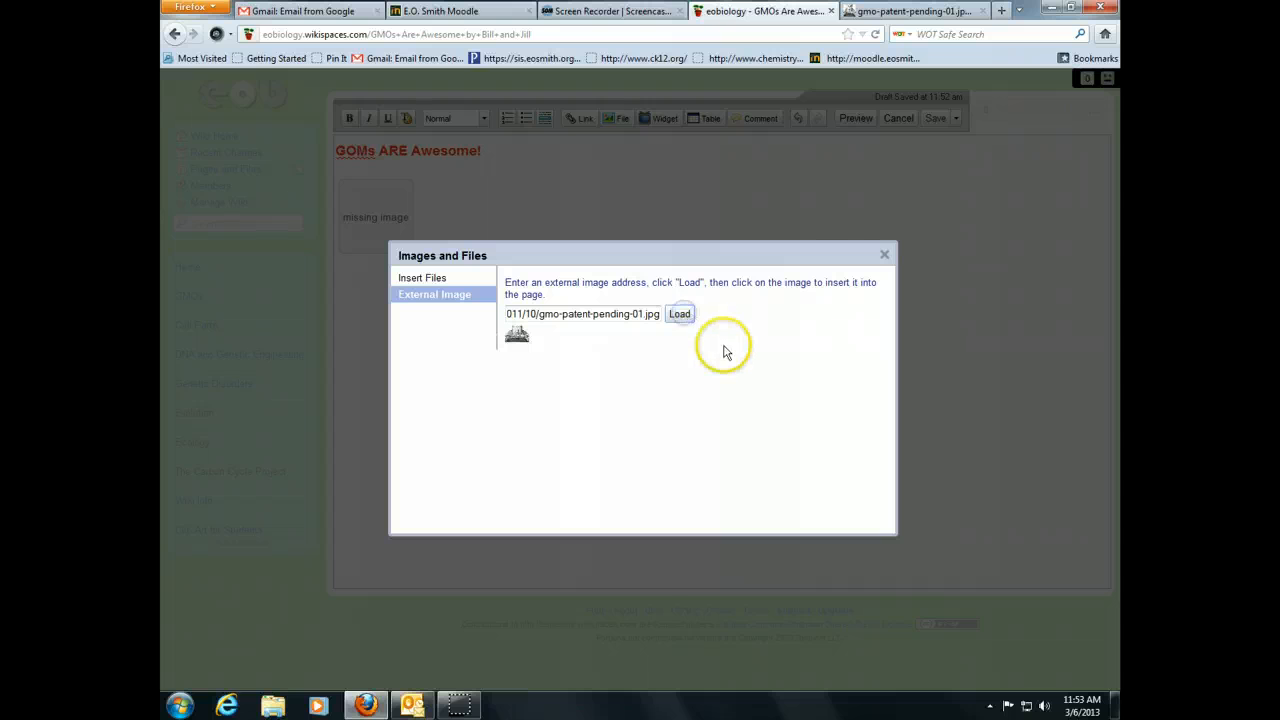
left_click(681, 315)
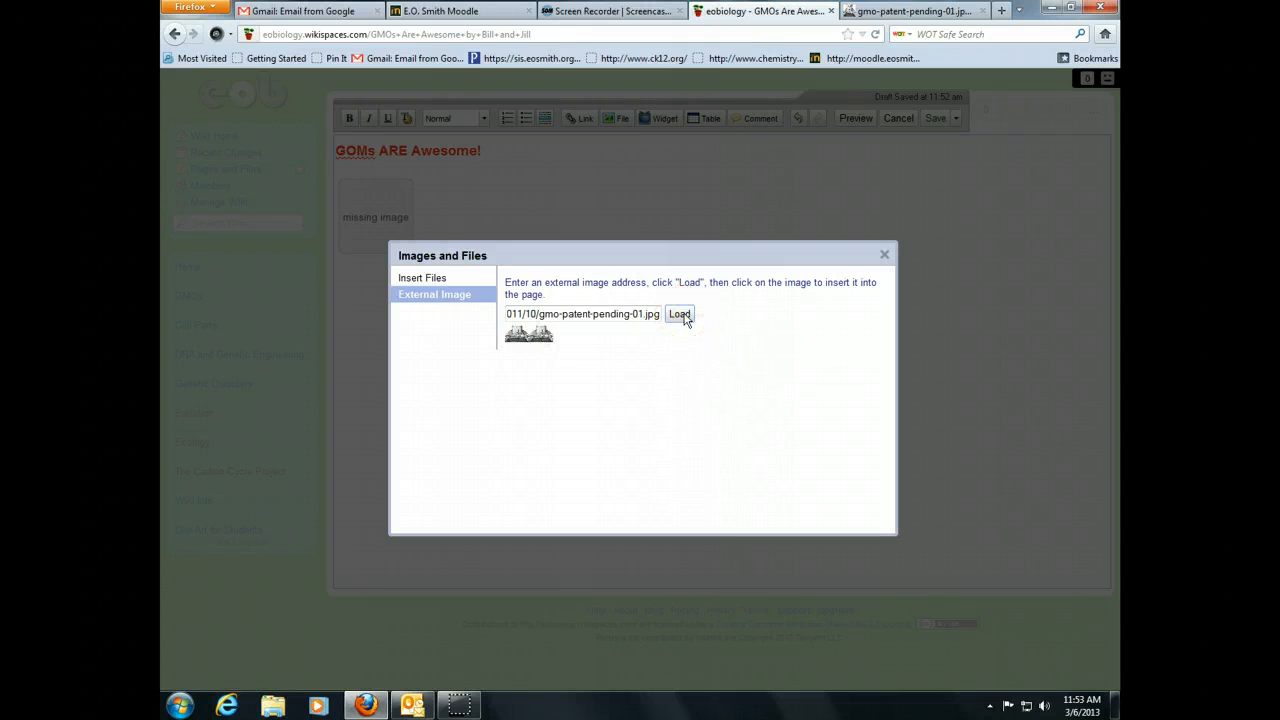
left_click(884, 254)
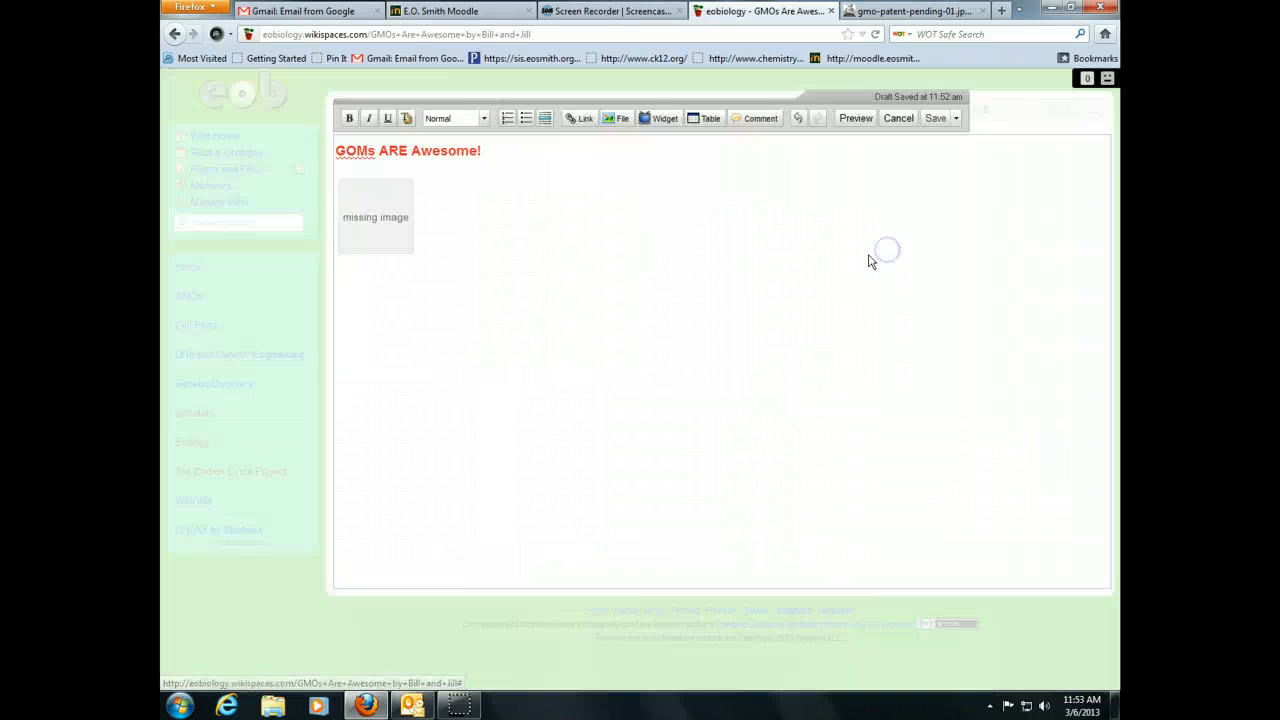
- Load the corn picture from its address and insert it in place of the missing image
double_click(389, 243)
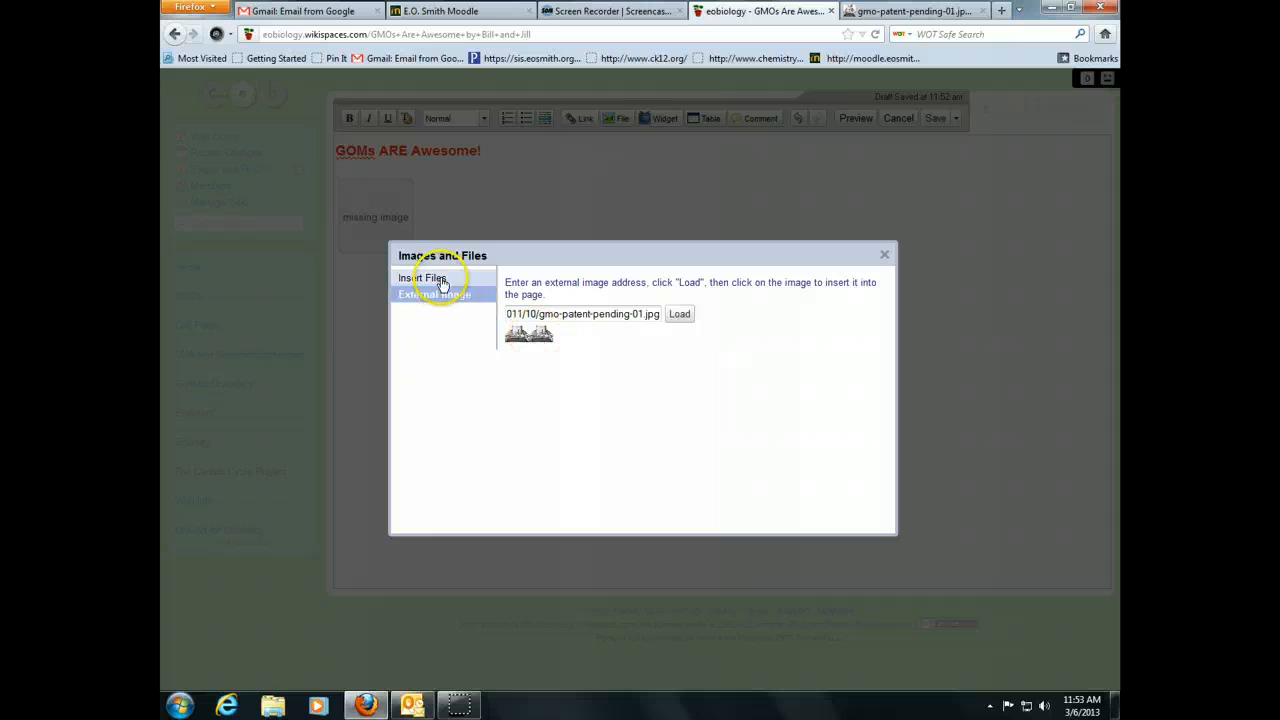
left_click(680, 315)
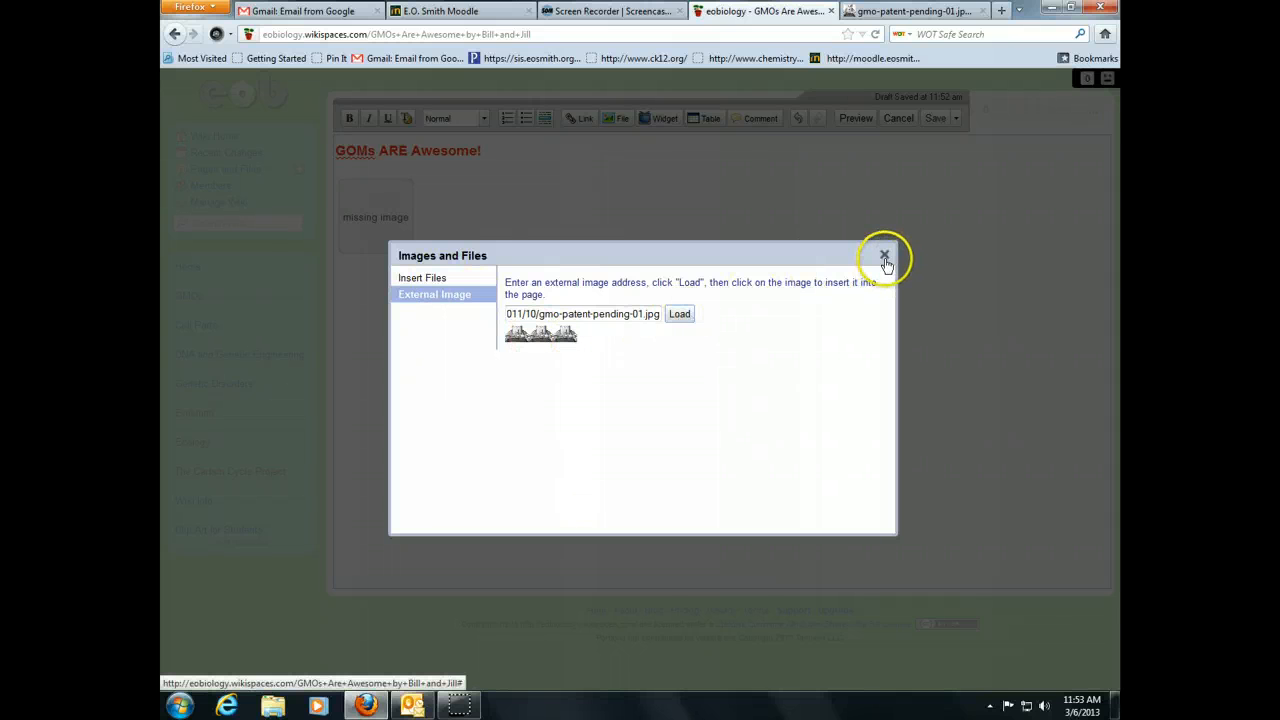
left_click(519, 336)
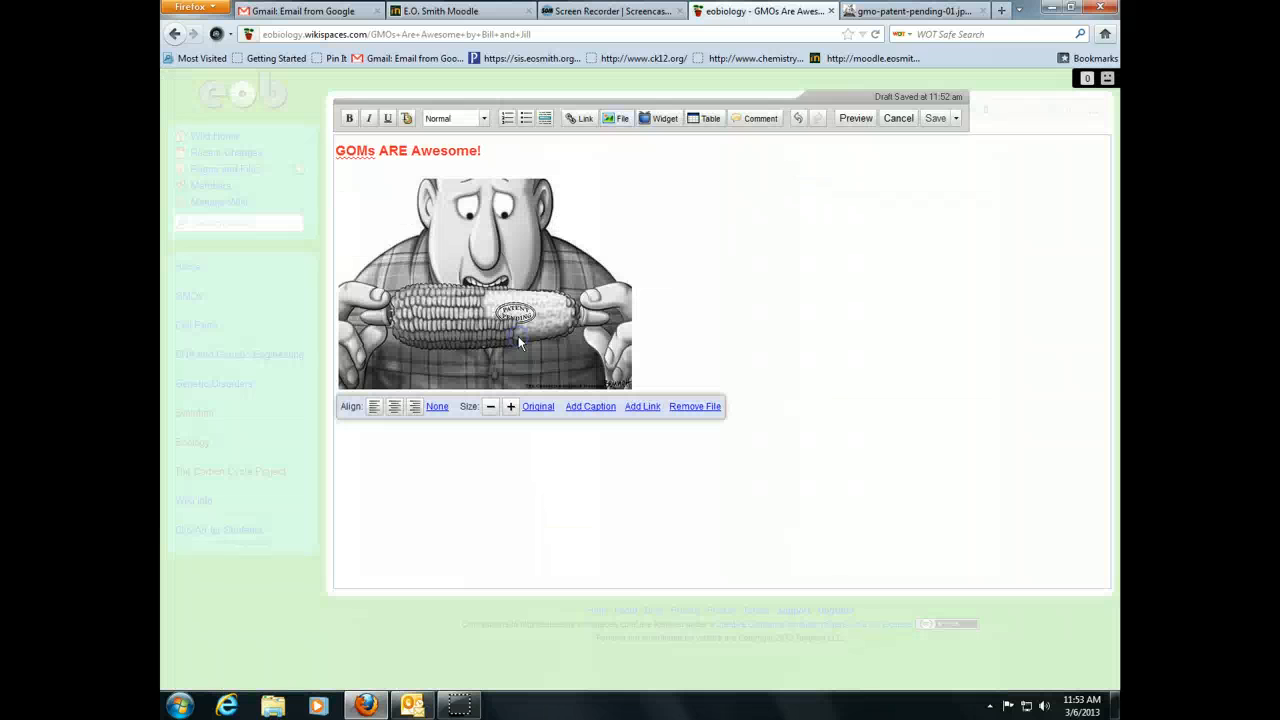
left_click(840, 342)
left_click(555, 342)
left_click(770, 345)
left_click(611, 364)
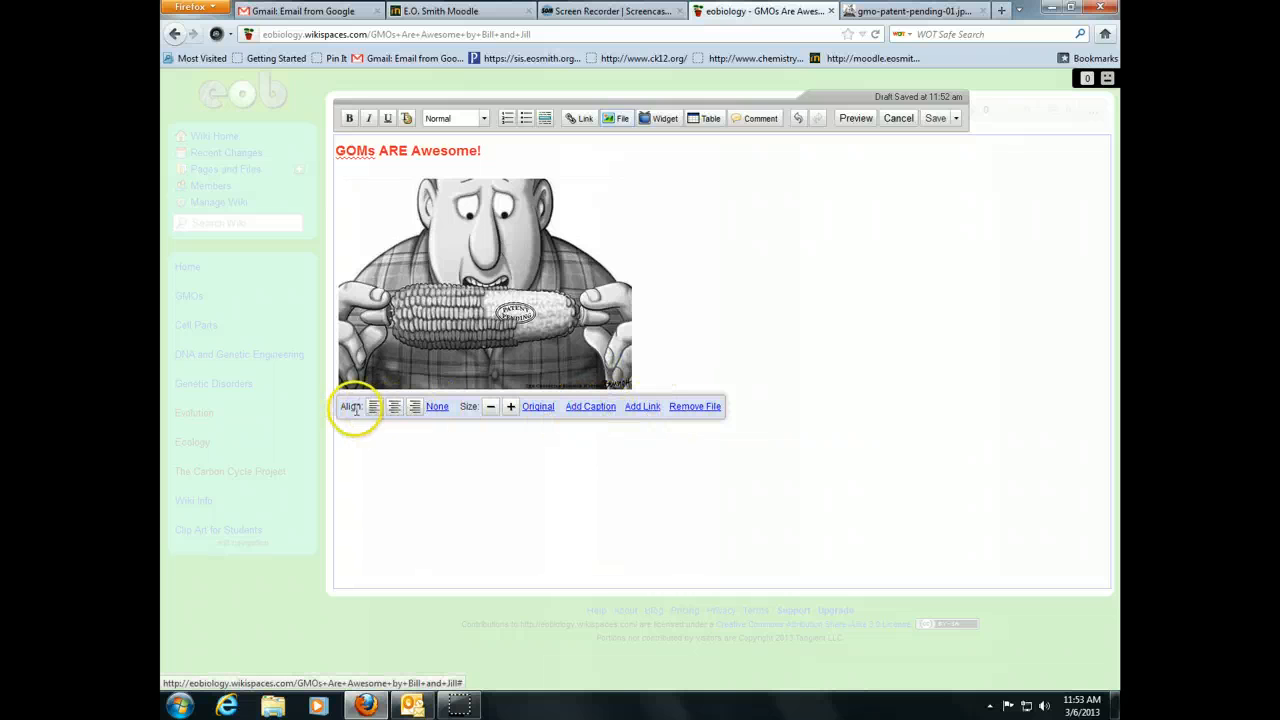
- Type the five questions below the cartoon, from 'What are GMOs?' to 'The disadvantages of GMOs', one per line
left_click(806, 332)
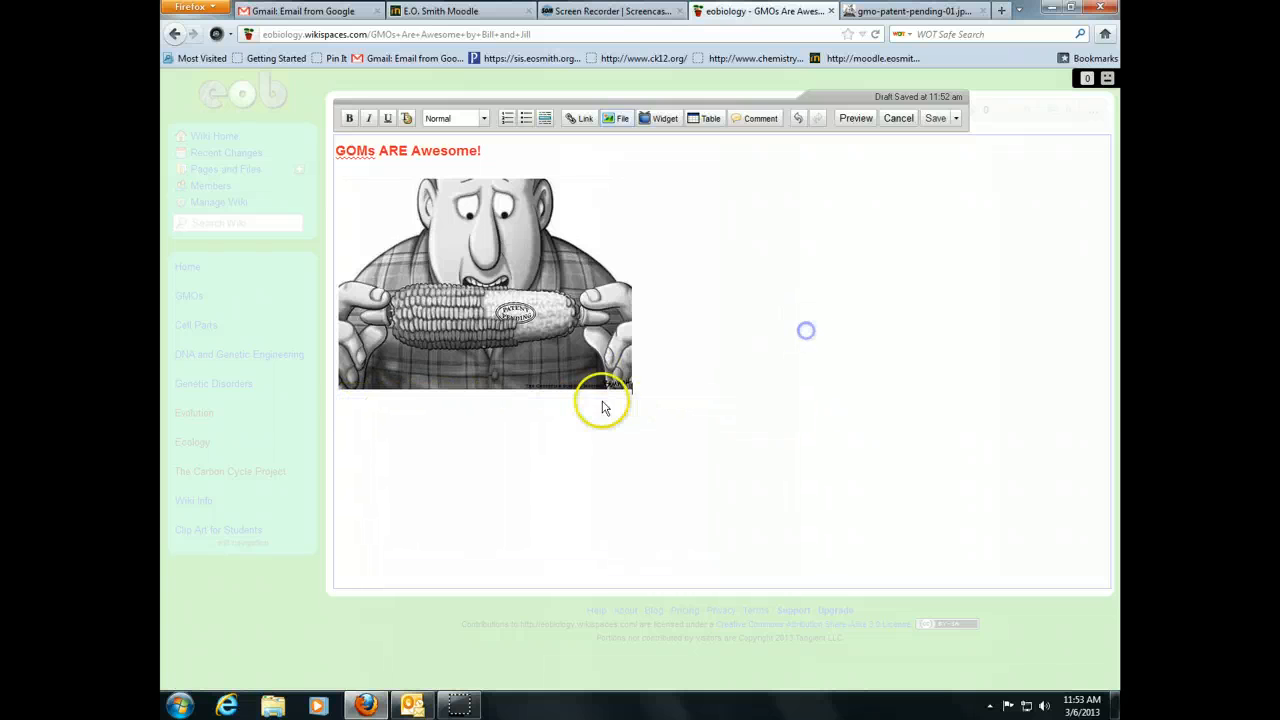
left_click(576, 421)
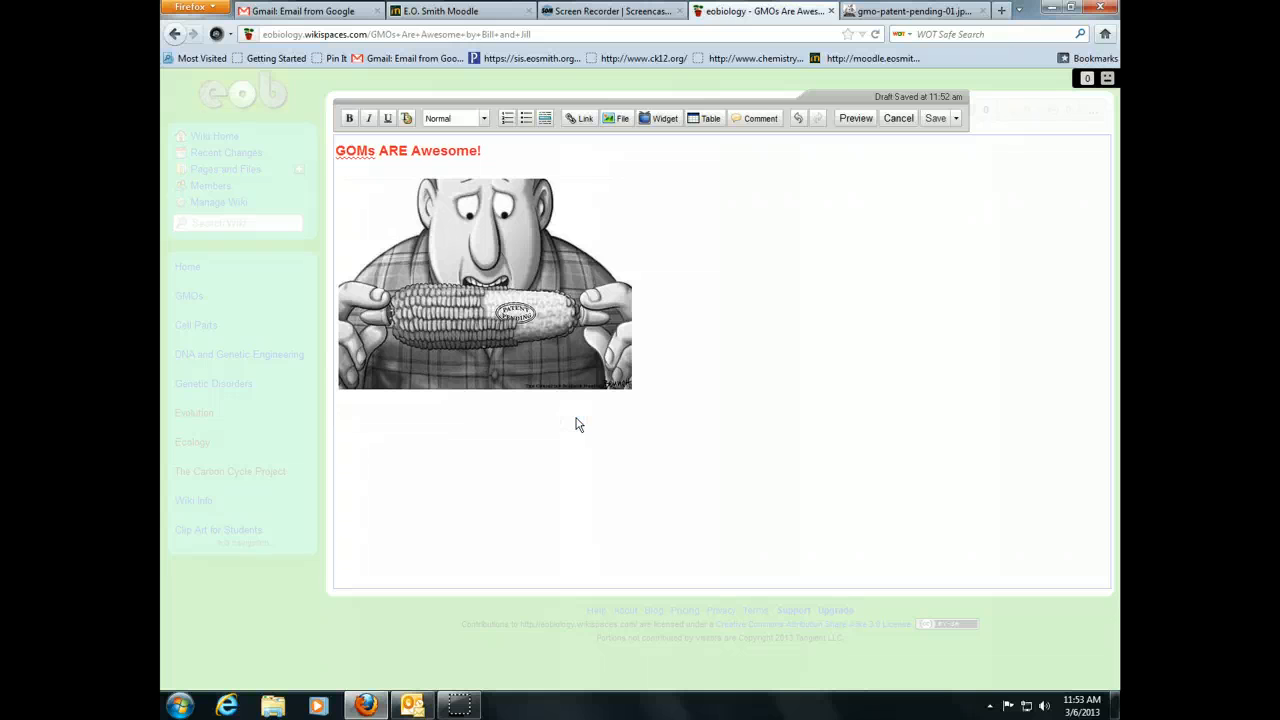
left_click(578, 424)
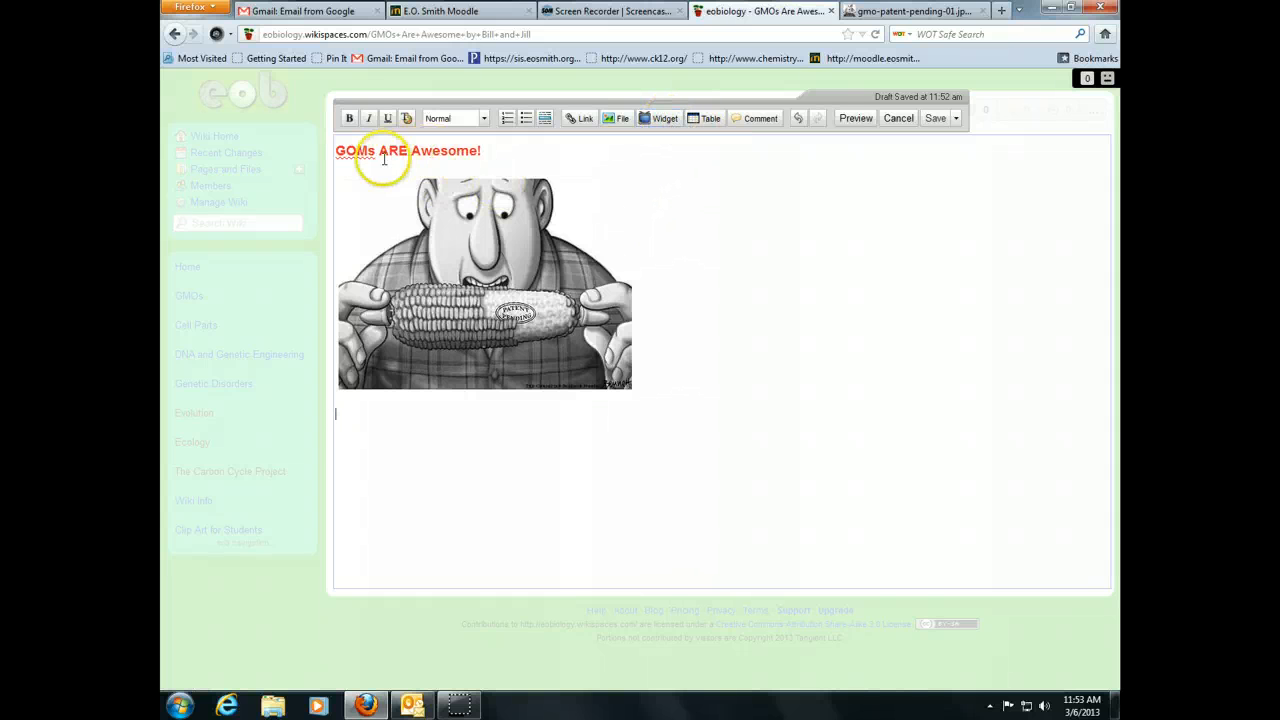
left_click(484, 120)
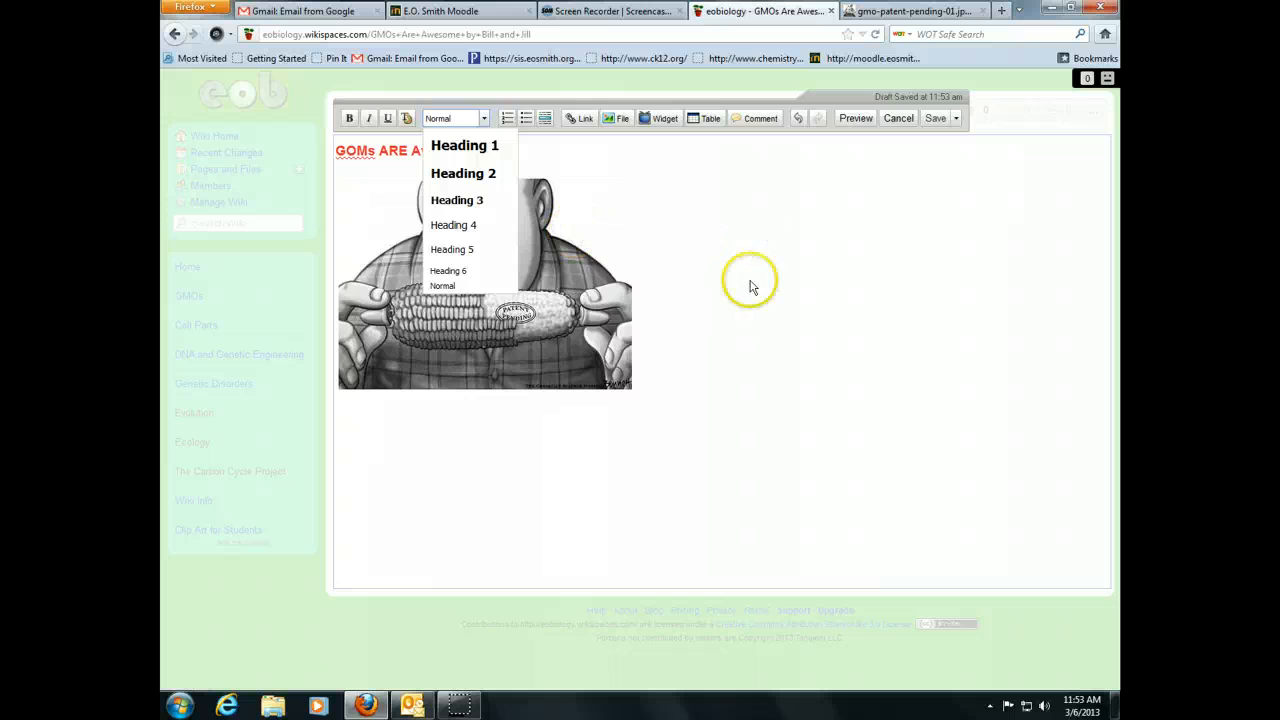
left_click(638, 414)
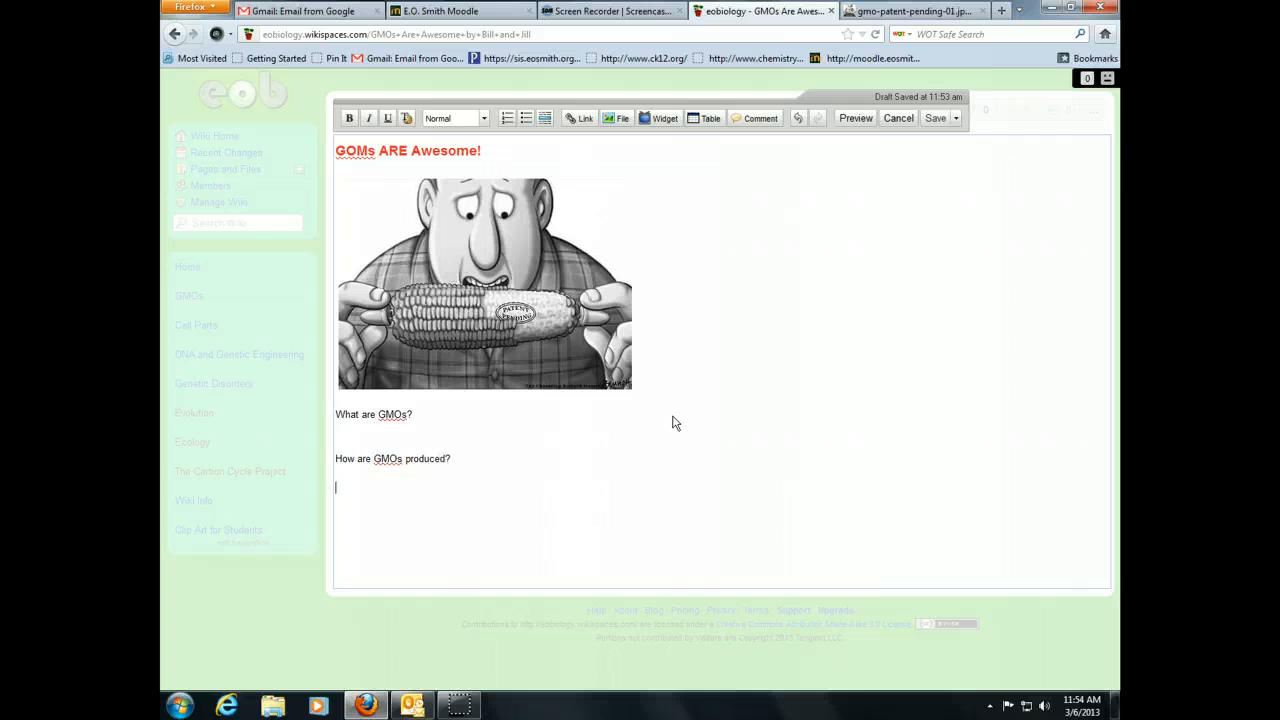
type("ghat")
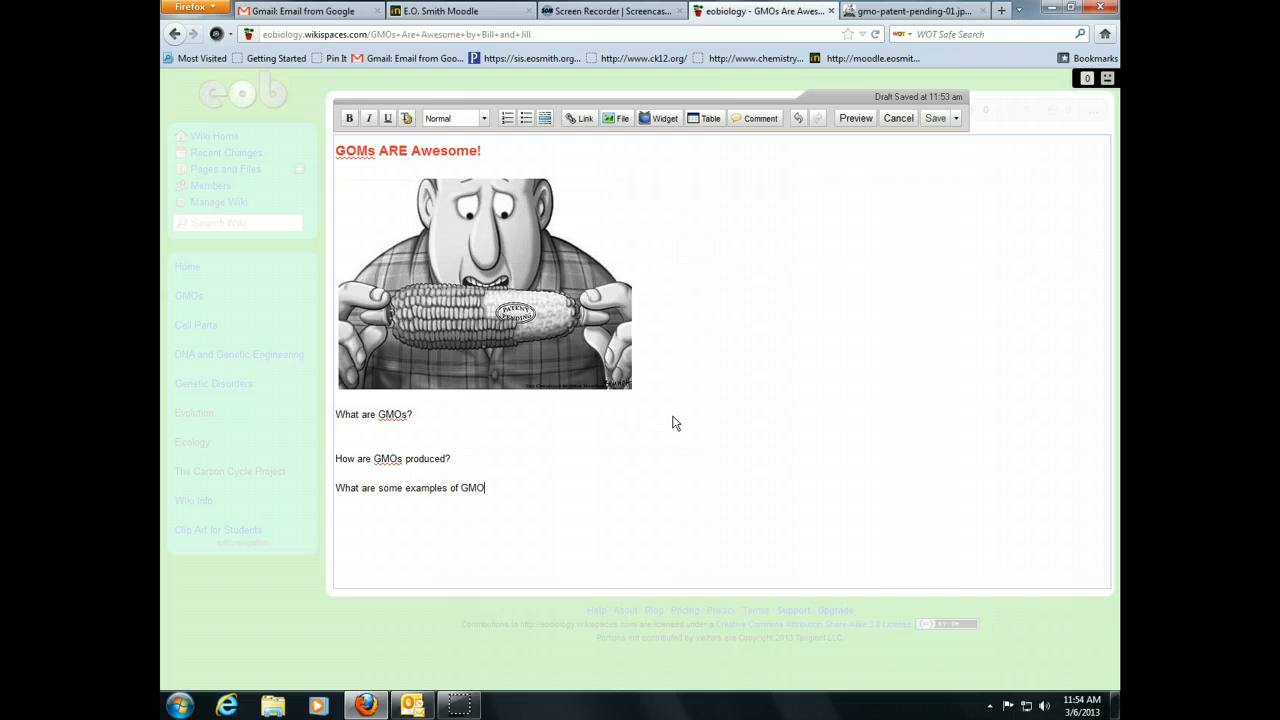
key("Return")
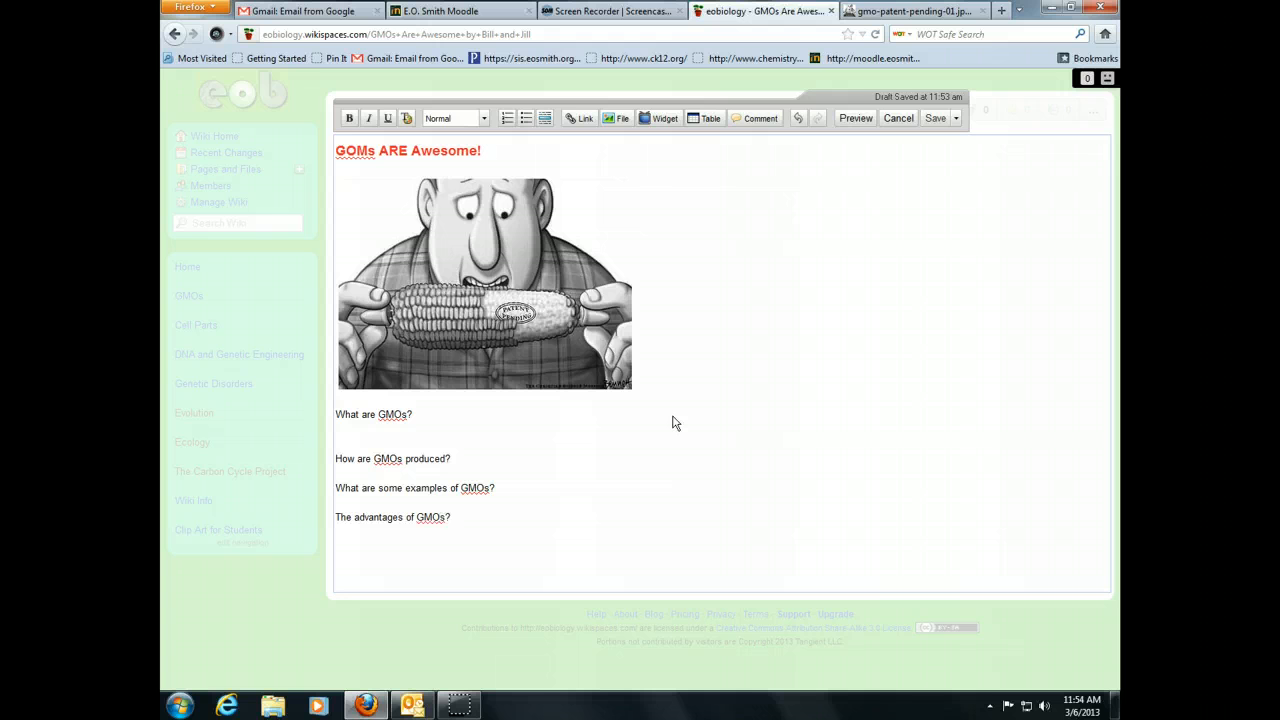
key("Return")
key("Return")
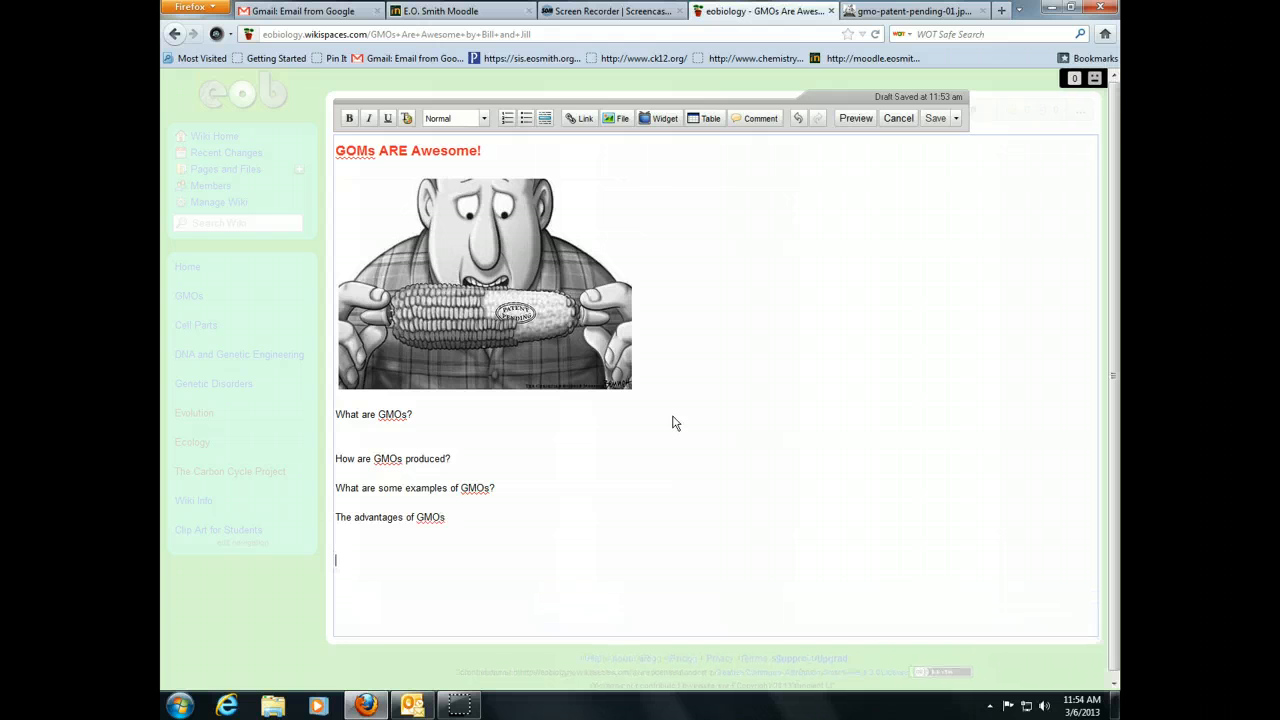
type("The disadvantages of GMOs")
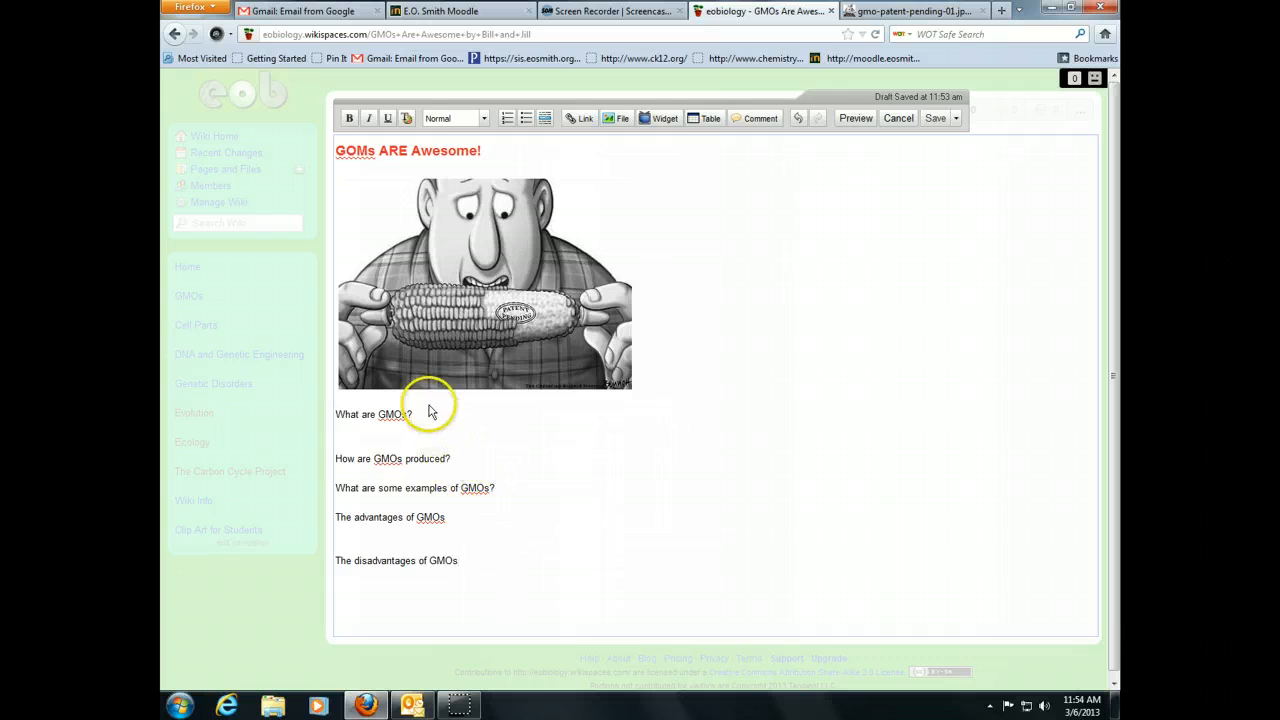
- Make 'What are GMOs?', 'How are GMOs produced?' and 'What are some examples of GMOs?' Heading 2
left_click_drag(430, 412, 330, 414)
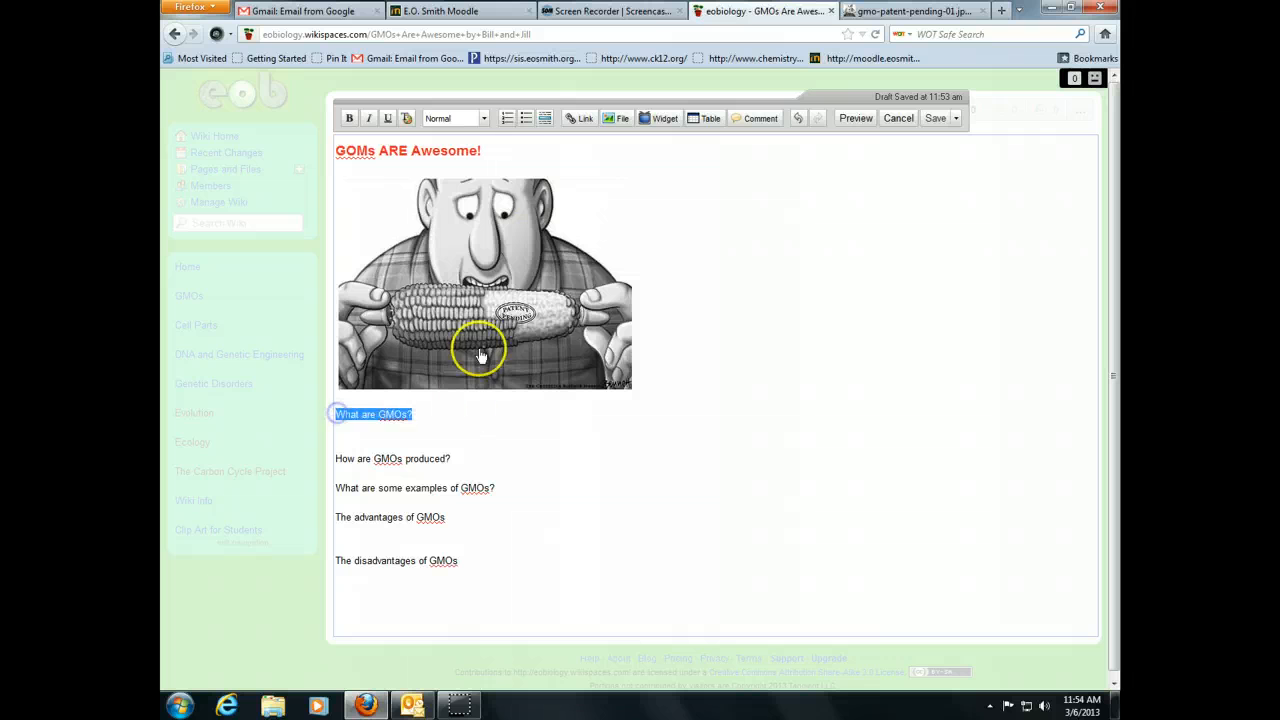
left_click(484, 118)
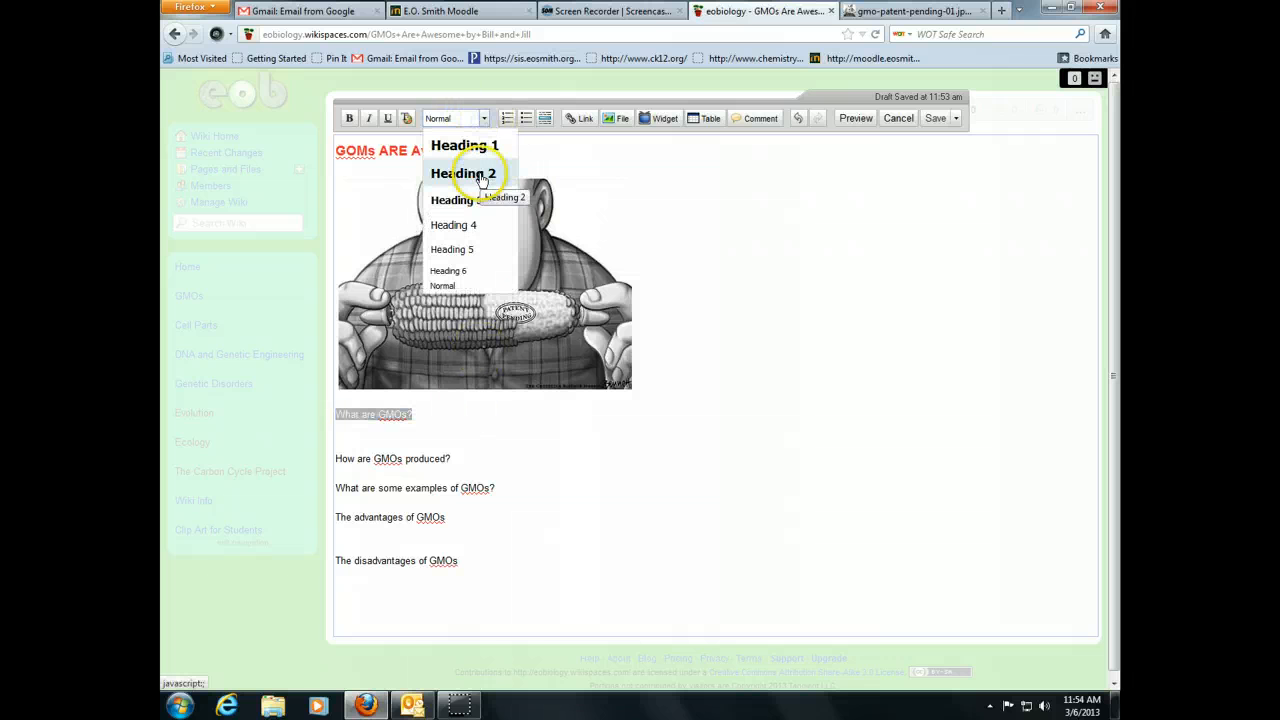
left_click(453, 175)
left_click_drag(451, 466, 337, 468)
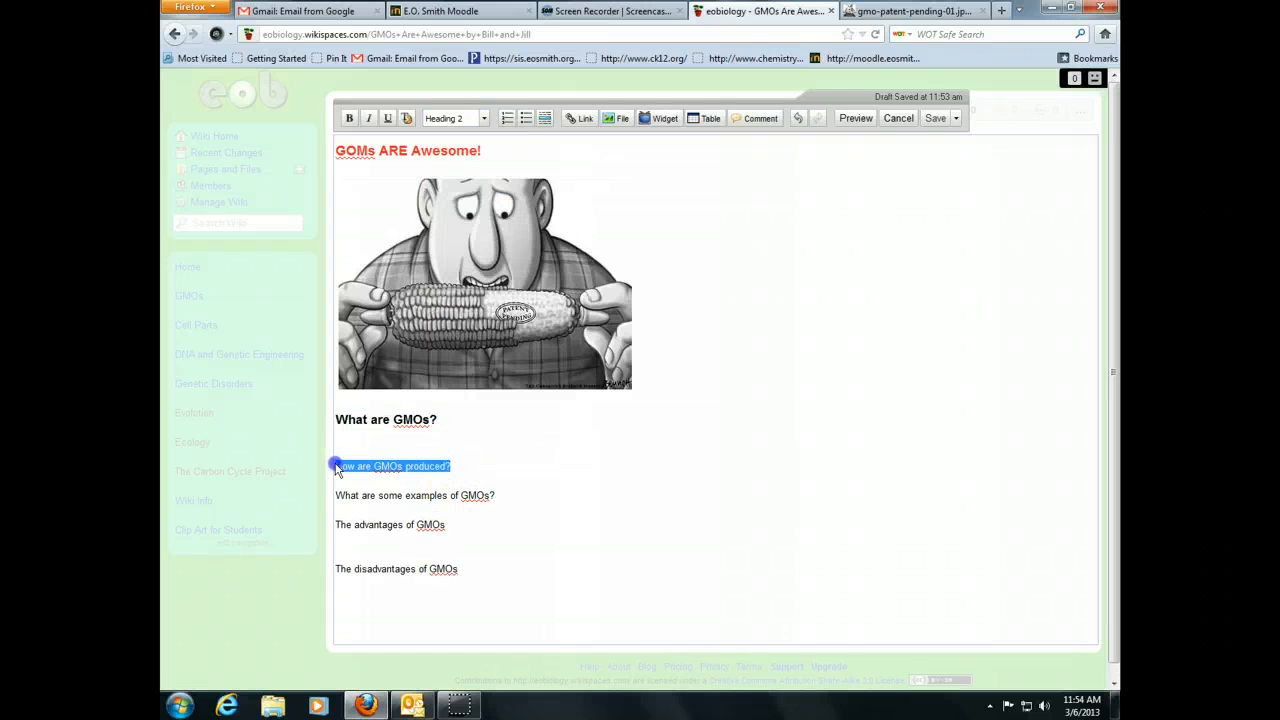
left_click(484, 118)
left_click(477, 171)
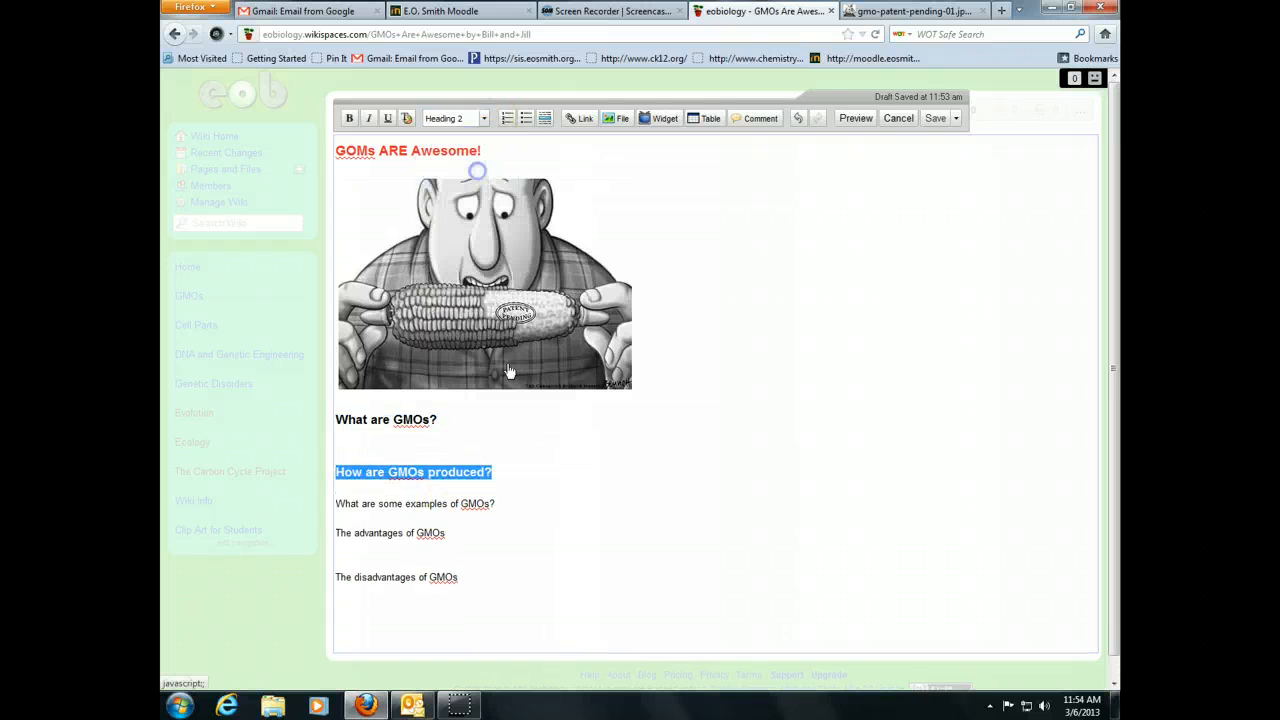
left_click_drag(495, 504, 335, 504)
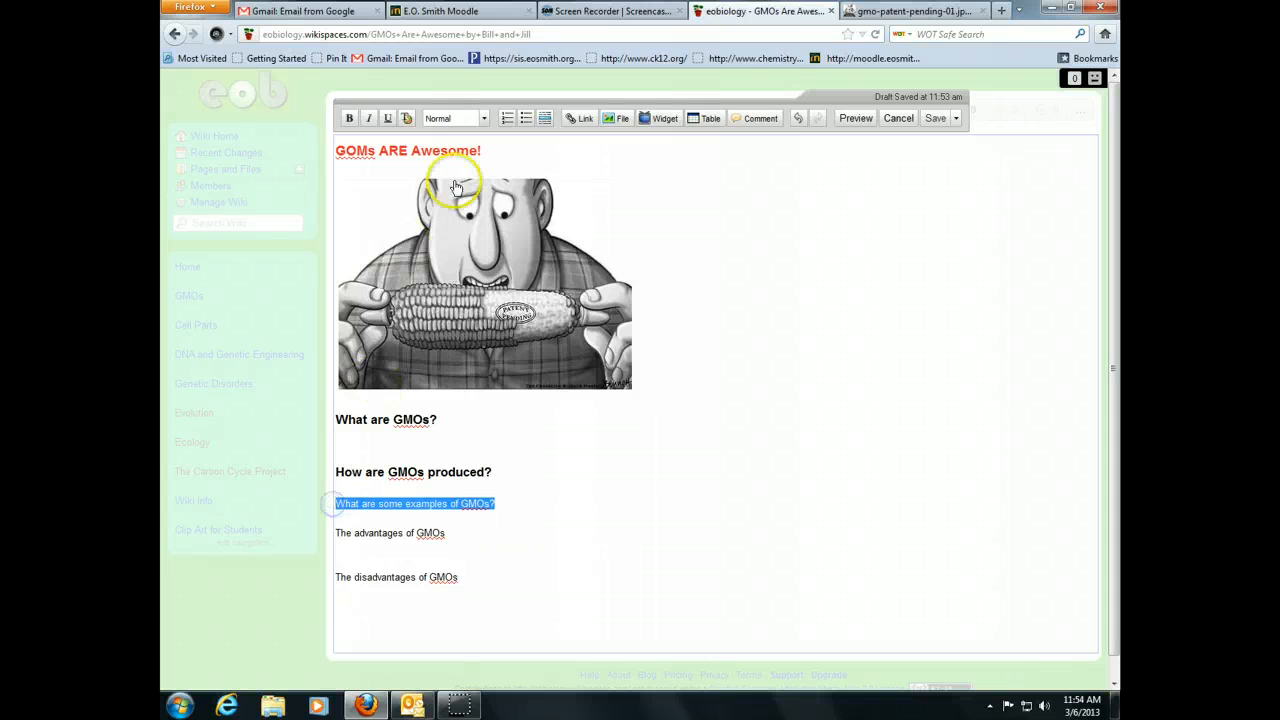
left_click(484, 118)
left_click(480, 173)
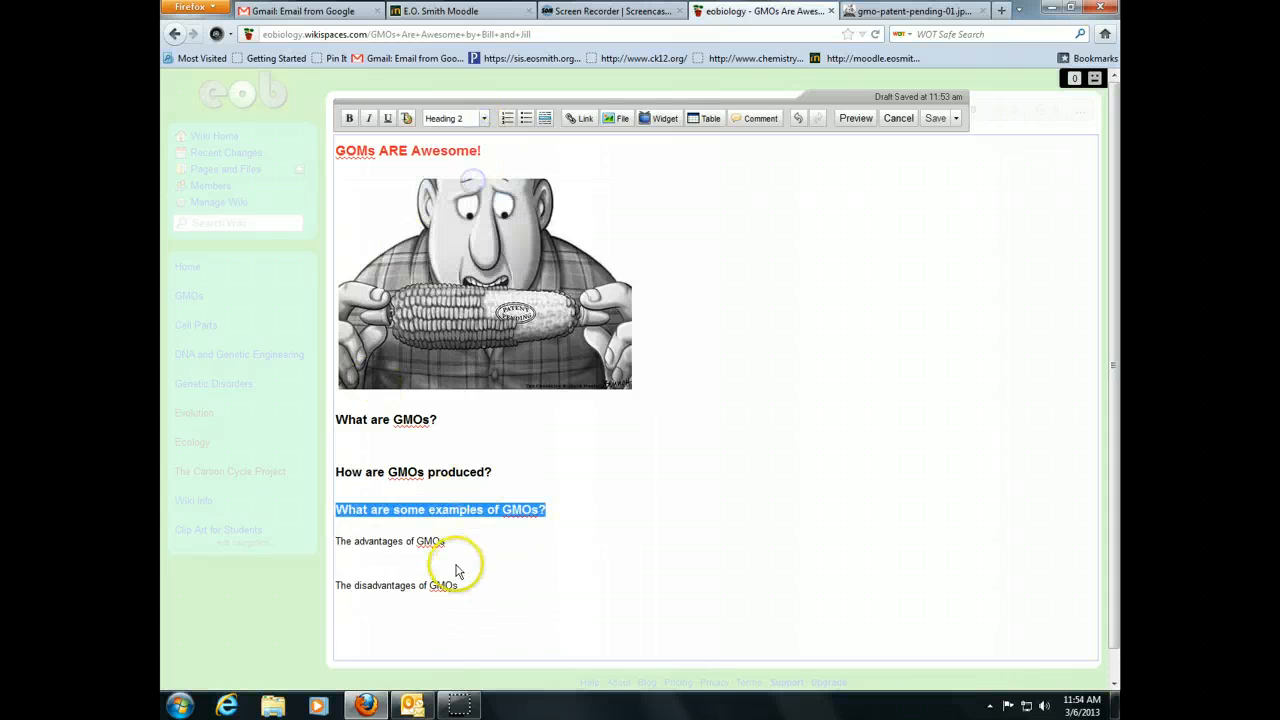
- Make 'The advantages of GMOs' and 'The disadvantages of GMOs' Heading 2, then add a line under 'What are GMOs?'
left_click_drag(457, 540, 336, 540)
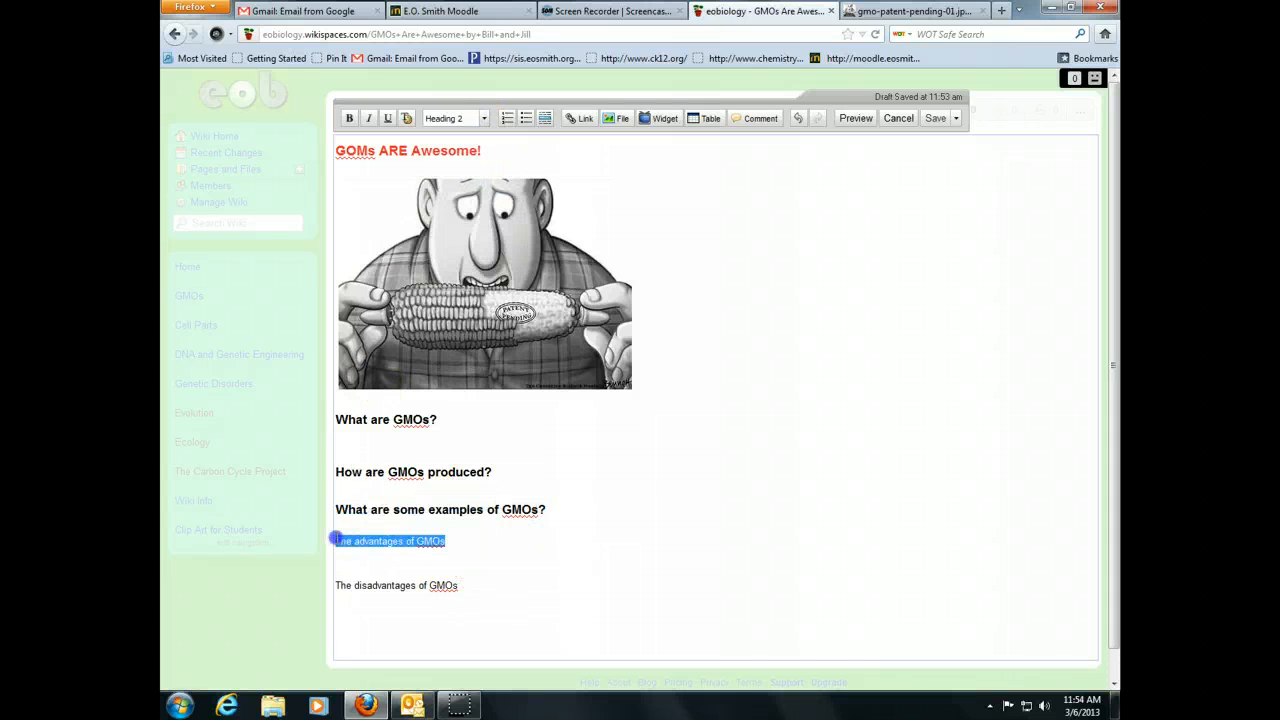
left_click(484, 118)
left_click(460, 172)
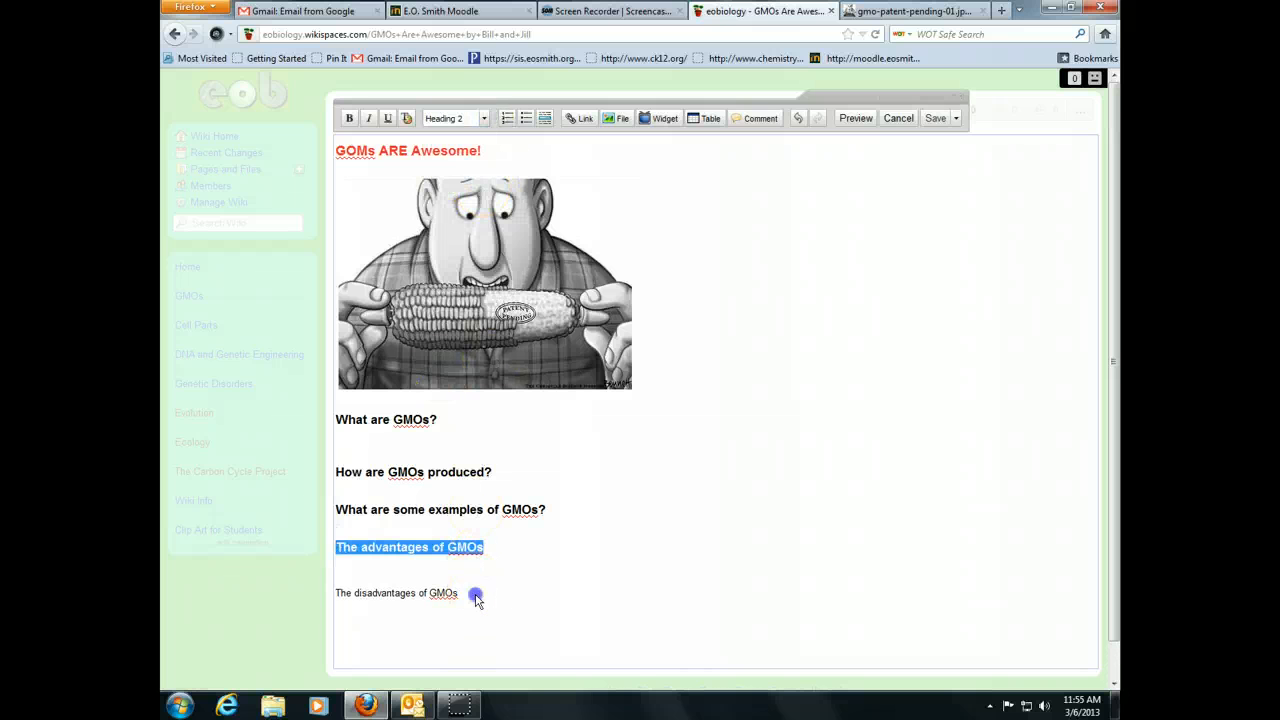
left_click_drag(476, 598, 334, 594)
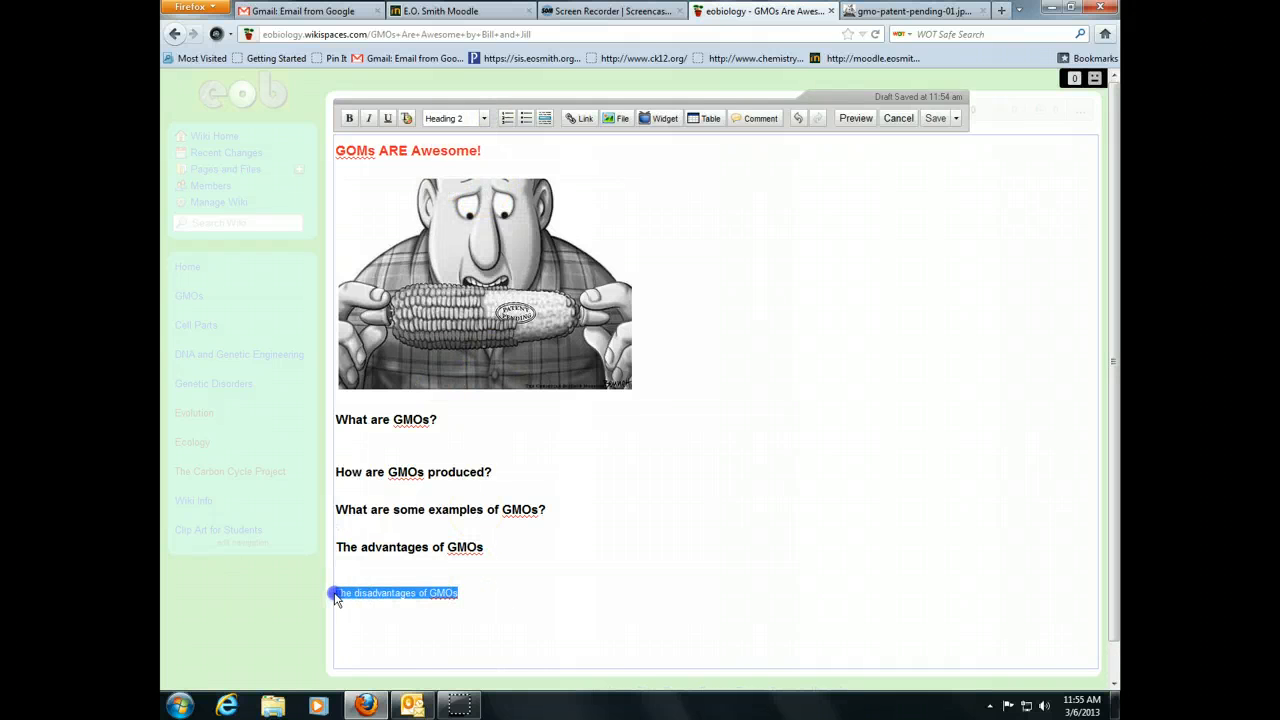
left_click(482, 118)
left_click(466, 170)
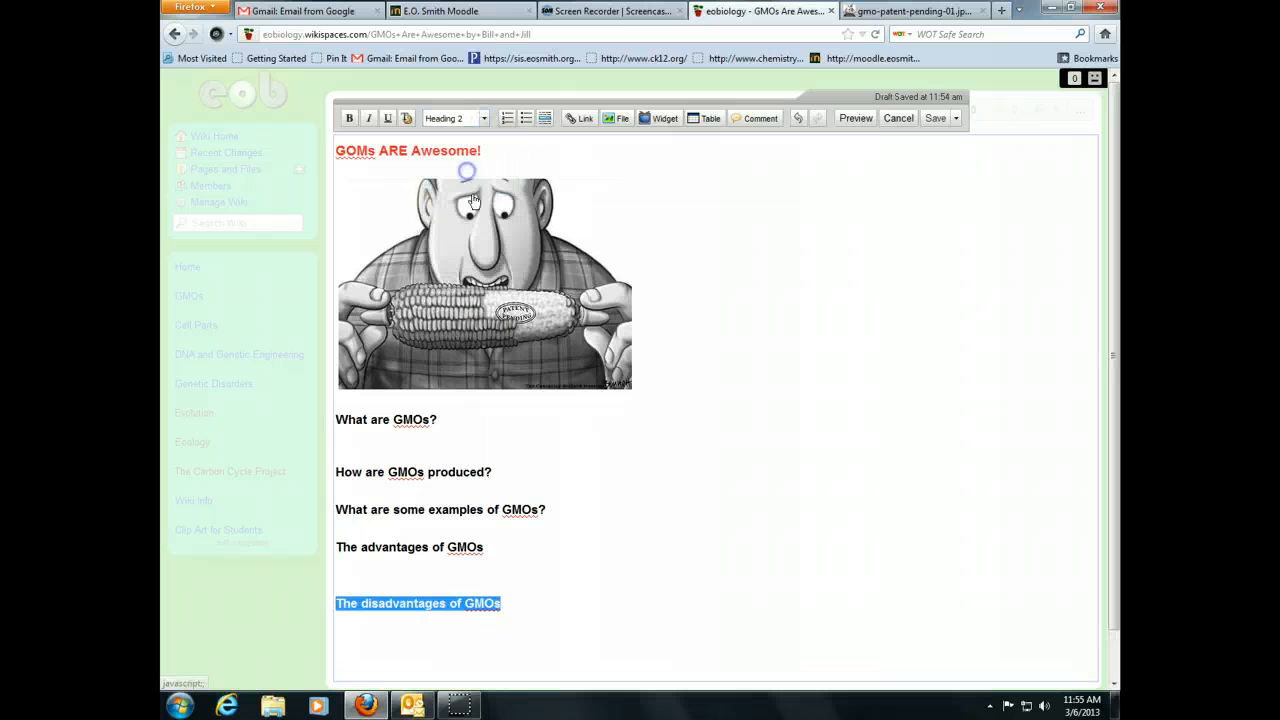
left_click(463, 443)
key("Return")
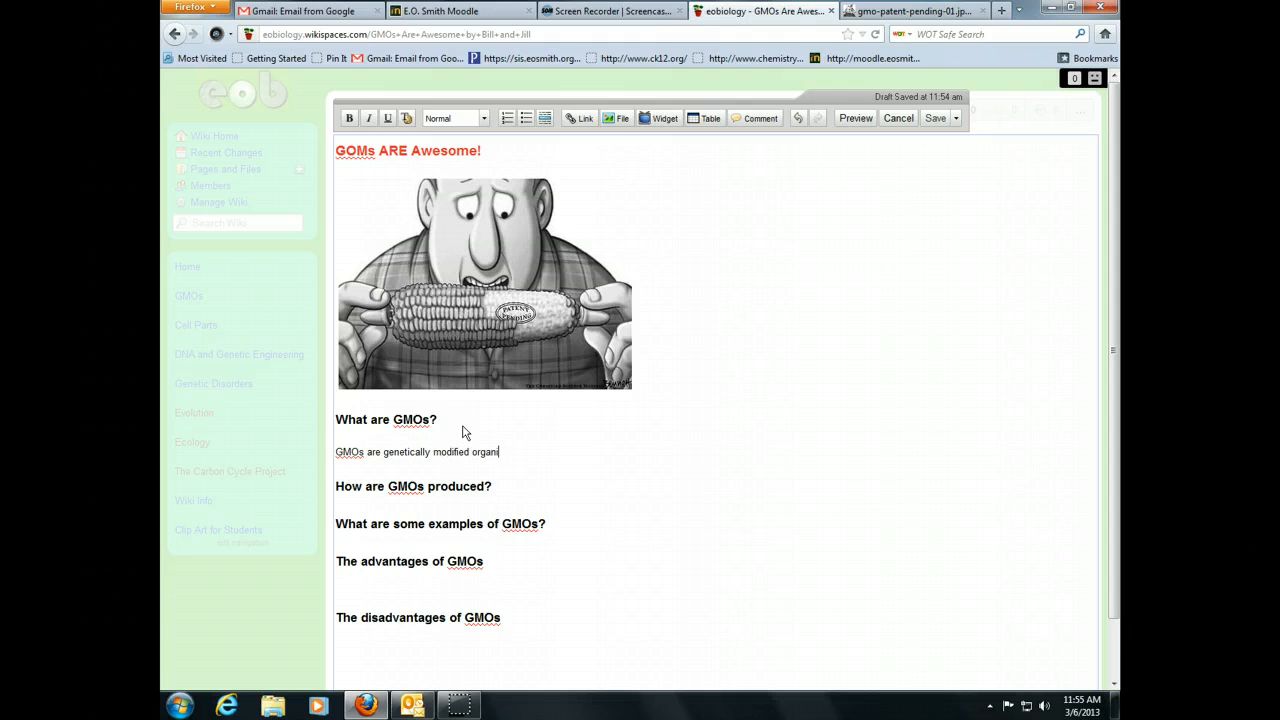
- Complete the answer 'GMOs are genetically modified organisms.' under the 'What are GMOs?' heading
type(".")
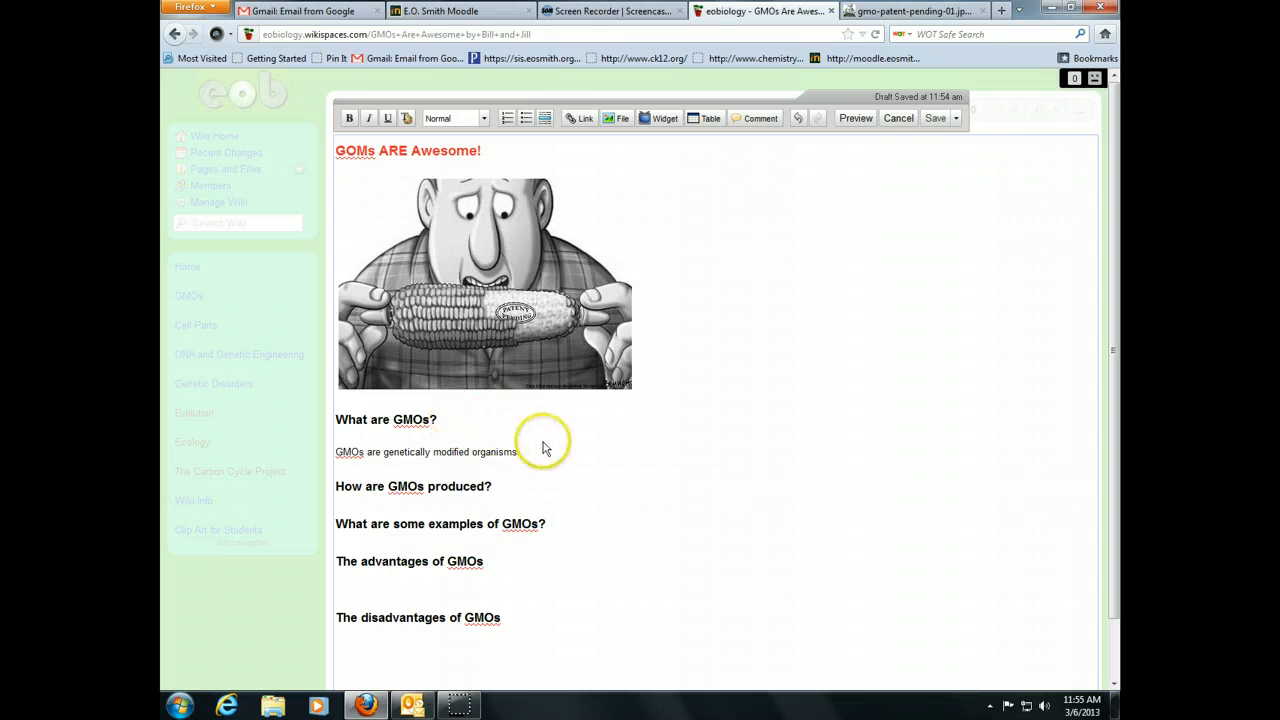
left_click(503, 452)
left_click(494, 438)
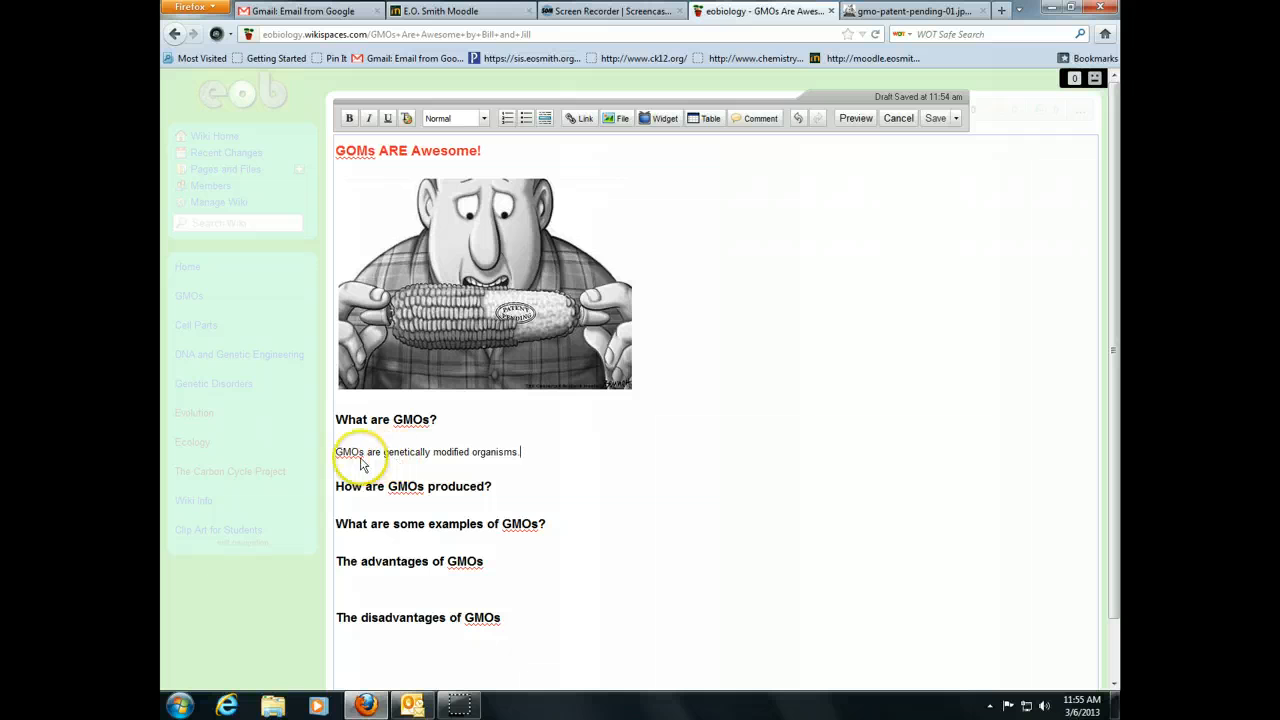
left_click(519, 453)
left_click(526, 453)
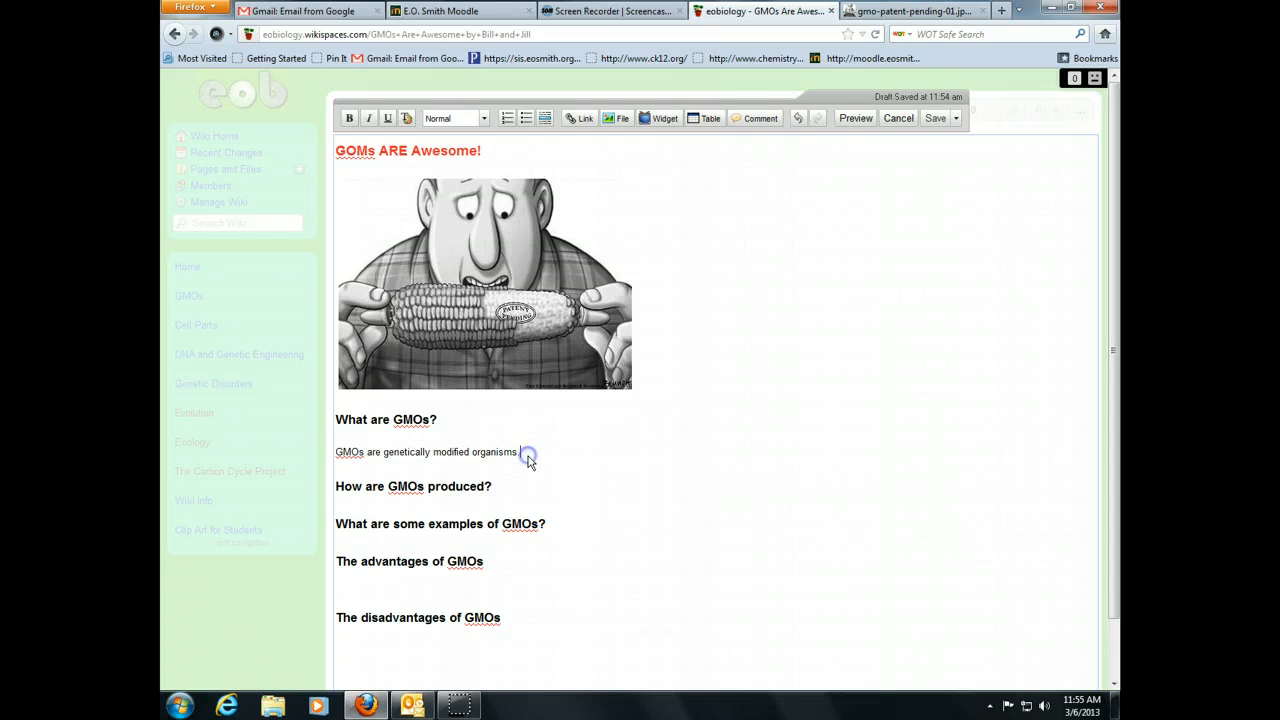
left_click(660, 123)
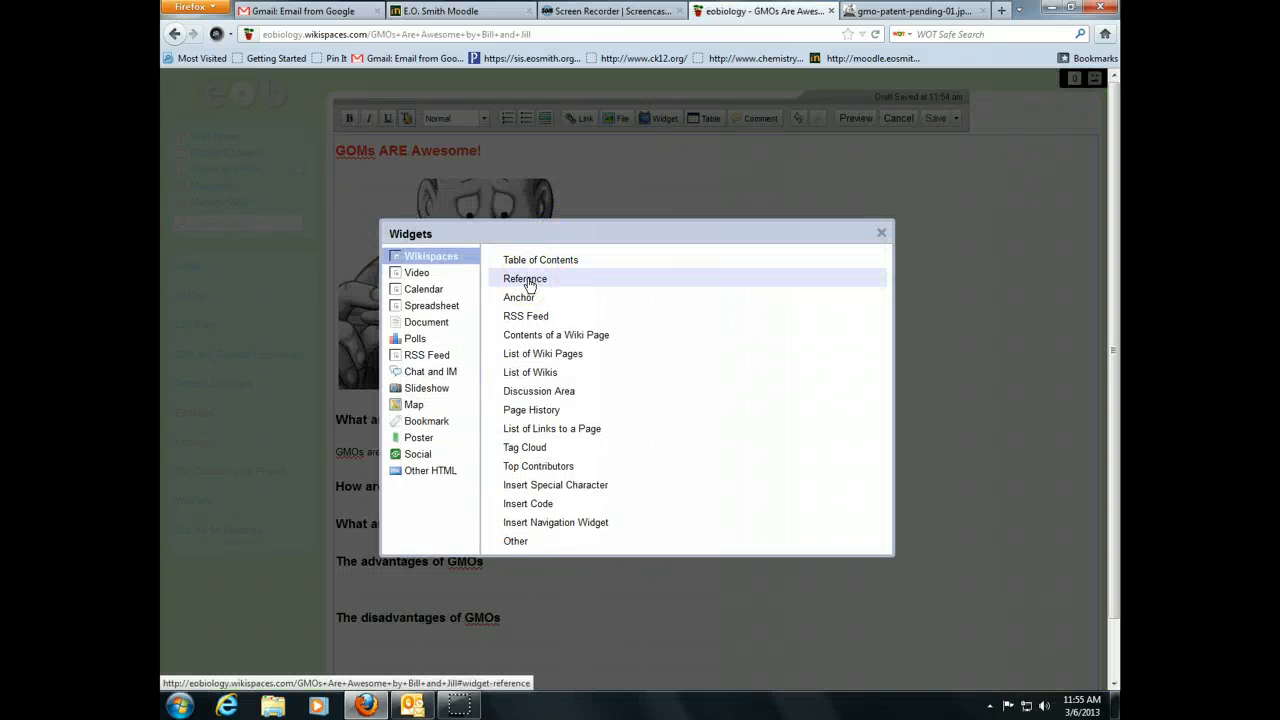
left_click(555, 279)
left_click(543, 340)
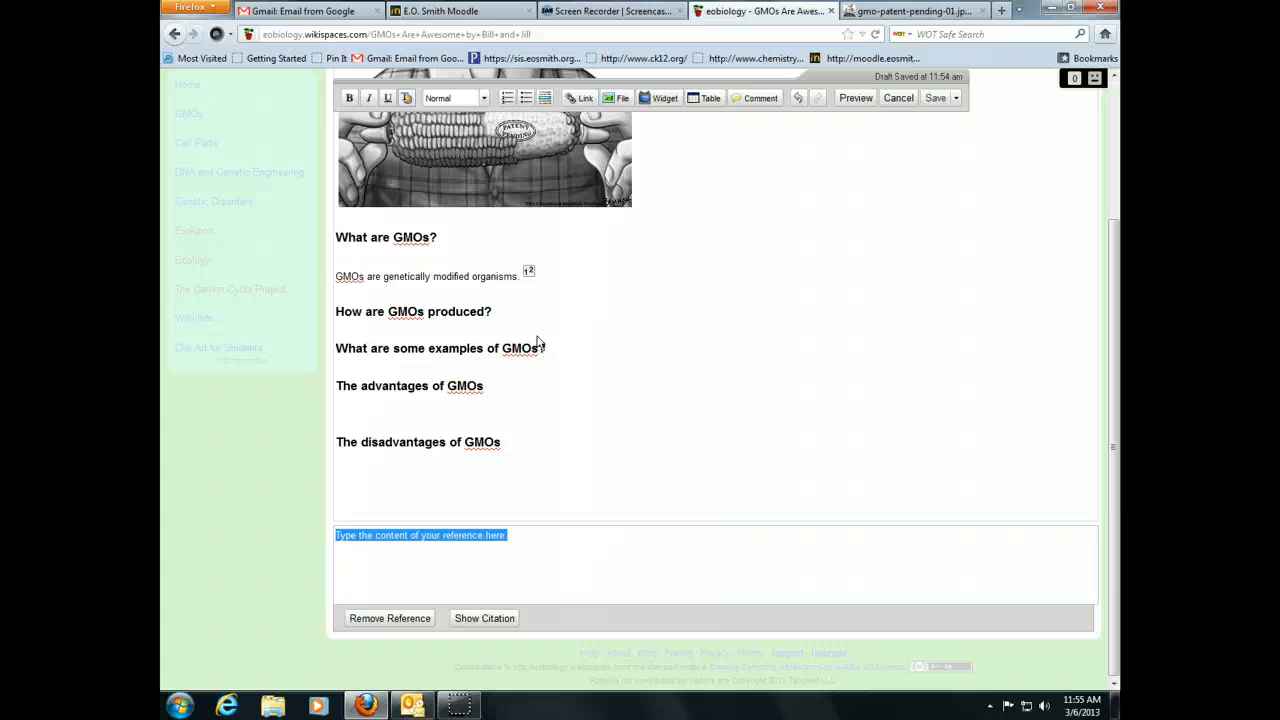
left_click(546, 340)
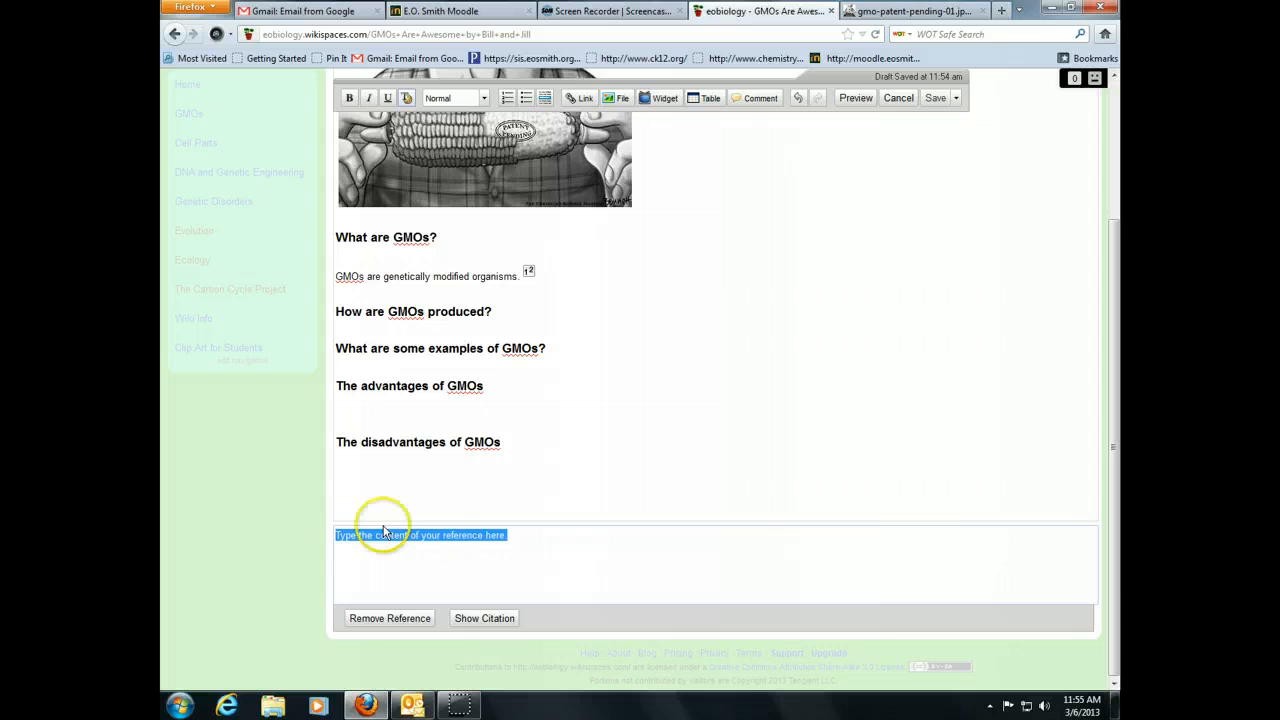
type("www.")
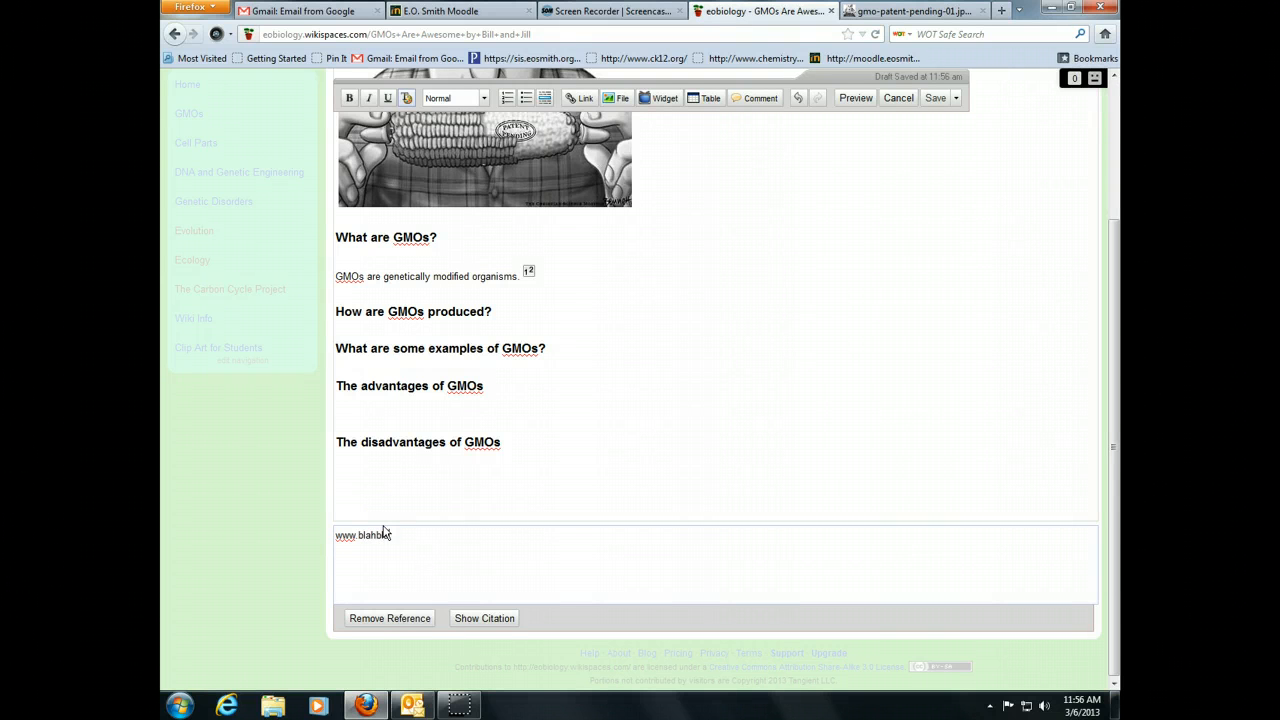
type("blahblahblah")
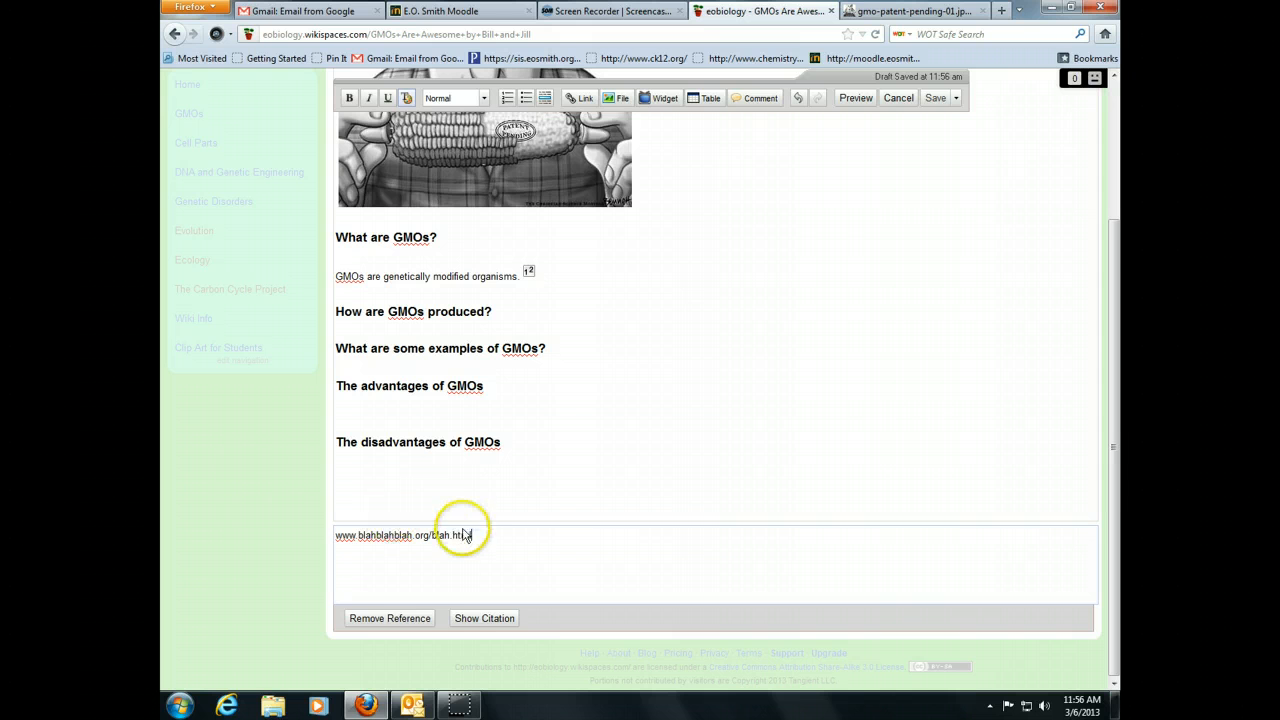
left_click(468, 619)
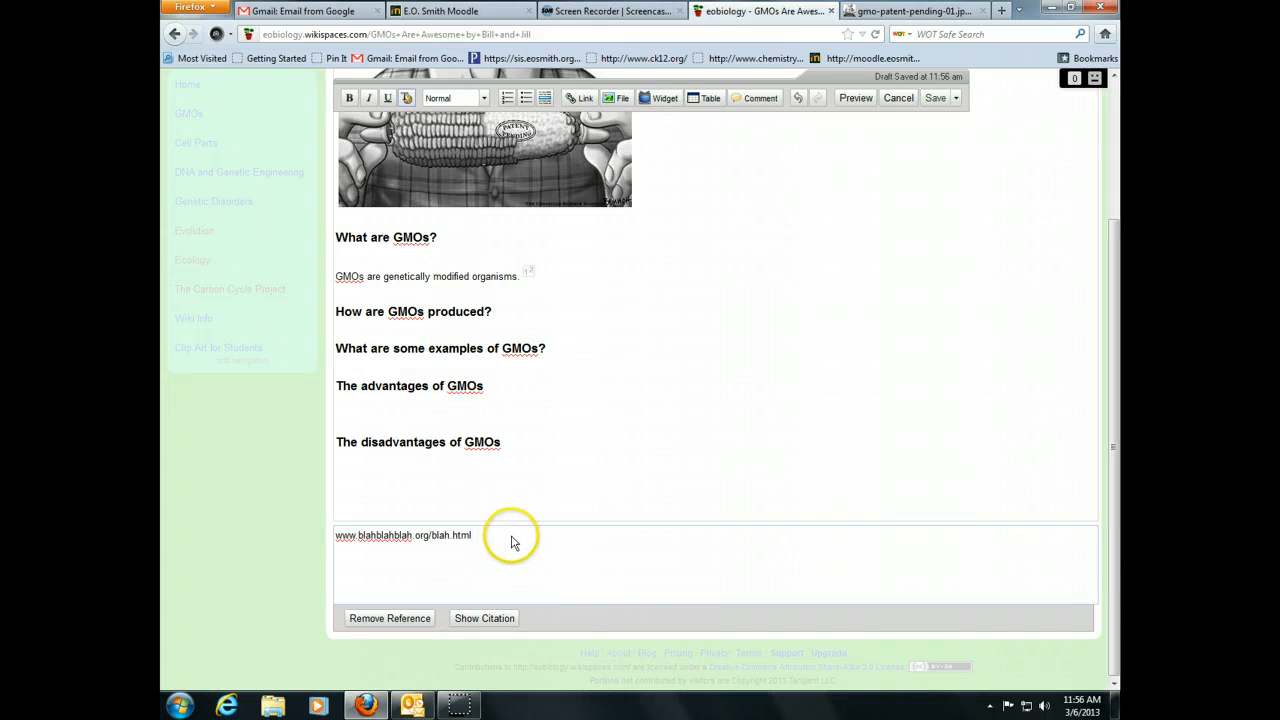
left_click(475, 619)
left_click(575, 430)
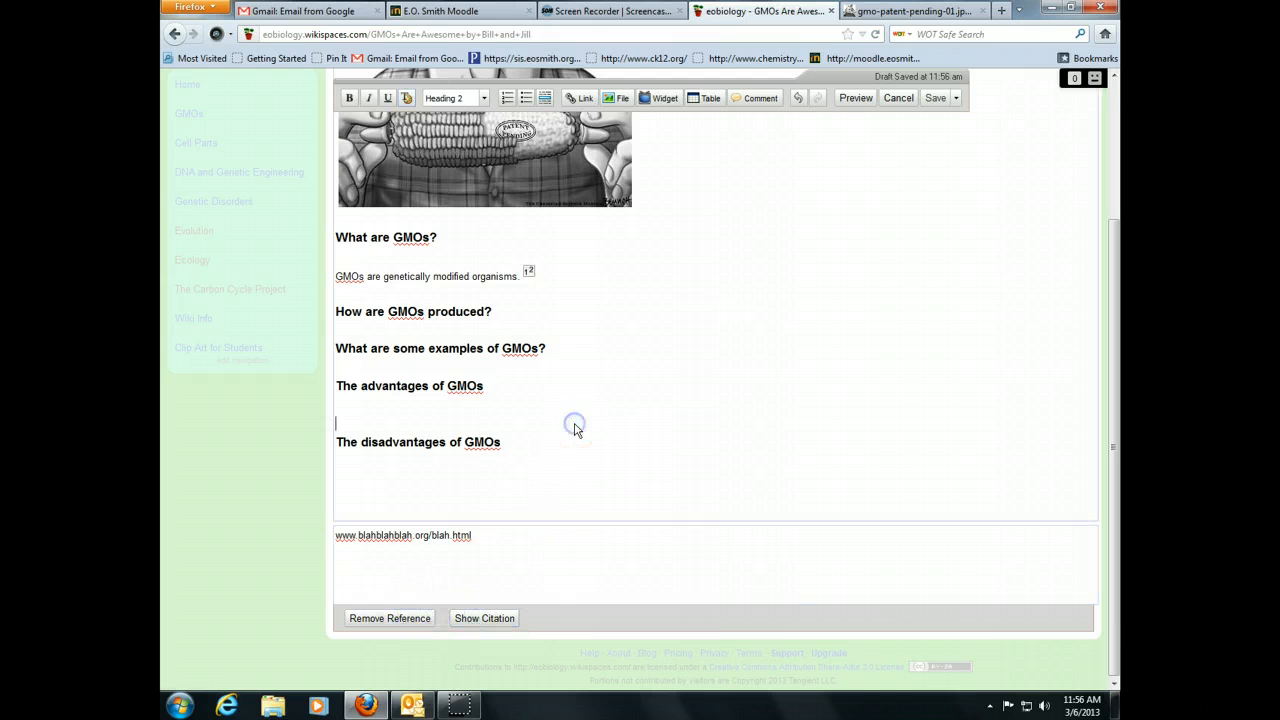
left_click(601, 312)
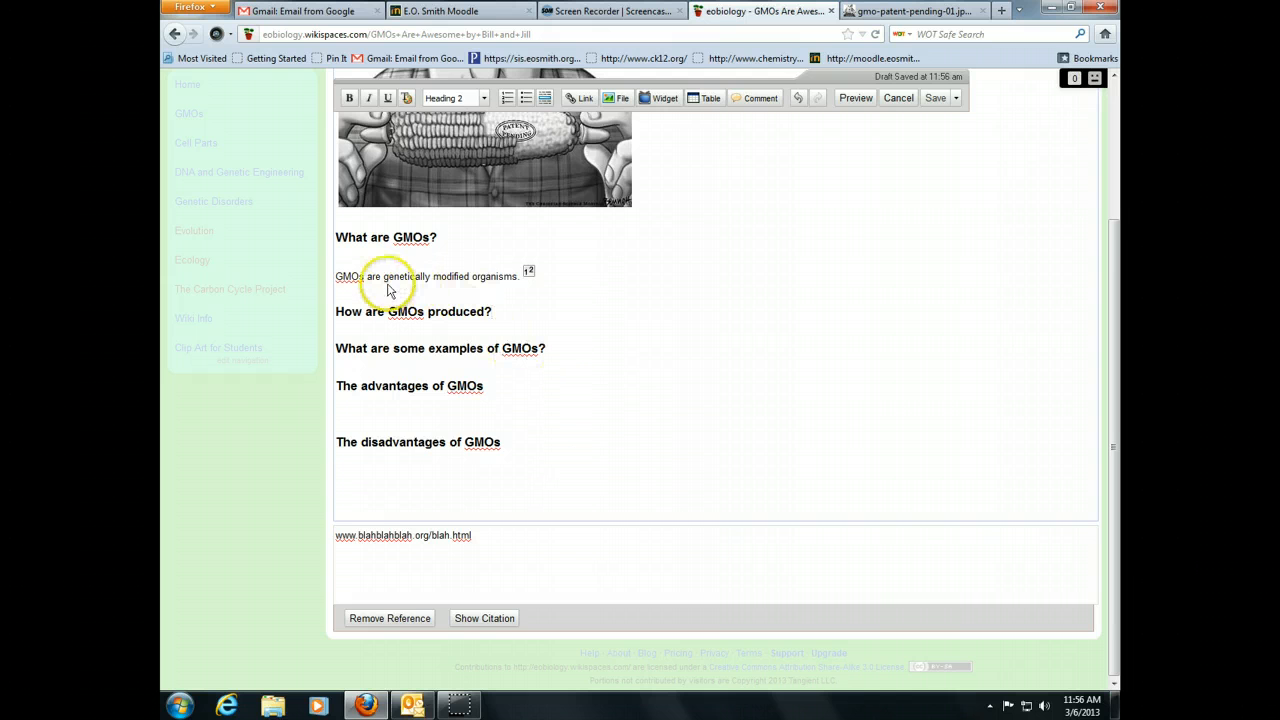
left_click_drag(384, 276, 519, 276)
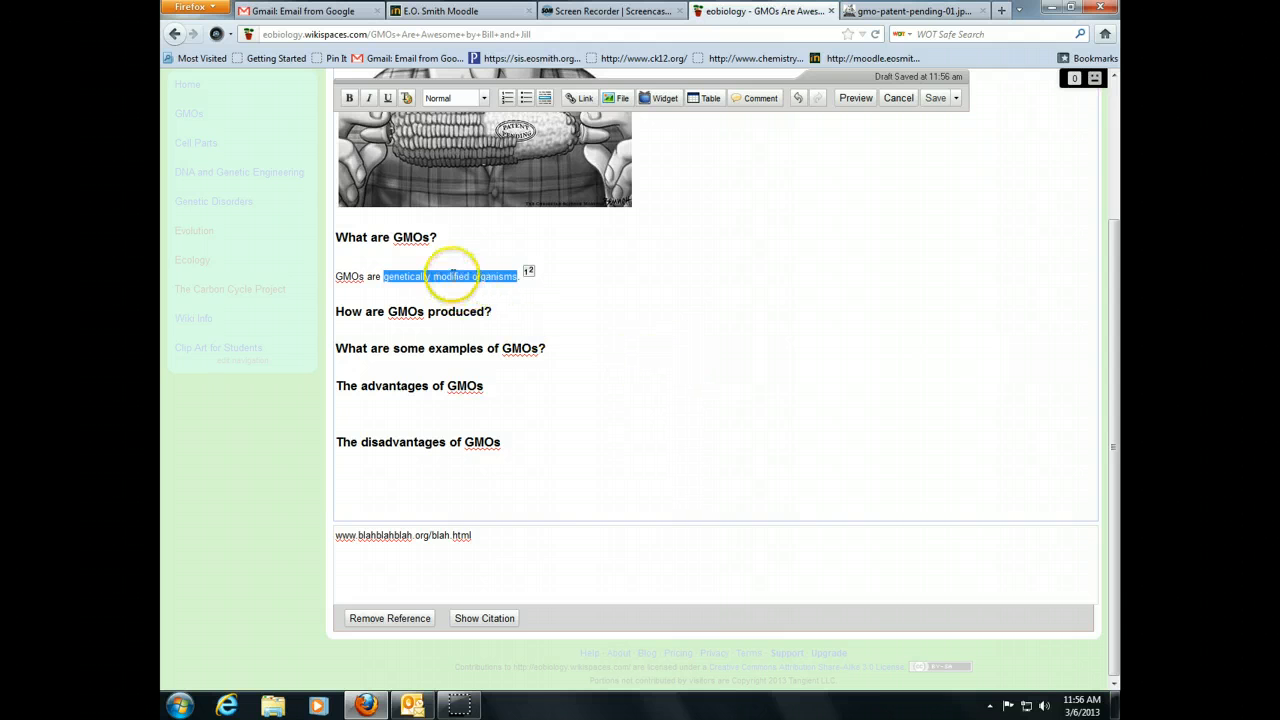
left_click(577, 98)
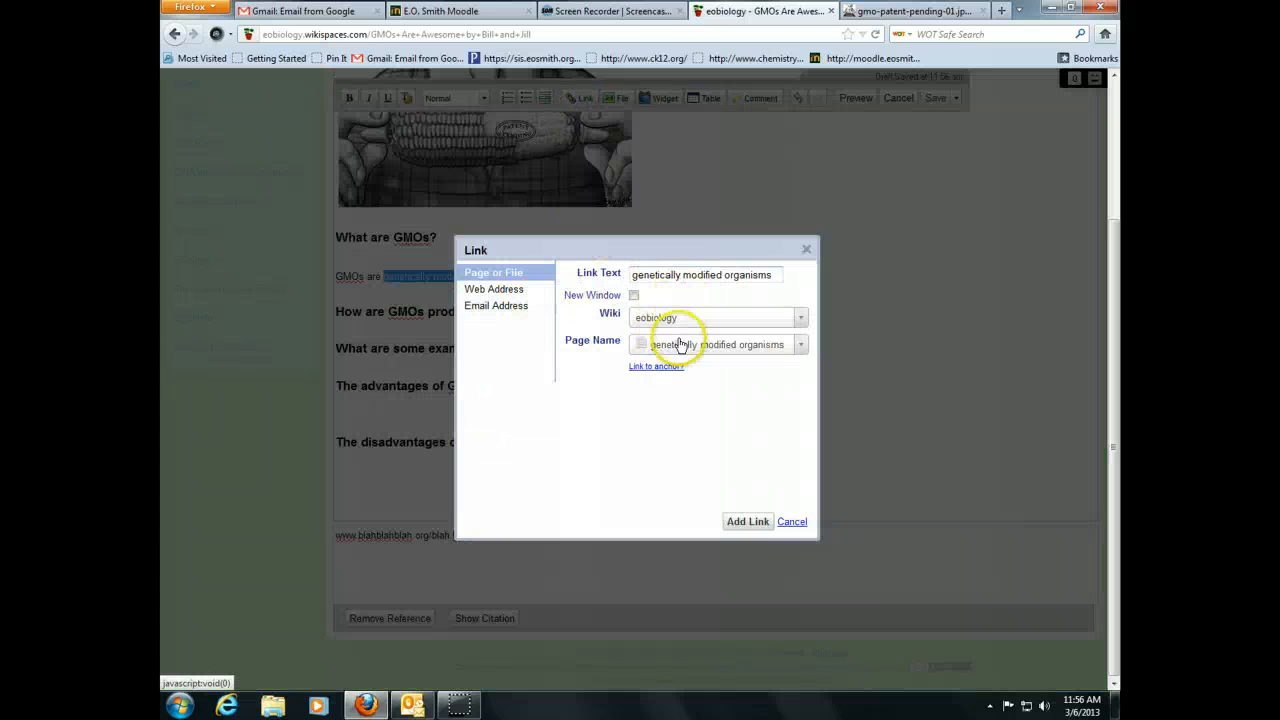
left_click(500, 289)
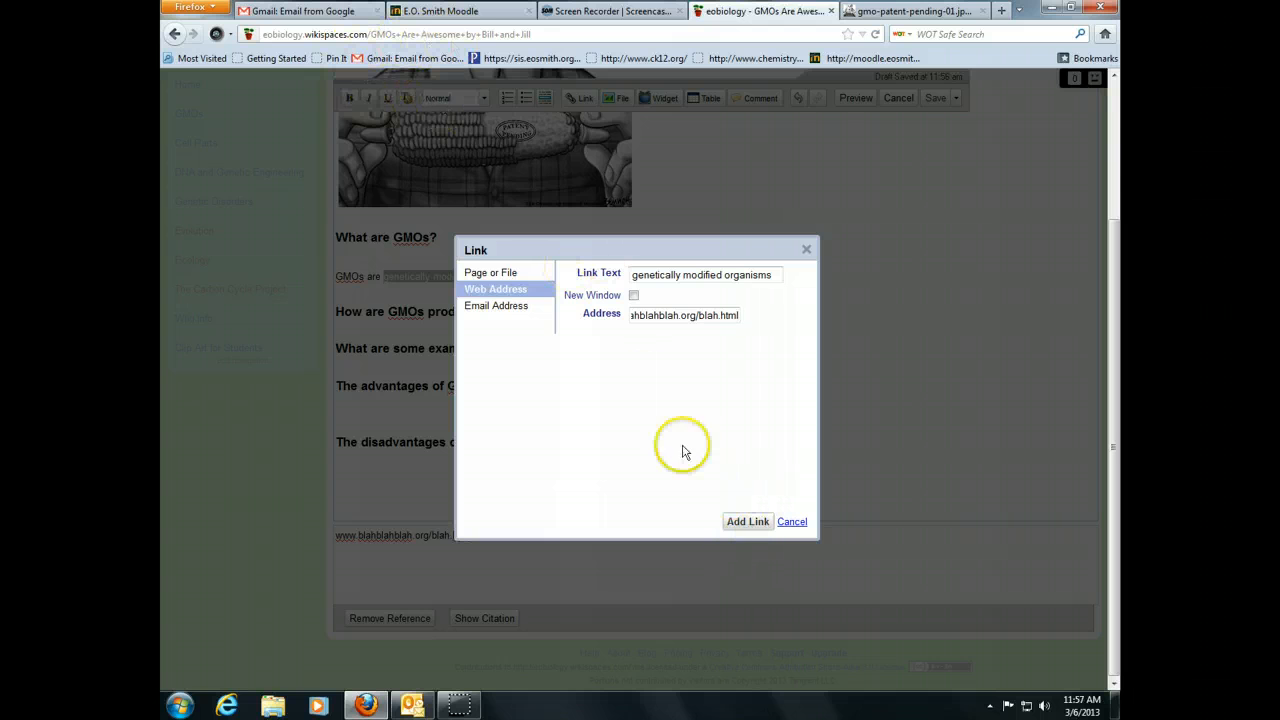
left_click(746, 522)
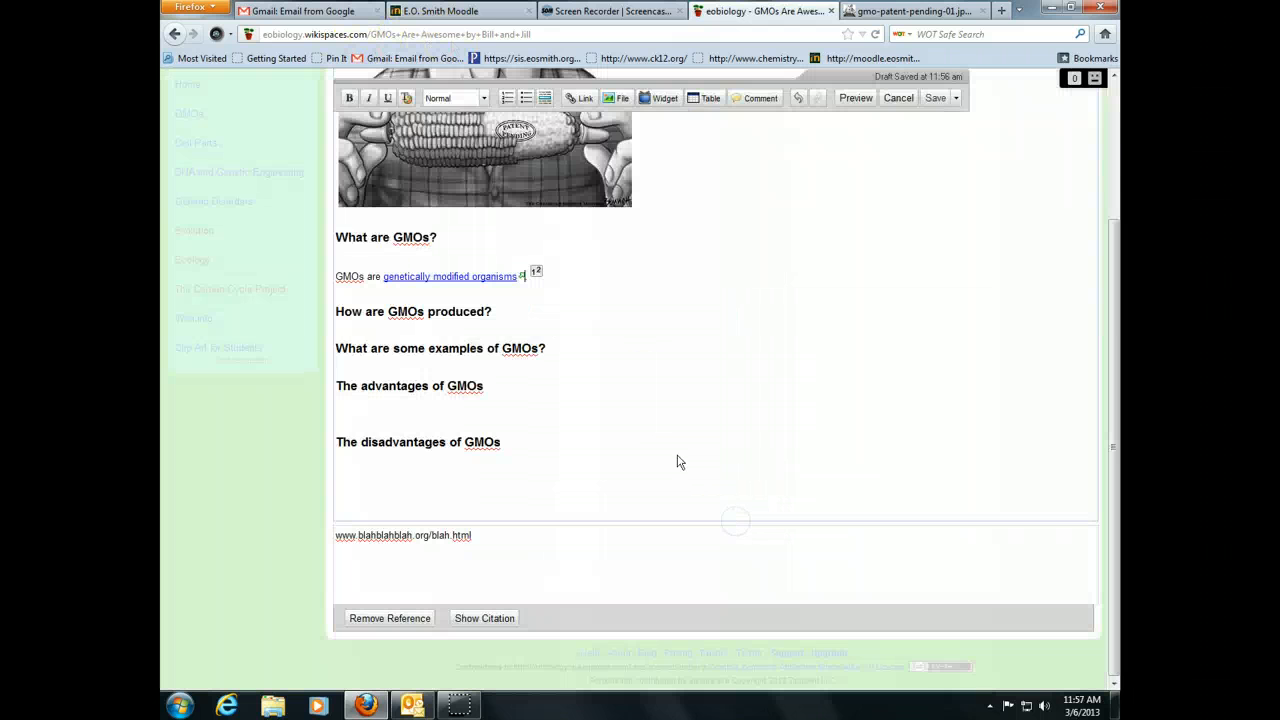
left_click(654, 423)
- Insert an empty line between the definition and the 'How are GMOs produced?' heading
left_click(567, 314)
left_click(552, 313)
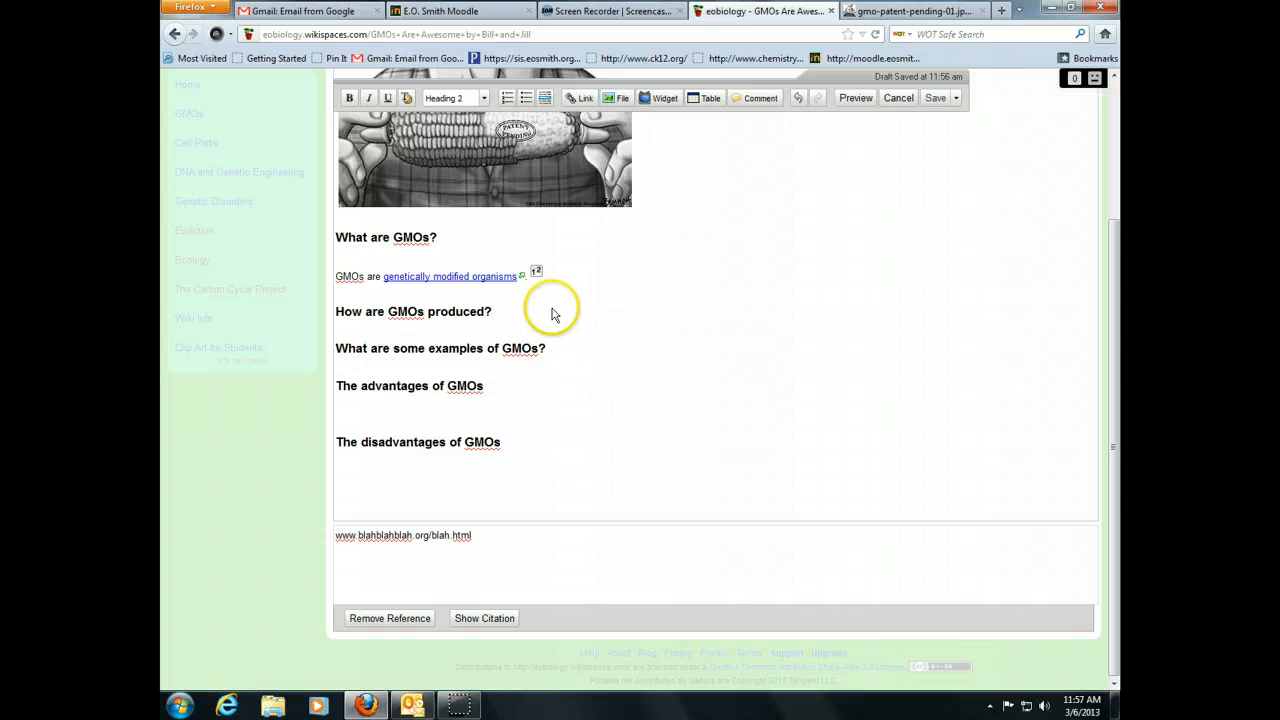
left_click(532, 297)
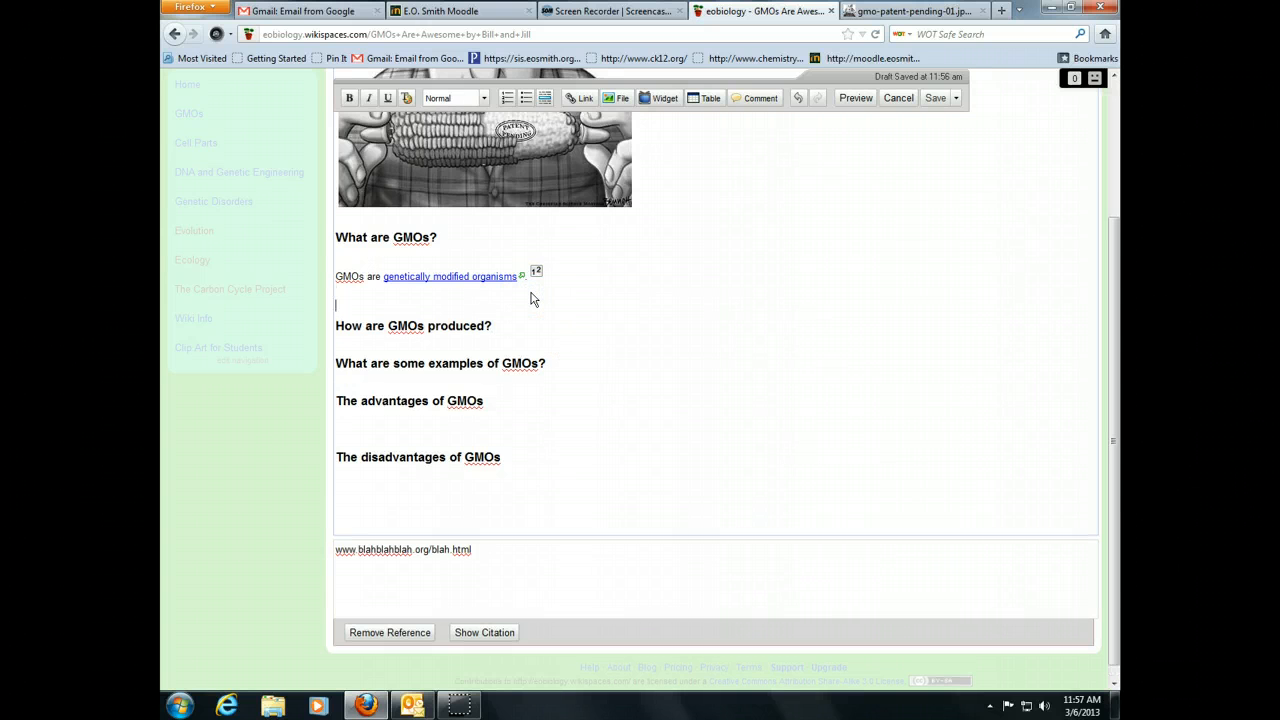
left_click(655, 99)
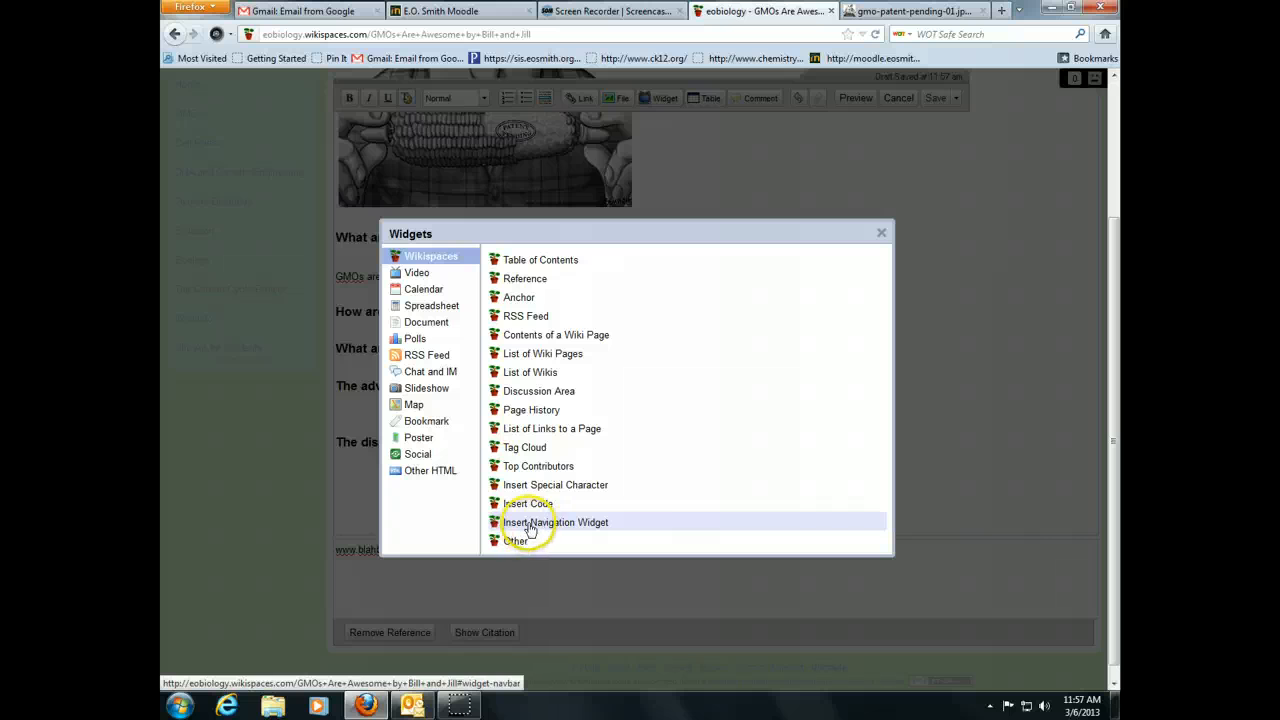
left_click(881, 233)
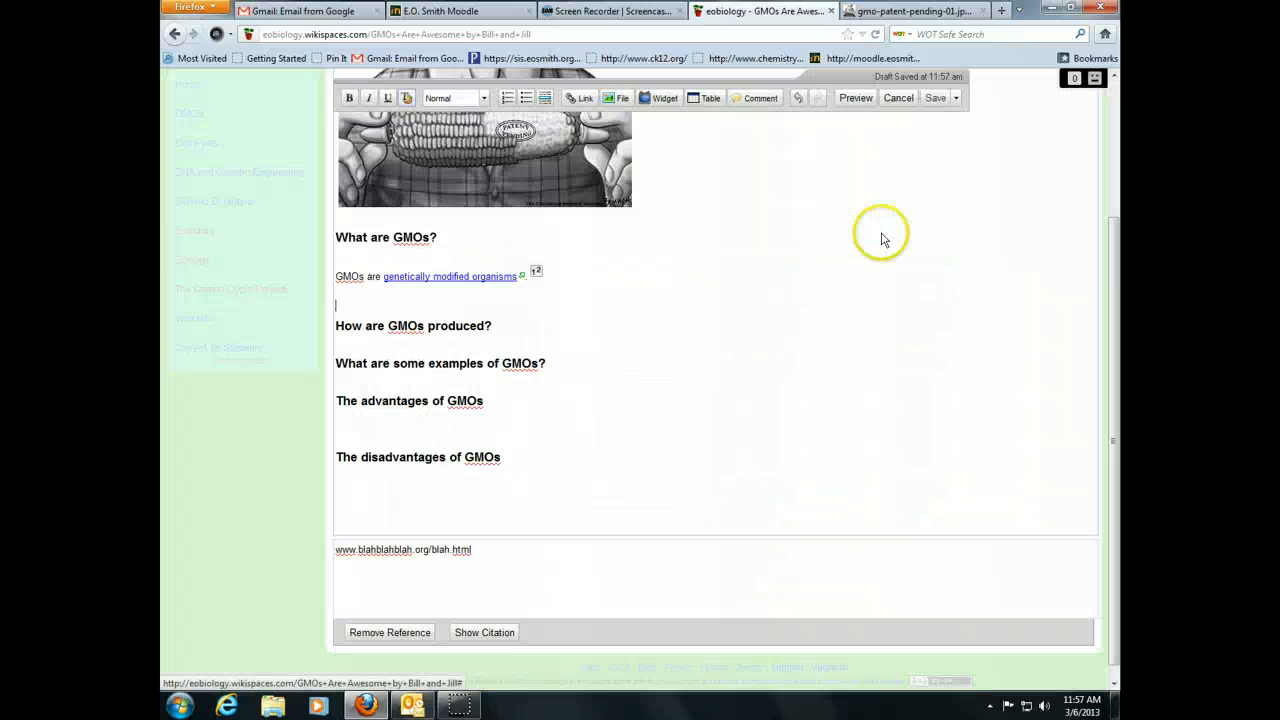
scroll(817, 263, "up", 3)
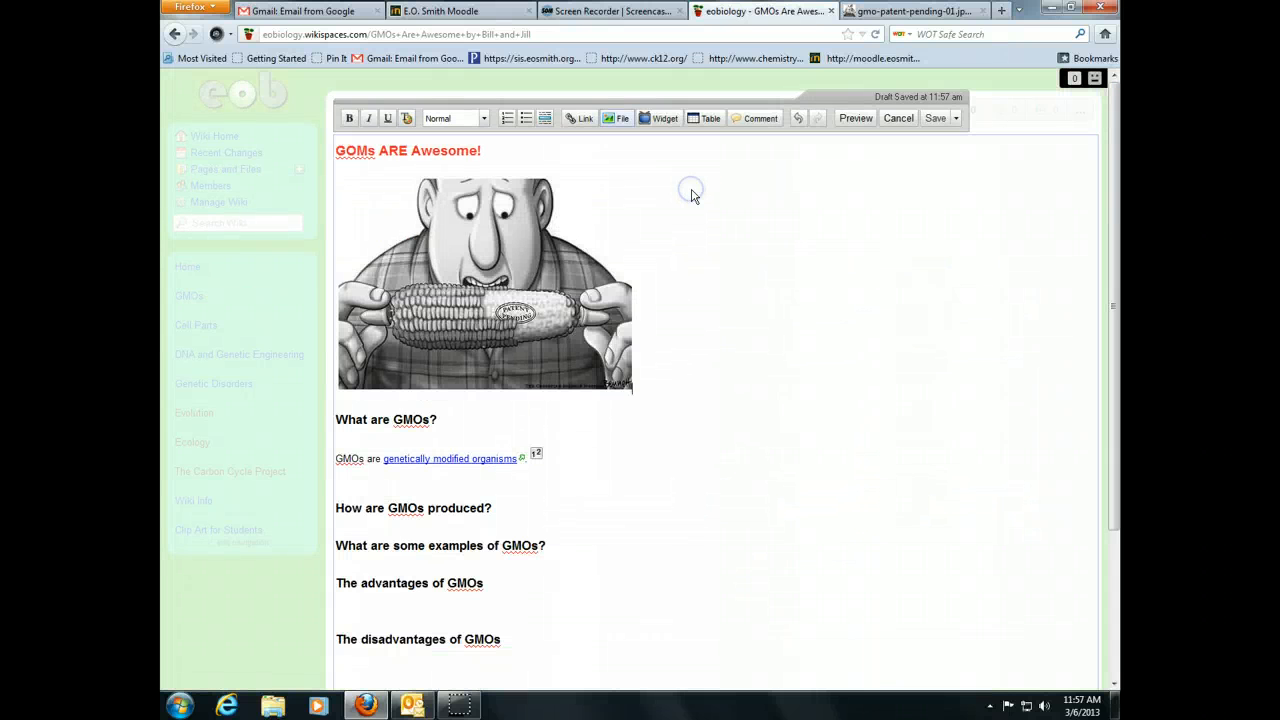
- Add an empty line below the red 'GOMs ARE Awesome!' title
left_click(648, 121)
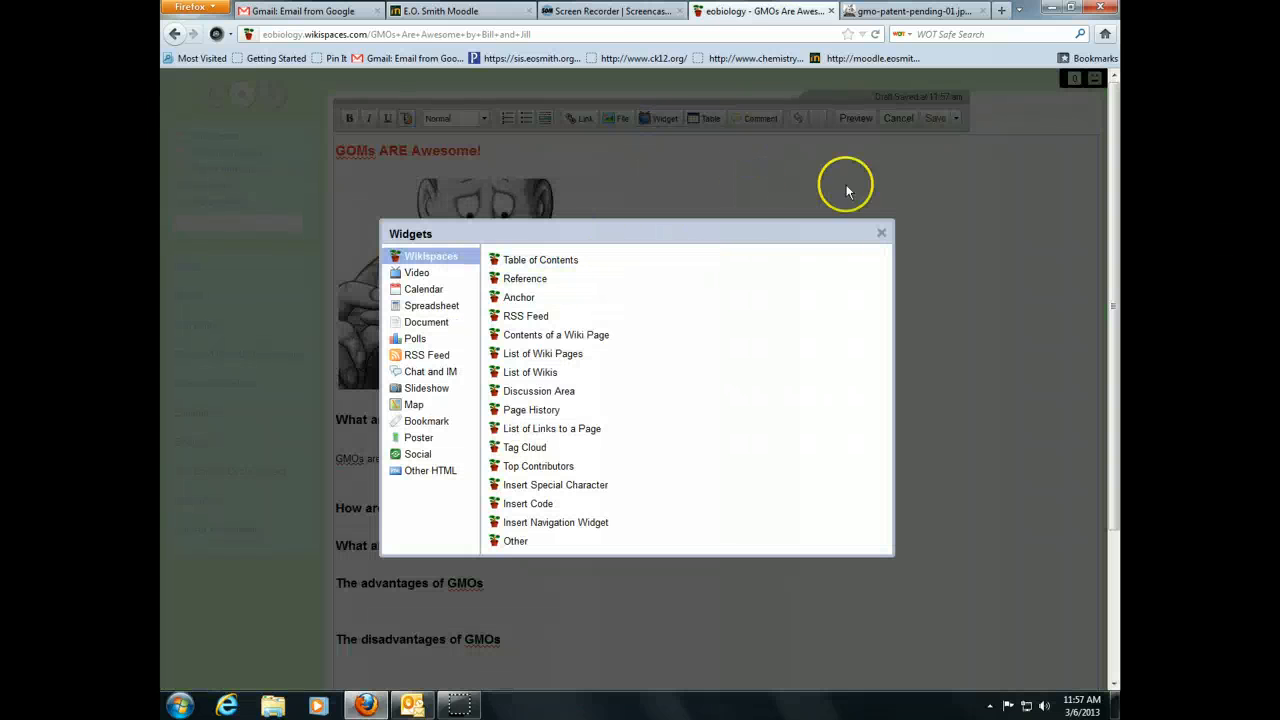
left_click(880, 235)
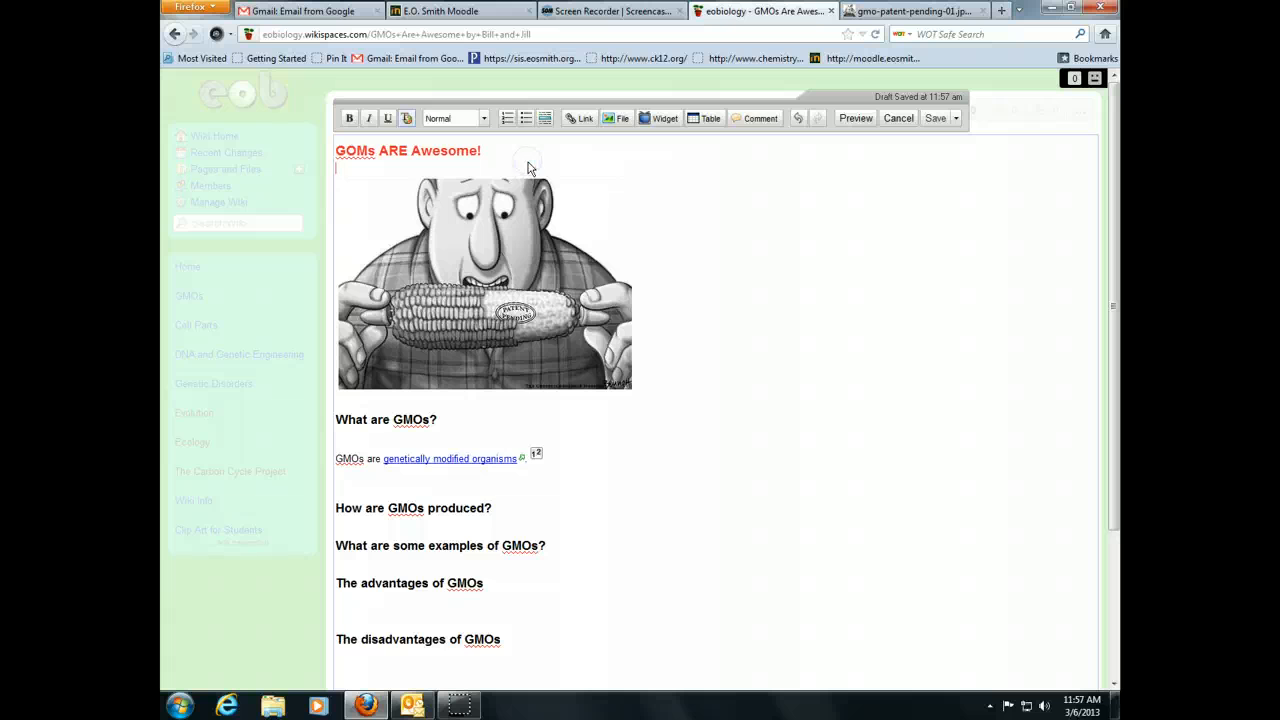
key("Return")
key("Return")
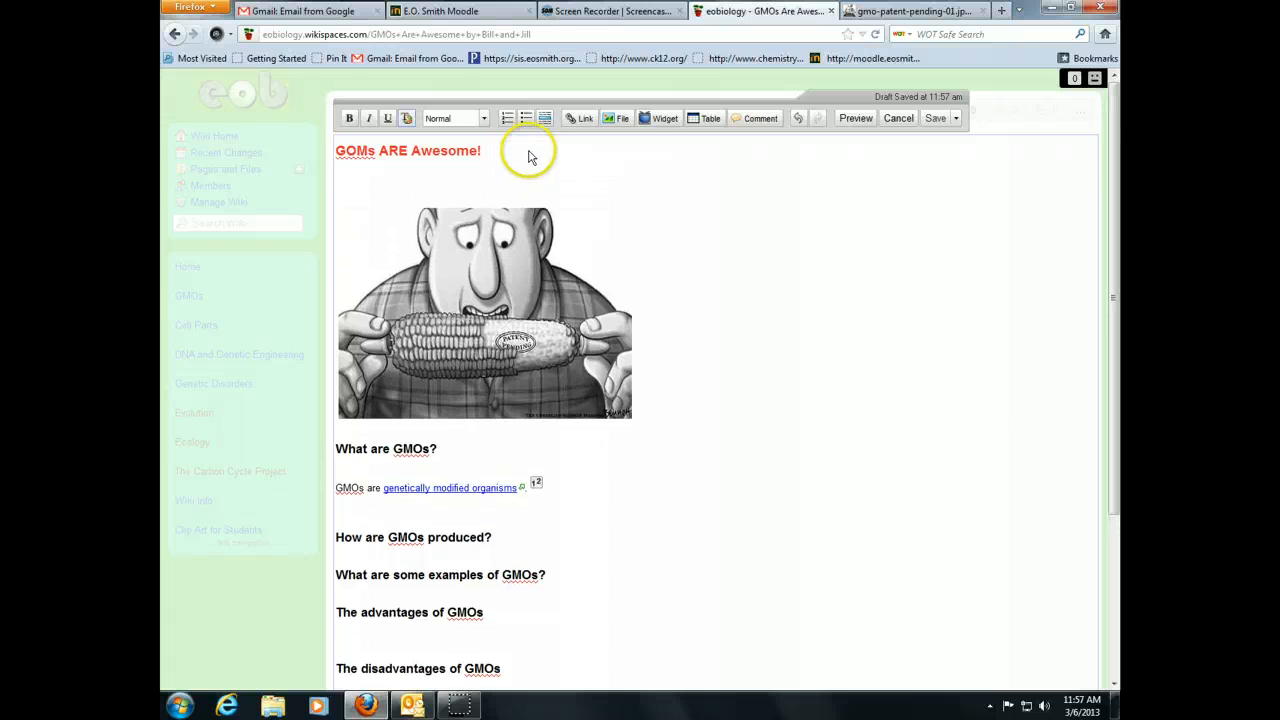
- Embed the Table of Contents widget near the top of the page
left_click(657, 119)
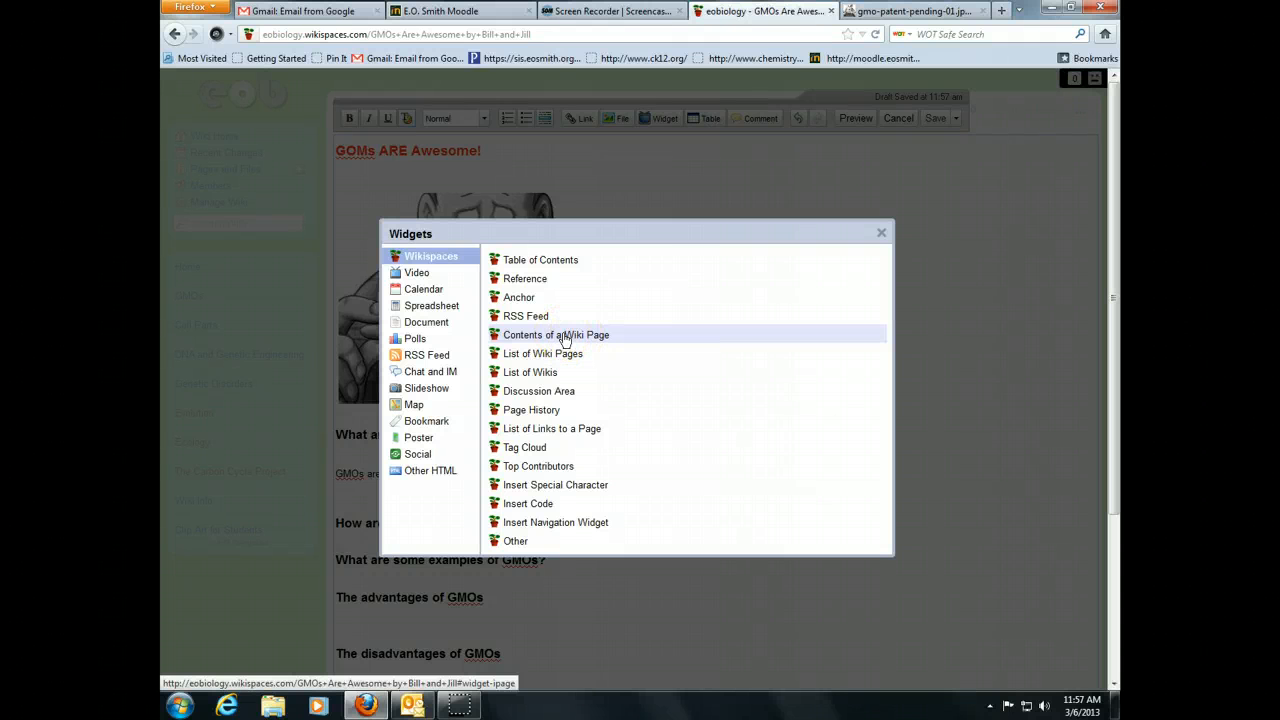
left_click(565, 340)
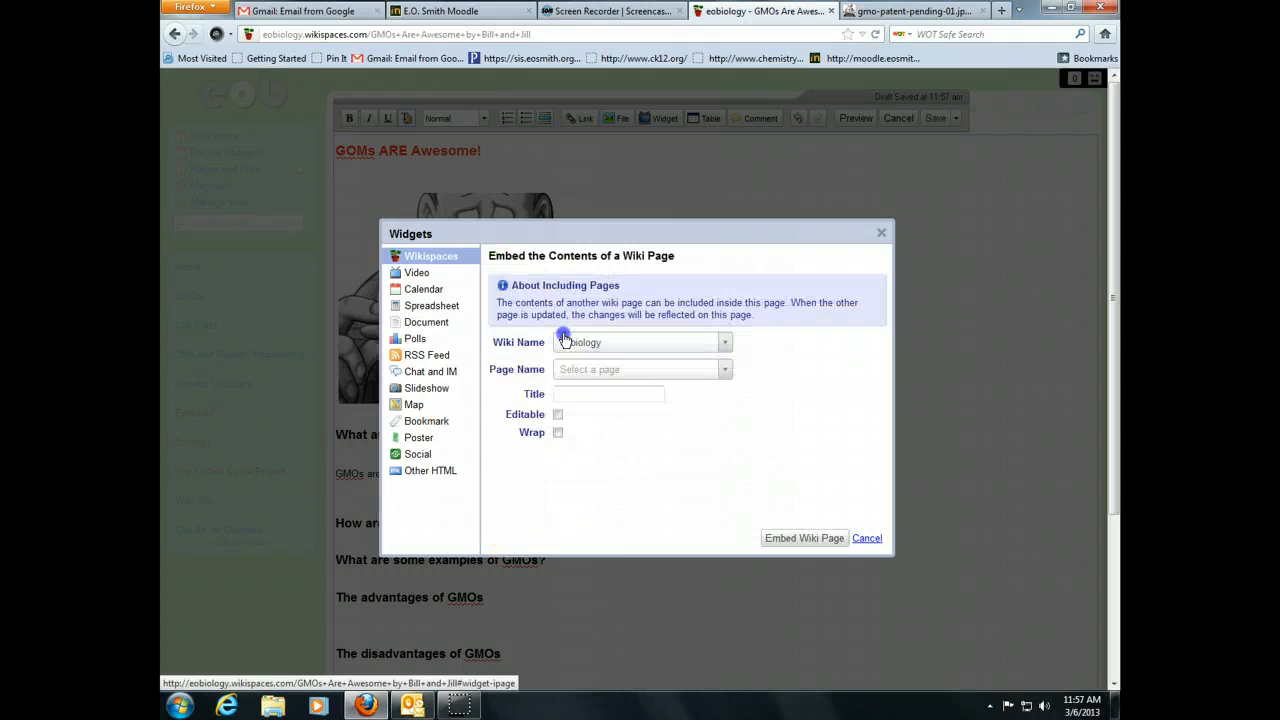
left_click(724, 372)
left_click(724, 376)
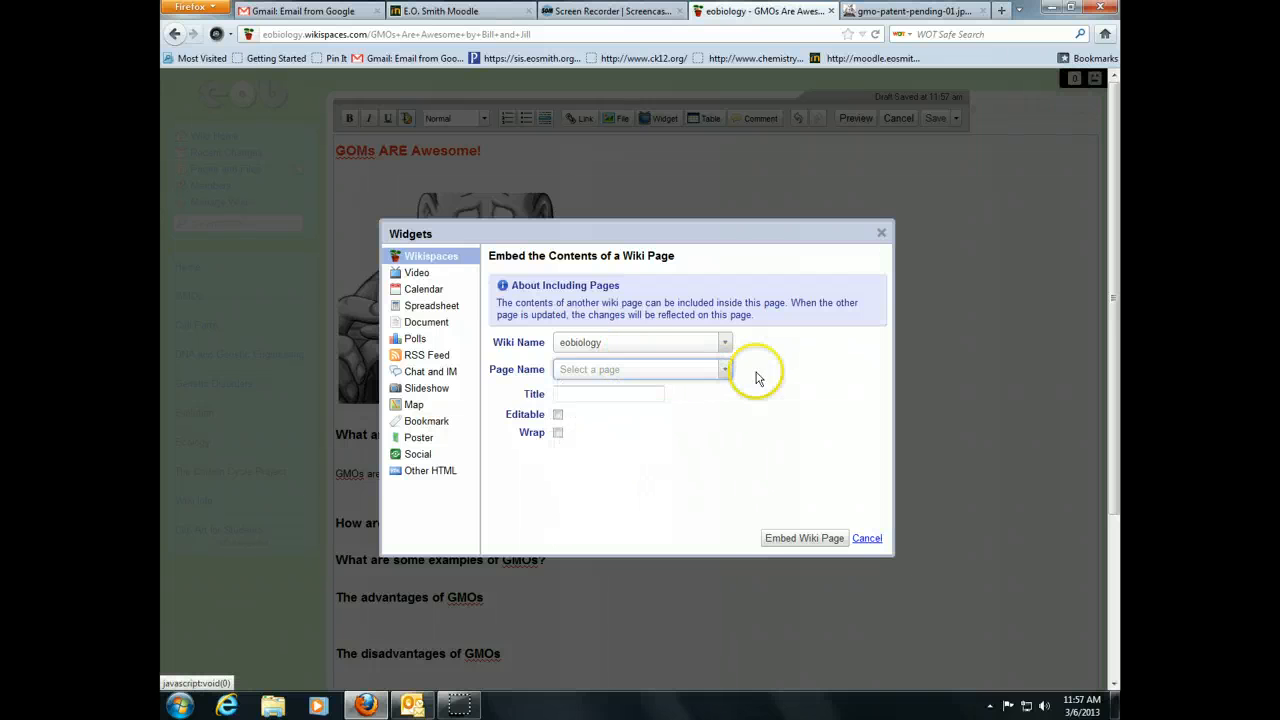
left_click(867, 538)
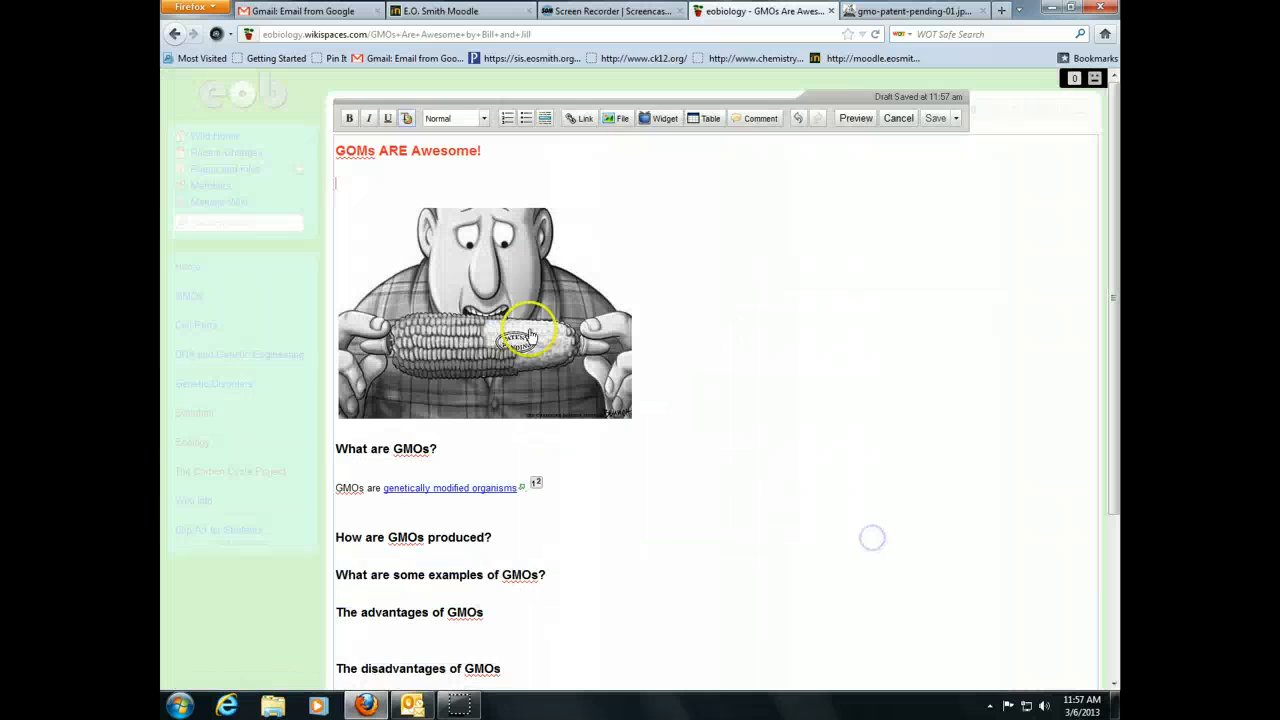
left_click(658, 120)
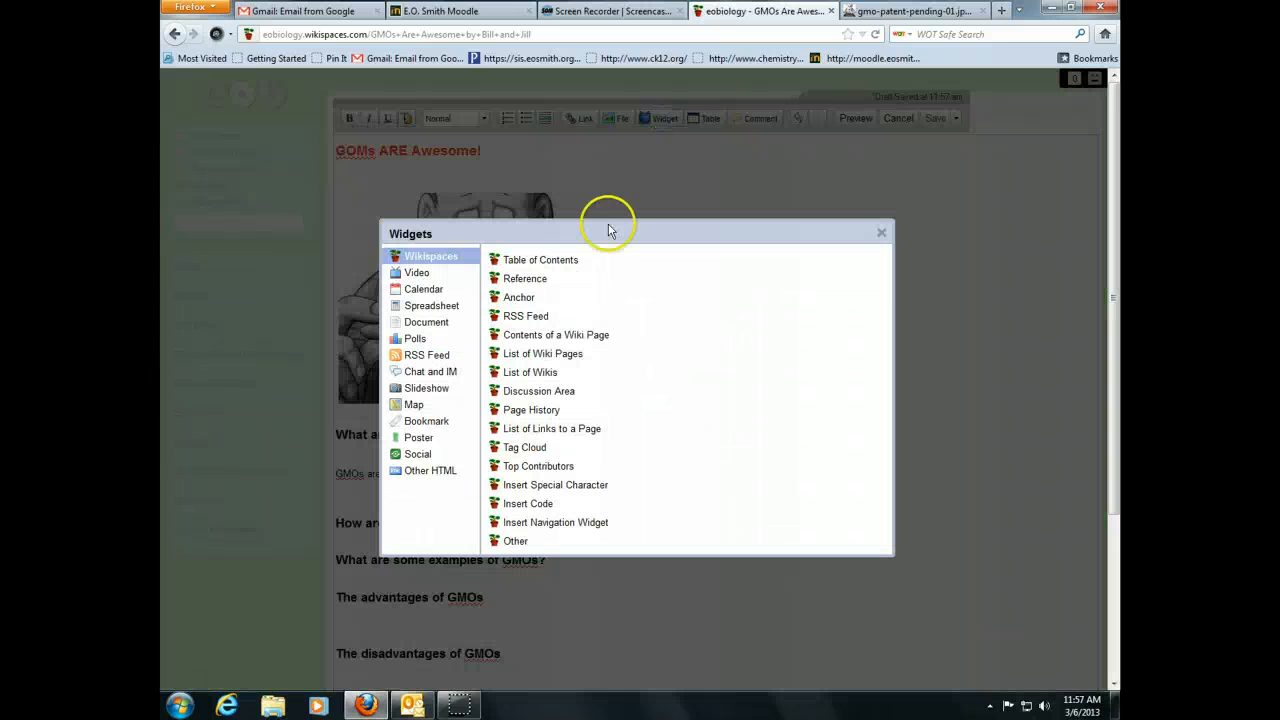
left_click(520, 260)
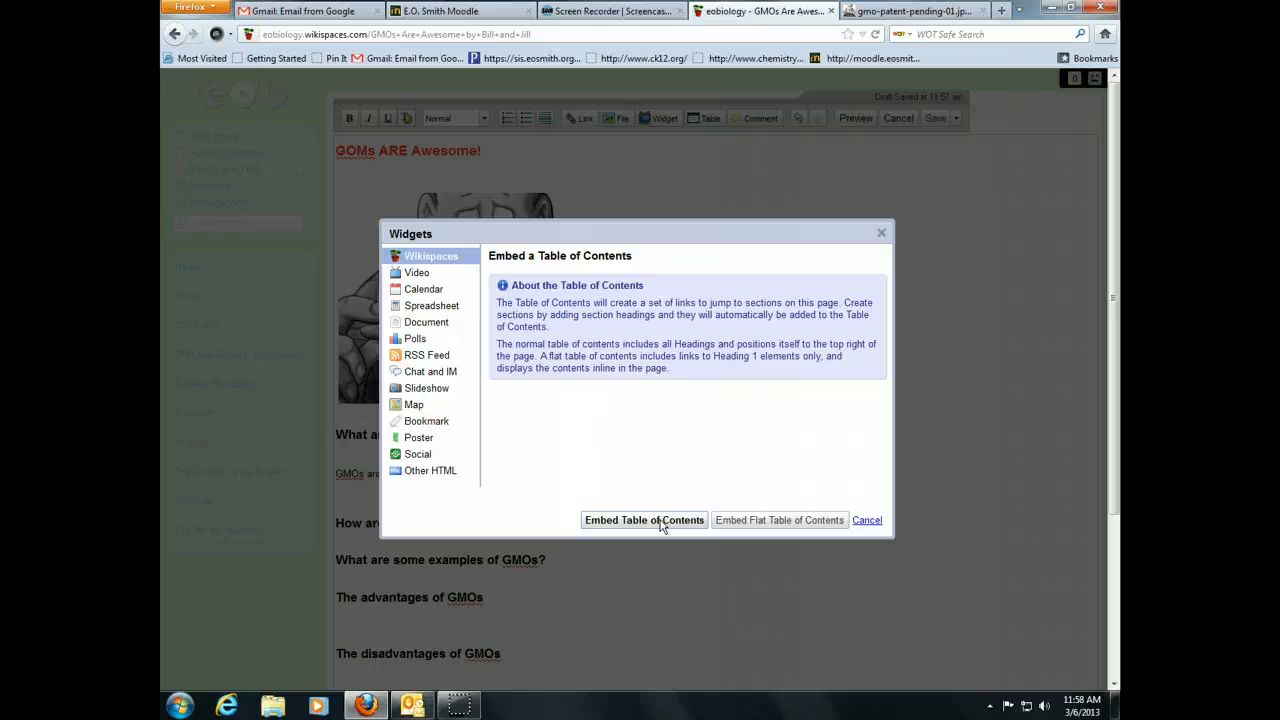
left_click(661, 522)
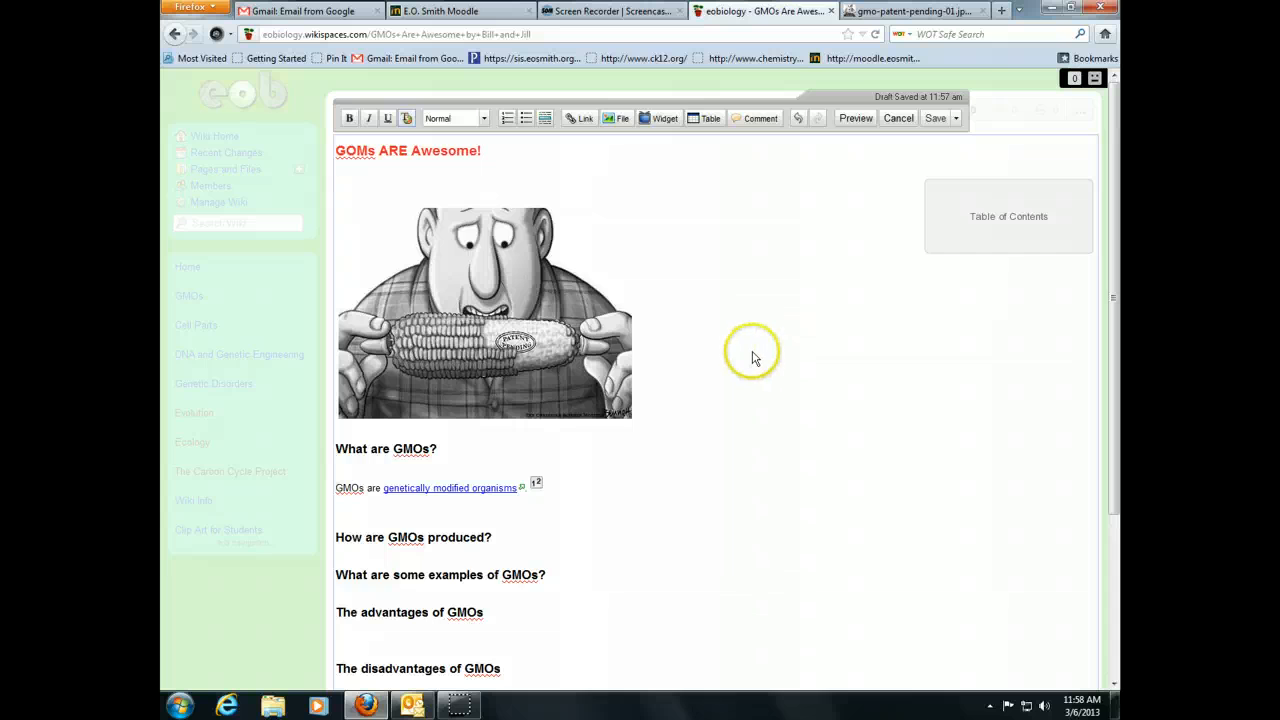
- Save the edited GMO wiki page
scroll(755, 358, "down", 4)
scroll(755, 358, "up", 3)
scroll(755, 358, "up", 1)
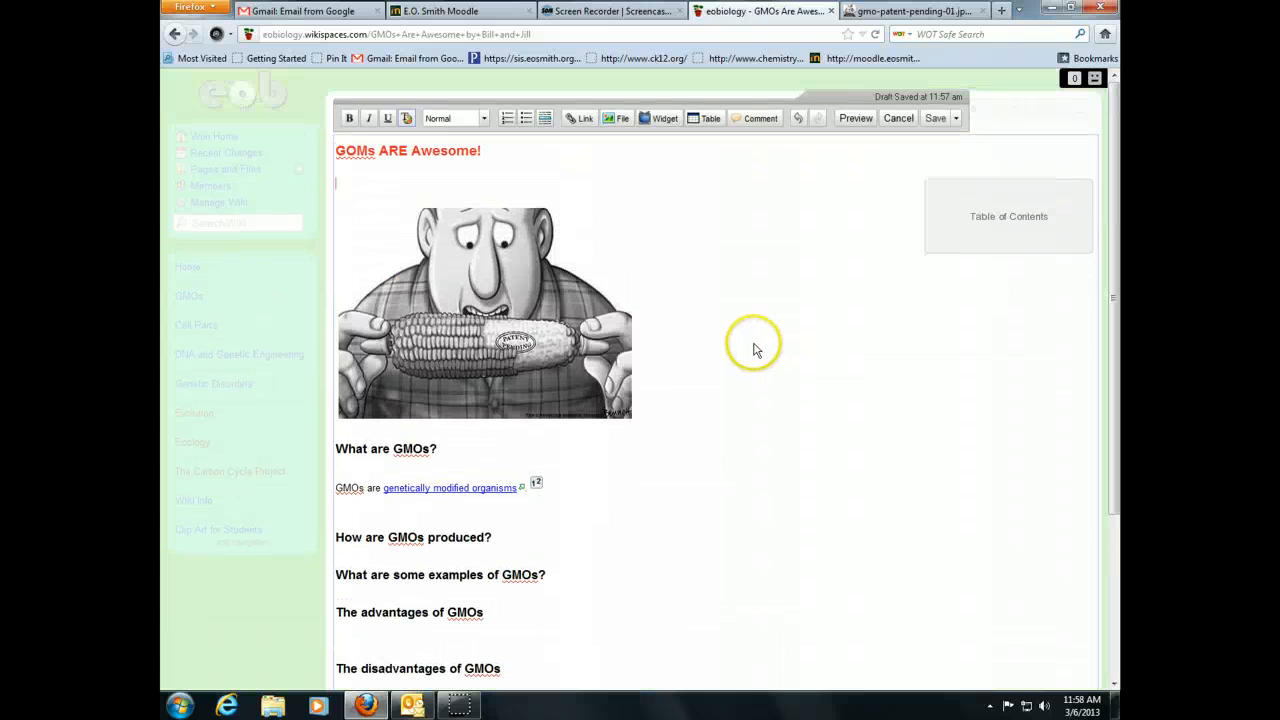
left_click(933, 119)
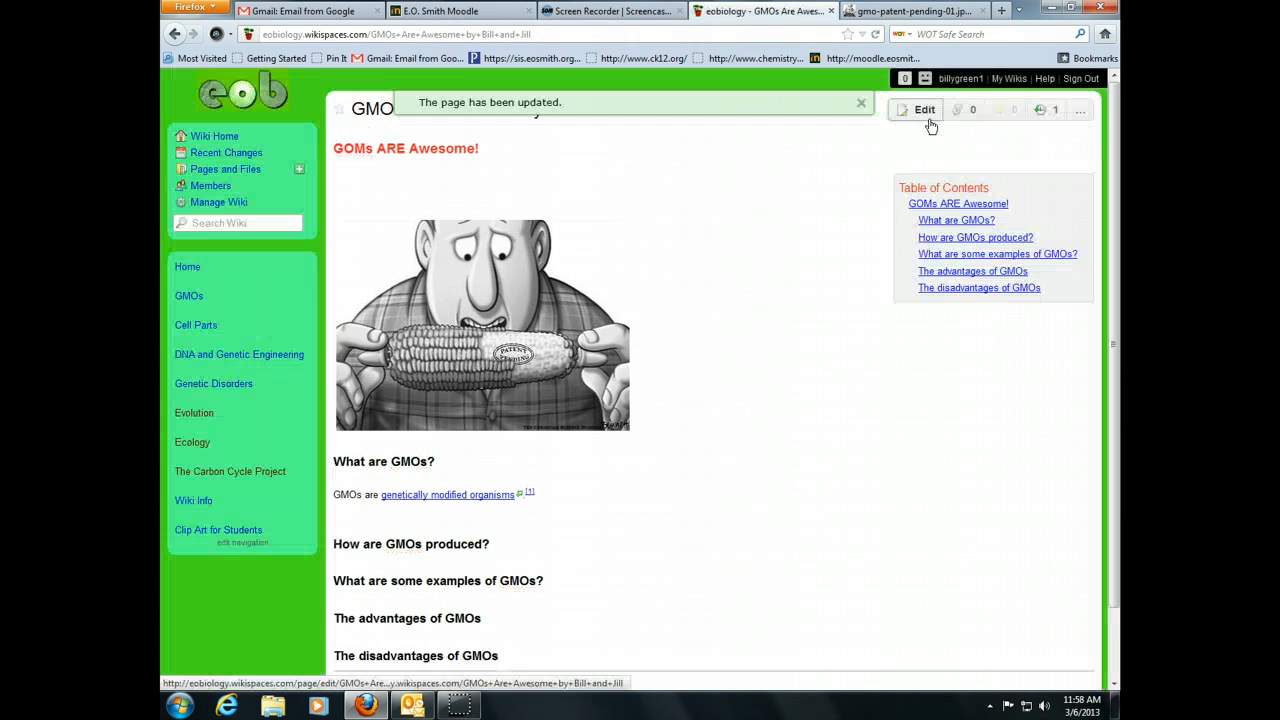
- Test the Table of Contents entry that jumps to 'How are GMOs produced?'
left_click(953, 243)
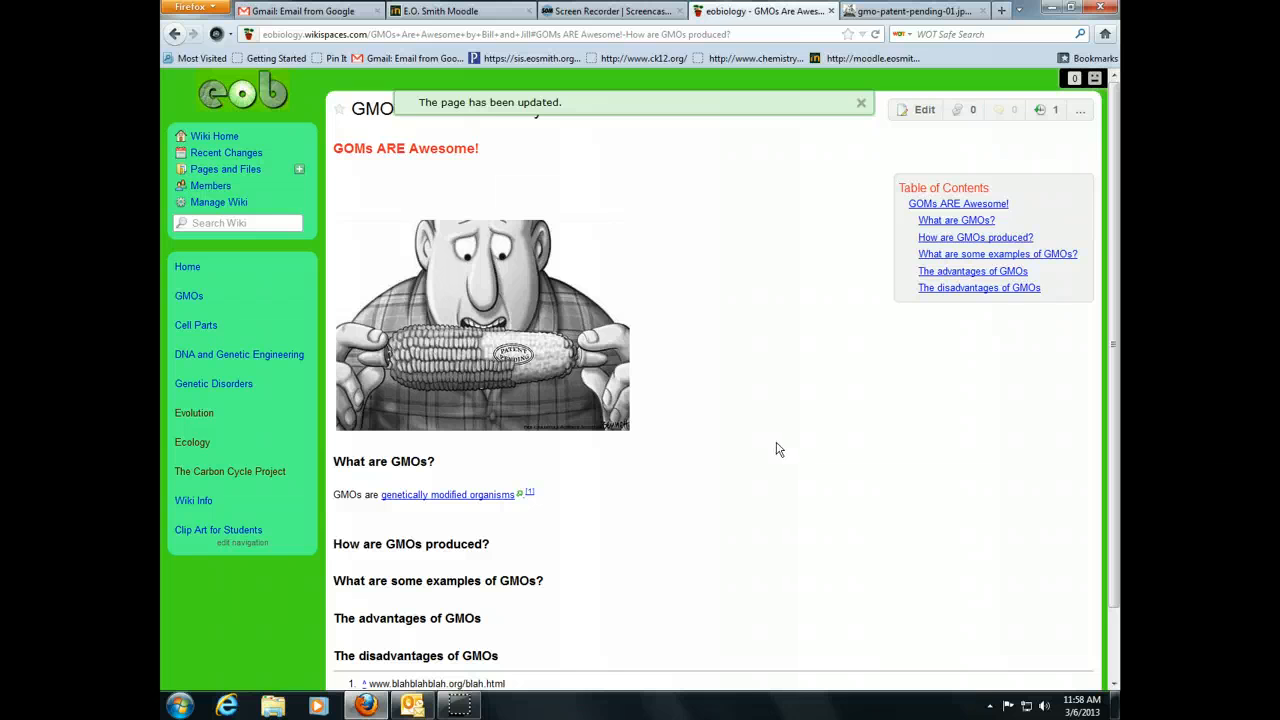
left_click(745, 455)
scroll(755, 455, "down", 2)
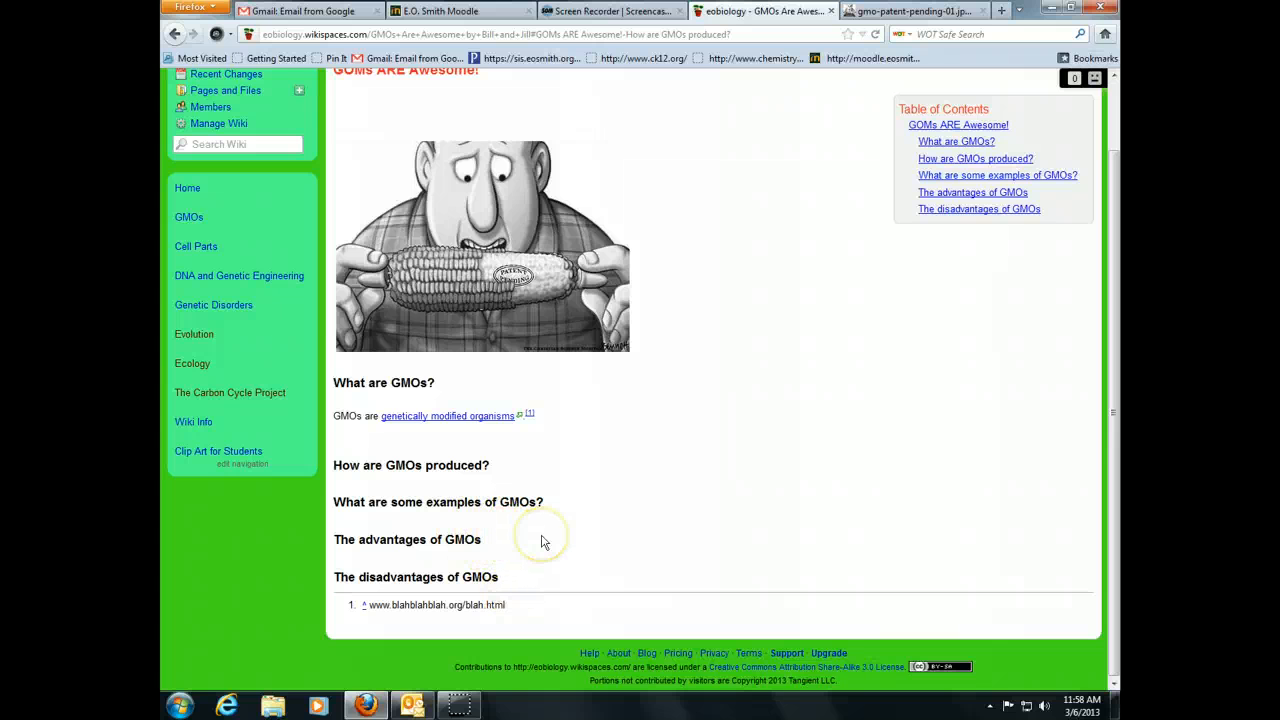
scroll(580, 530, "up", 2)
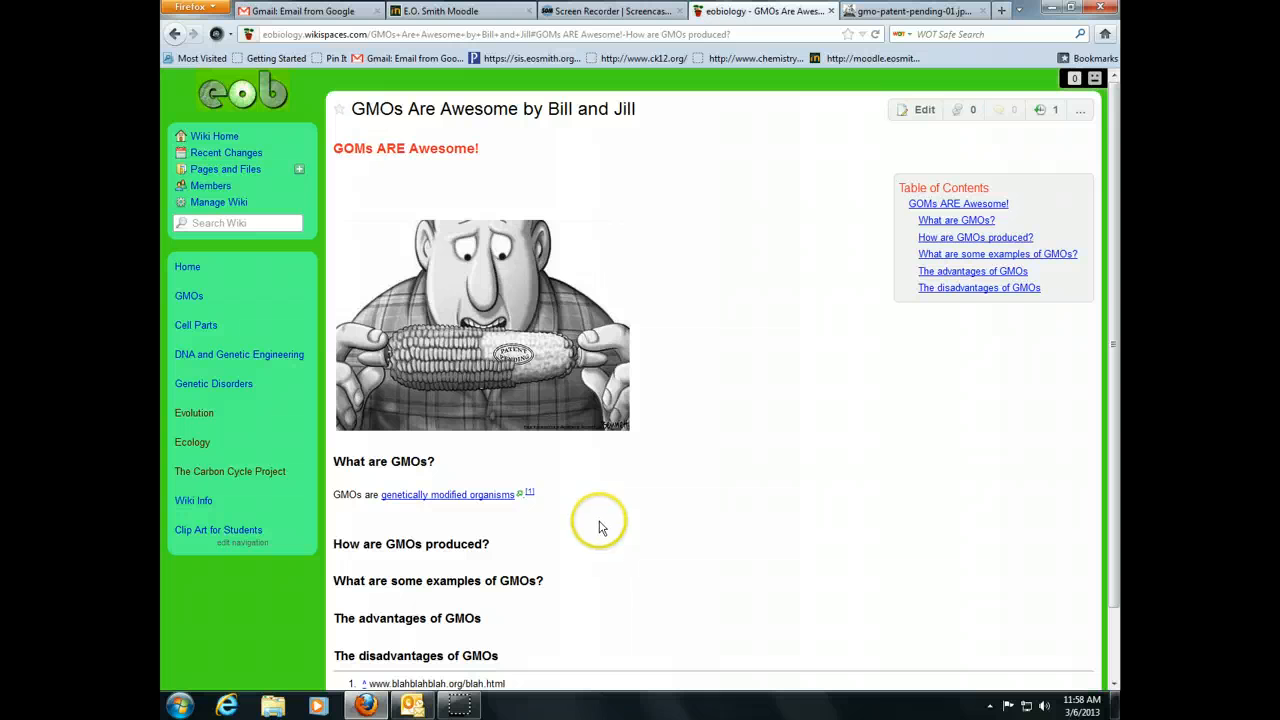